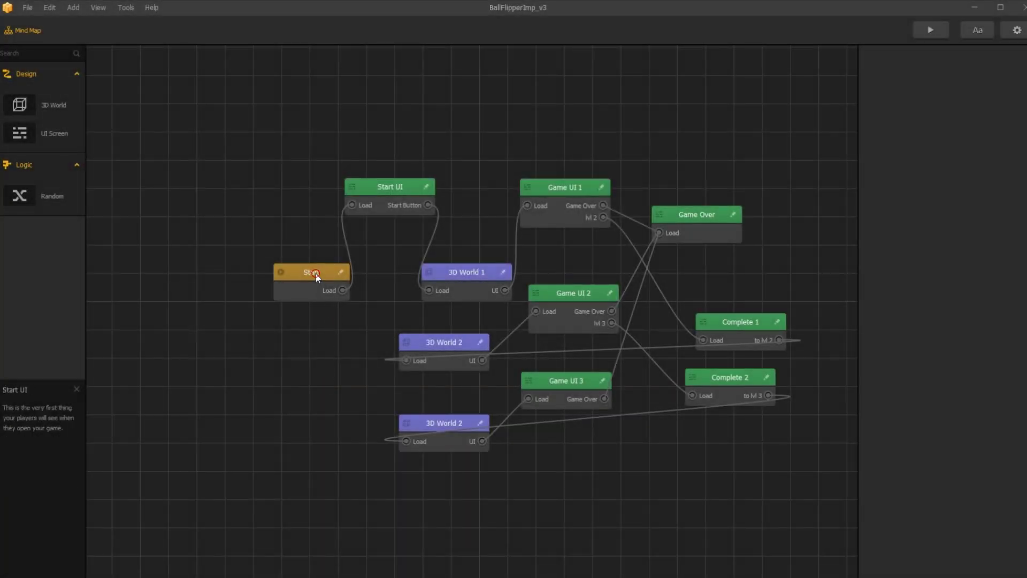
Rearrange the Start and Start UI nodes, unlink 3D World 1, and add a new 3D world.
left_click_drag(315, 273, 150, 282)
left_click_drag(396, 189, 251, 278)
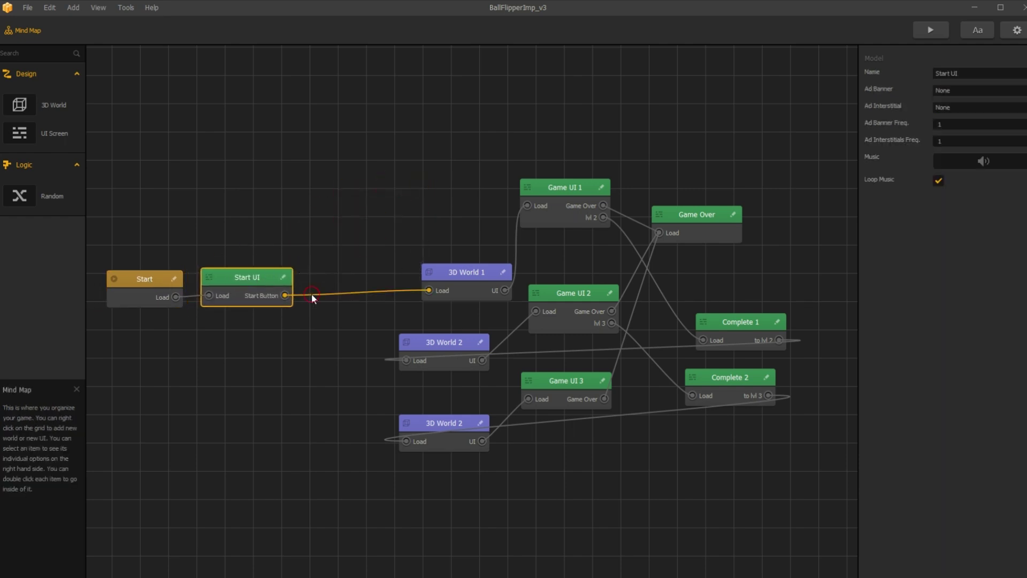
left_click(312, 293)
right_click(340, 209)
left_click(378, 219)
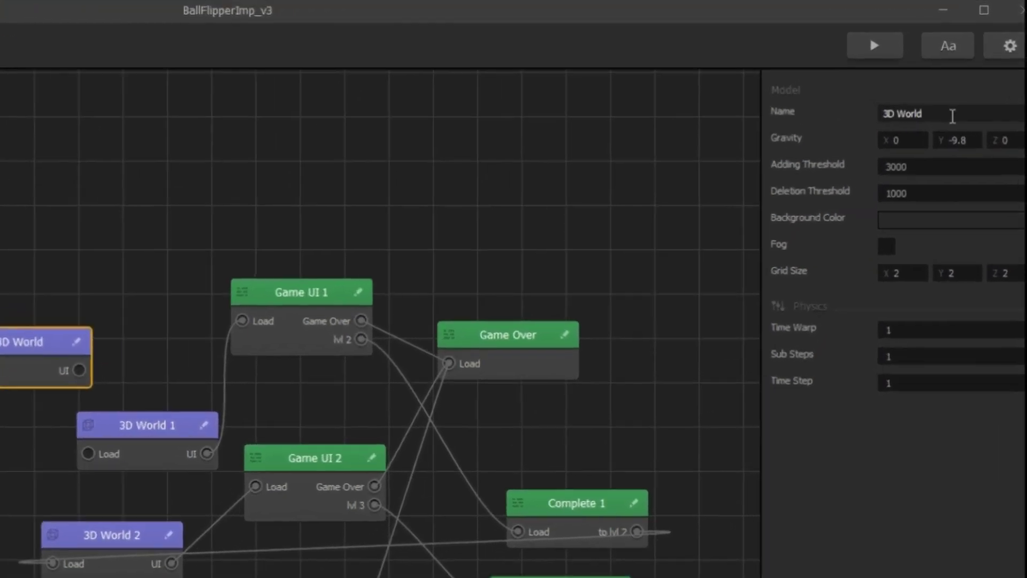
Name the new world 'checkpoint loader', wire Start Button into it, and open its scene.
left_click(952, 116)
type("checkpoint")
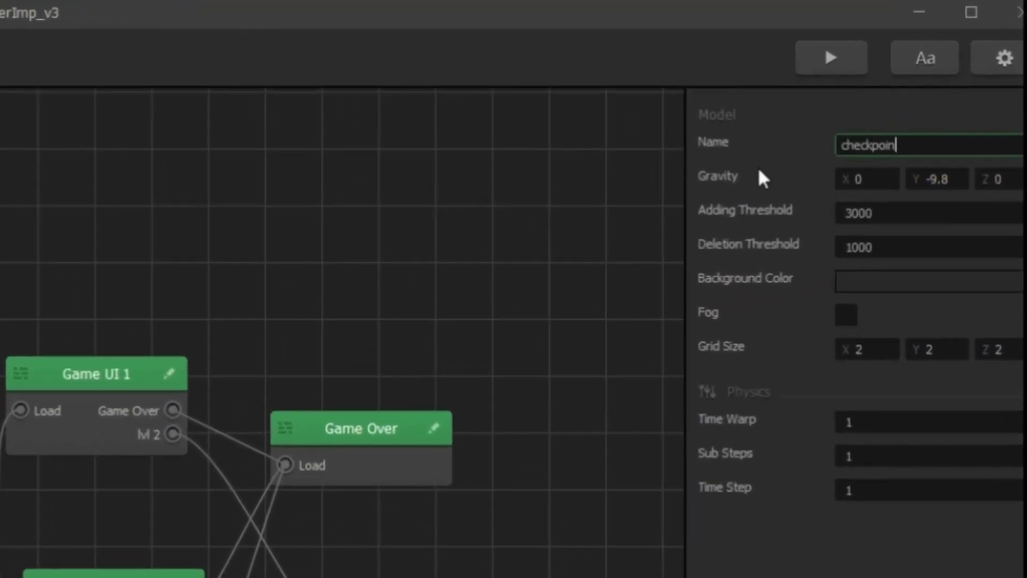
type(" loader")
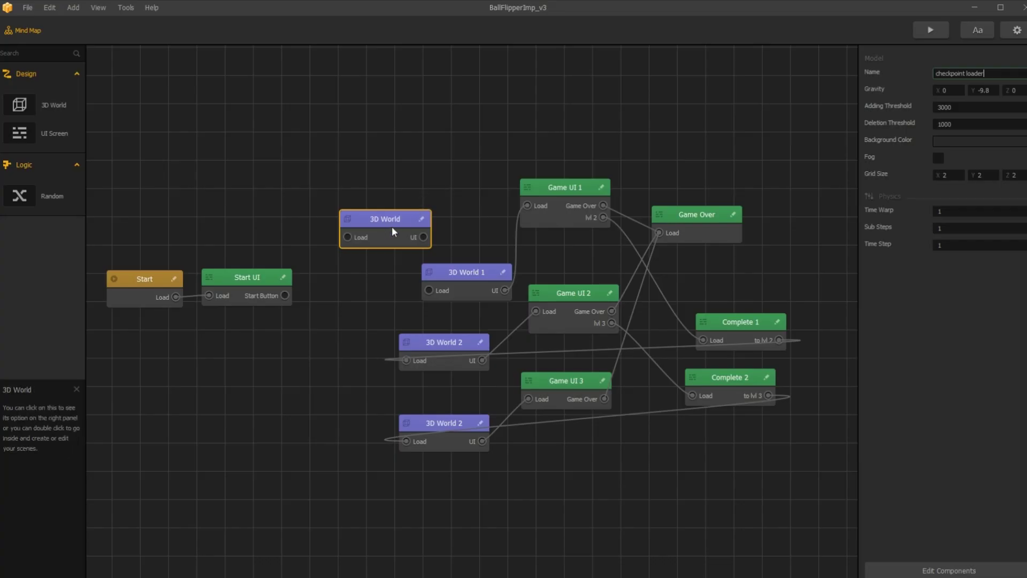
left_click(392, 223)
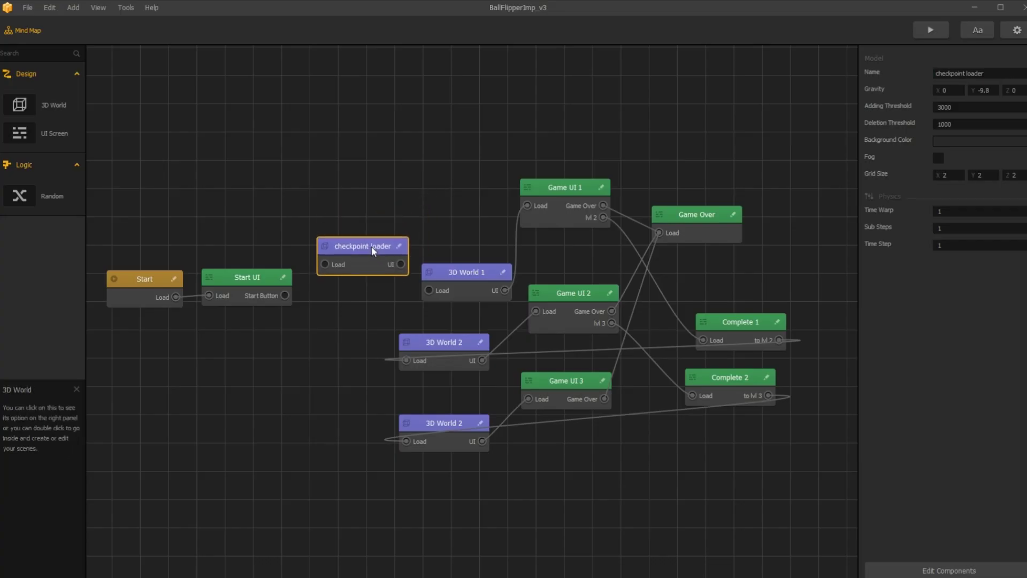
left_click_drag(371, 229, 349, 265)
left_click_drag(286, 295, 337, 259)
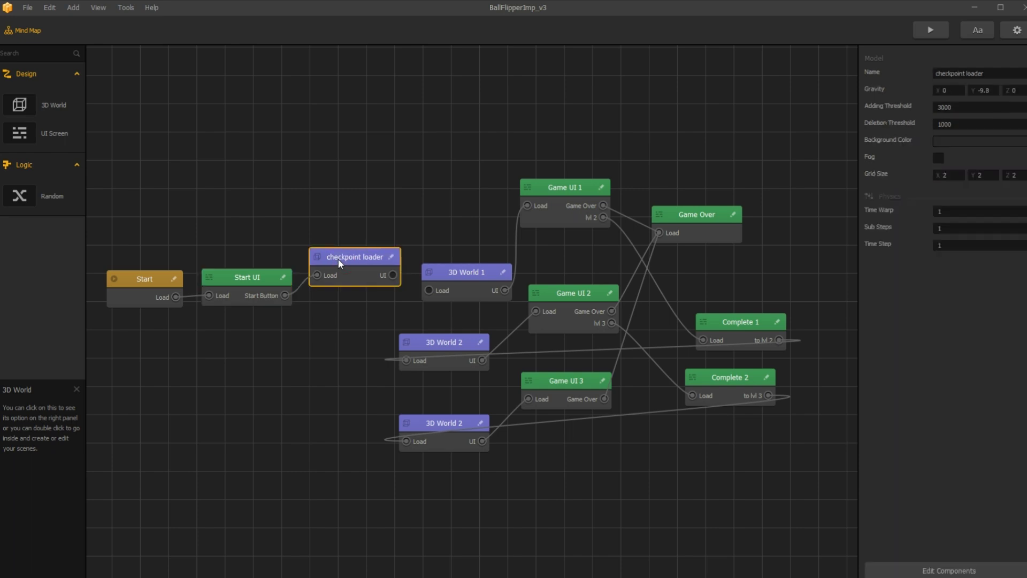
double_click(338, 258)
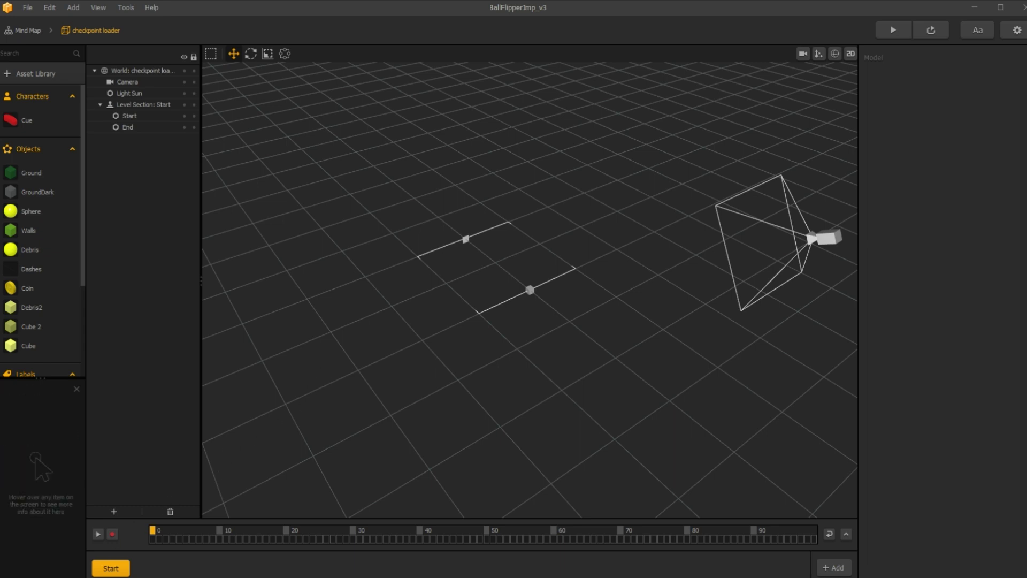
Import the LastCheckpoint, CurrentLevel and BuyCheckpoint assets from the customcheckpoint folder.
key("alt+Tab")
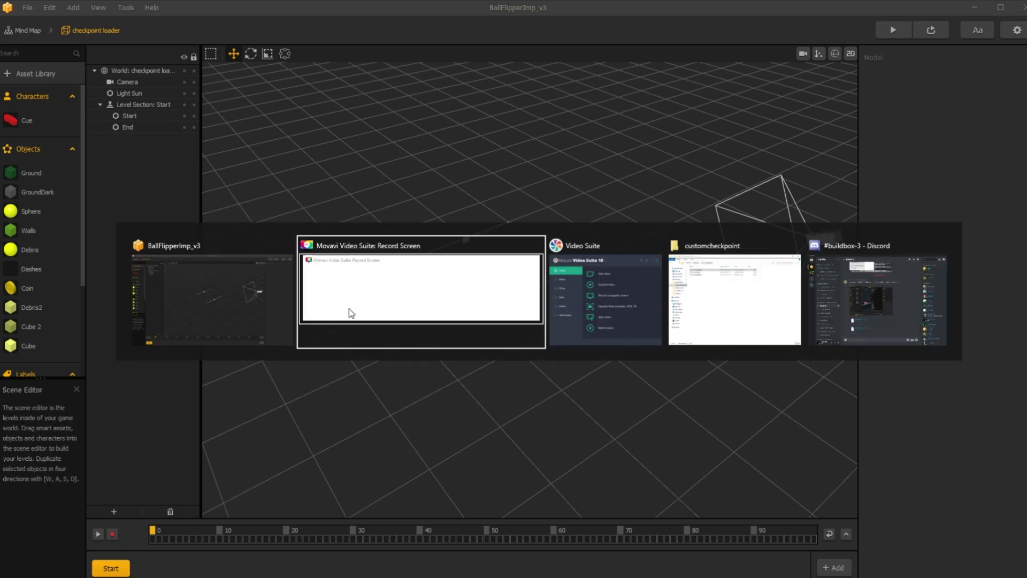
key("alt+Tab")
key("alt+Tab")
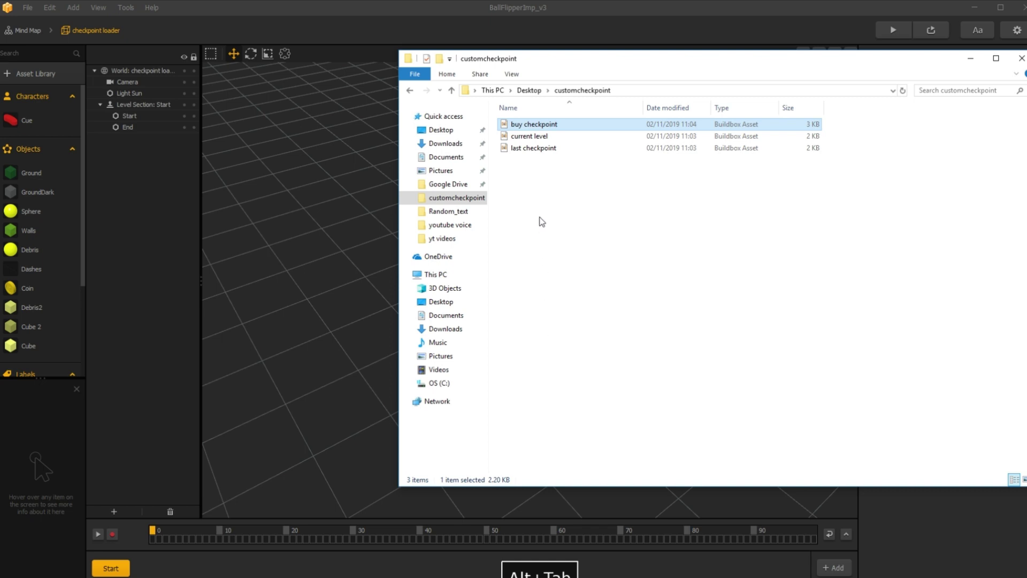
left_click(540, 194)
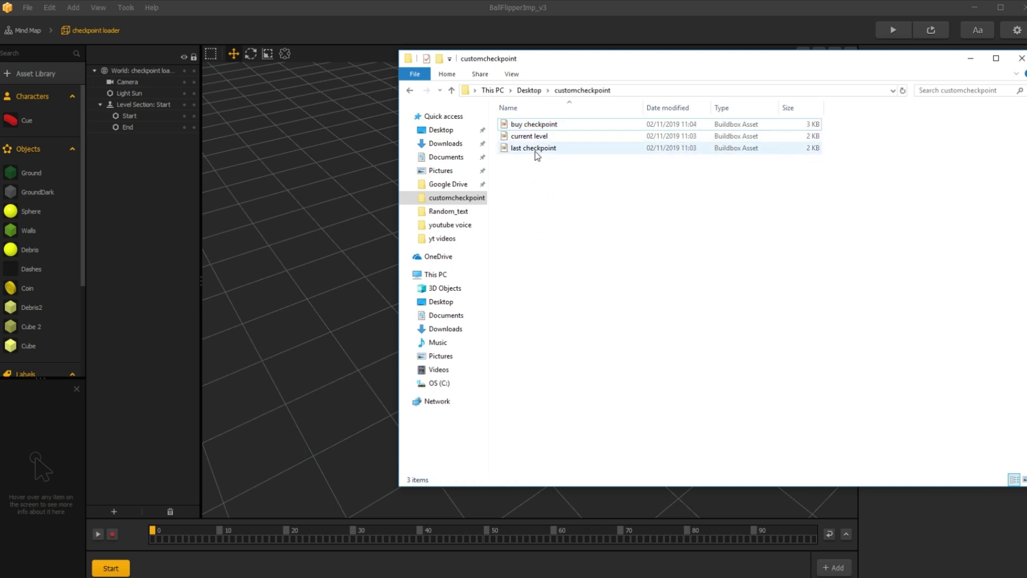
left_click_drag(536, 153, 342, 195)
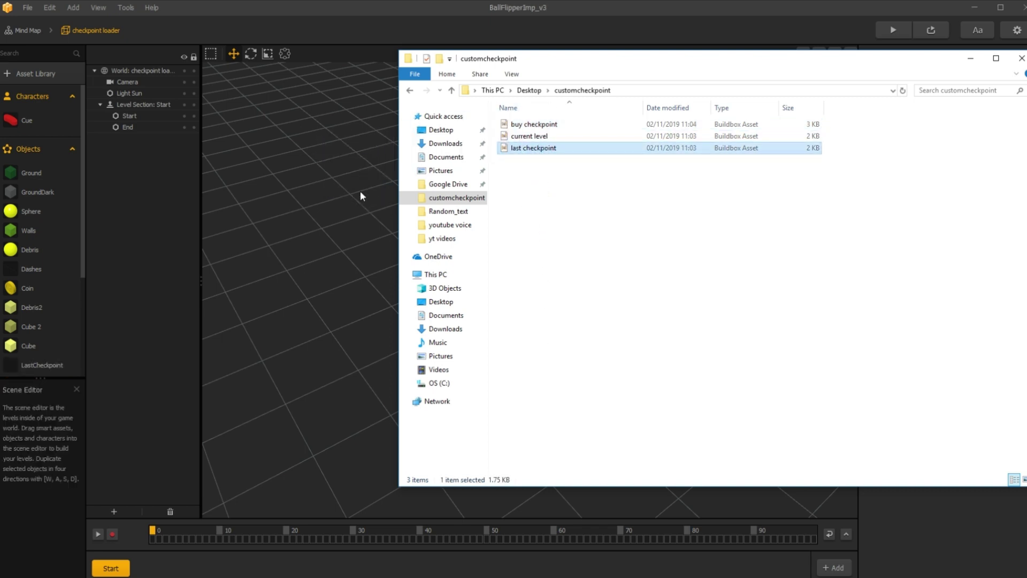
left_click_drag(525, 143, 346, 177)
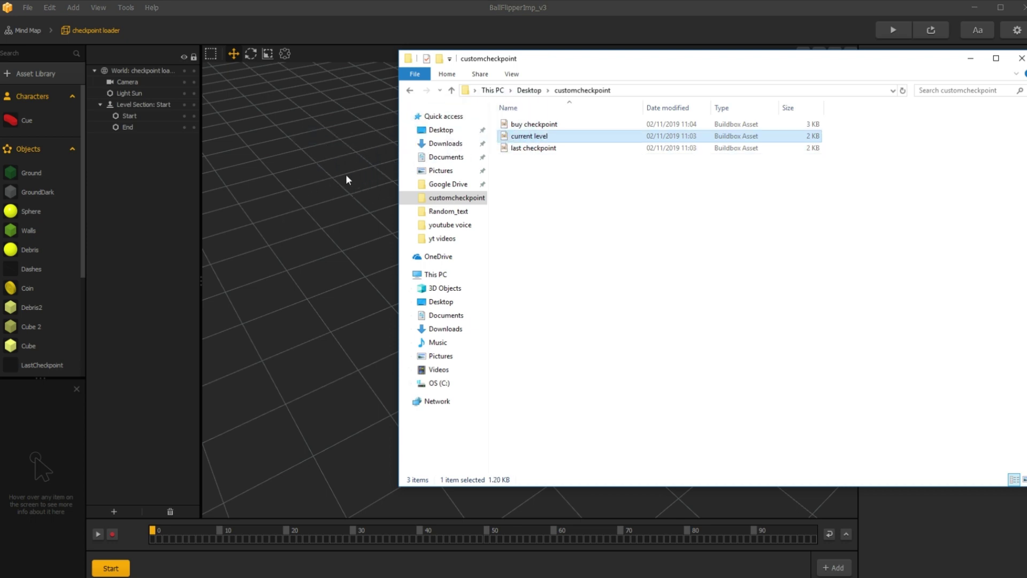
left_click(523, 128)
left_click_drag(523, 127, 354, 179)
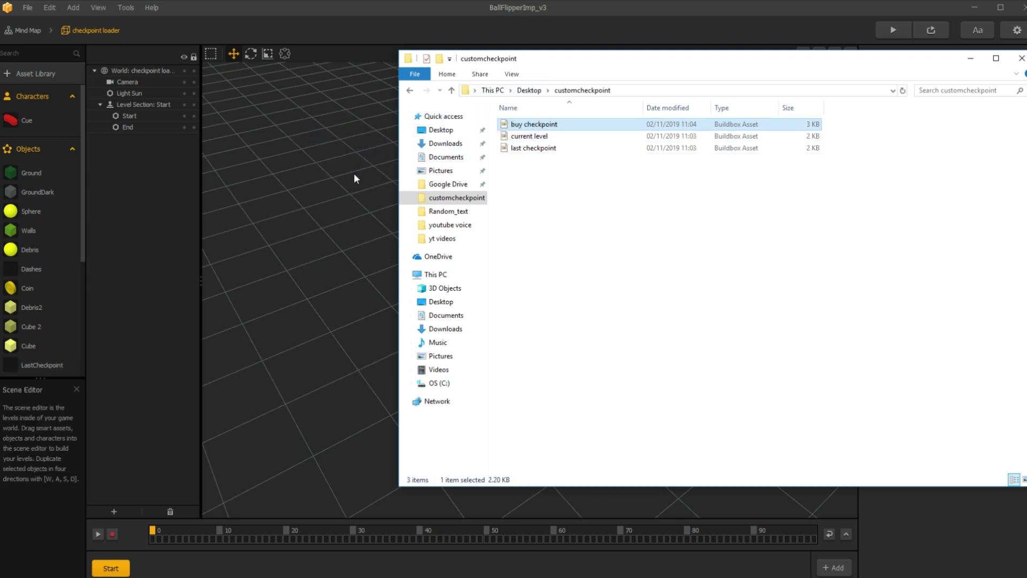
Place LastCheckpoint in the scene, shift it back, and open its node logic.
left_click(336, 203)
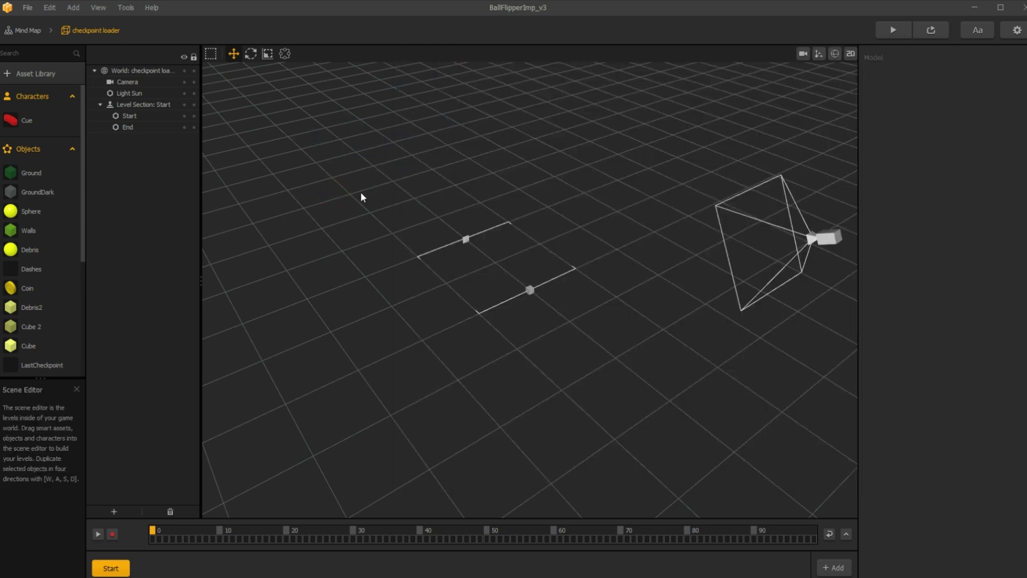
scroll(40, 229, "down", 3)
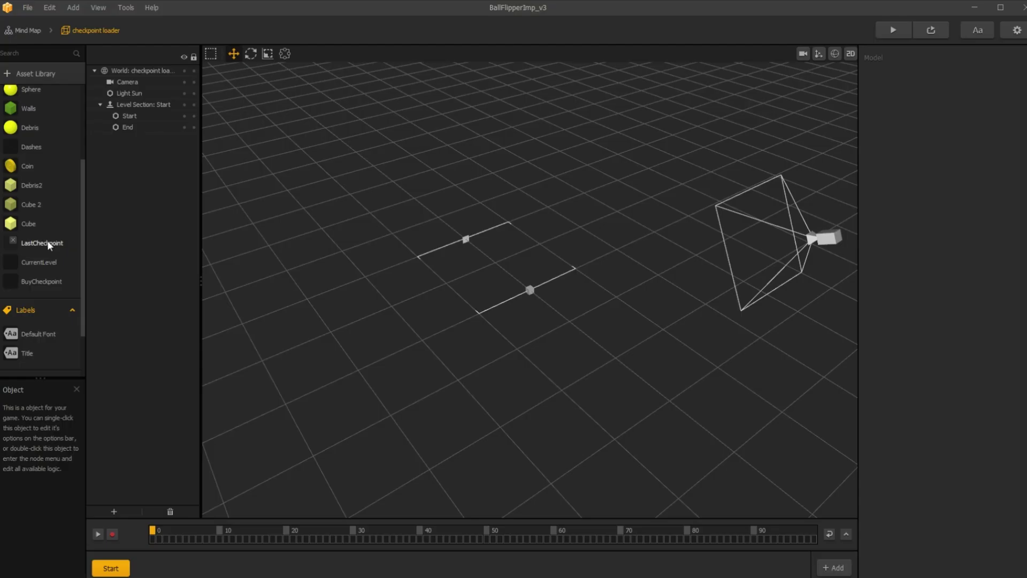
left_click_drag(329, 263, 430, 238)
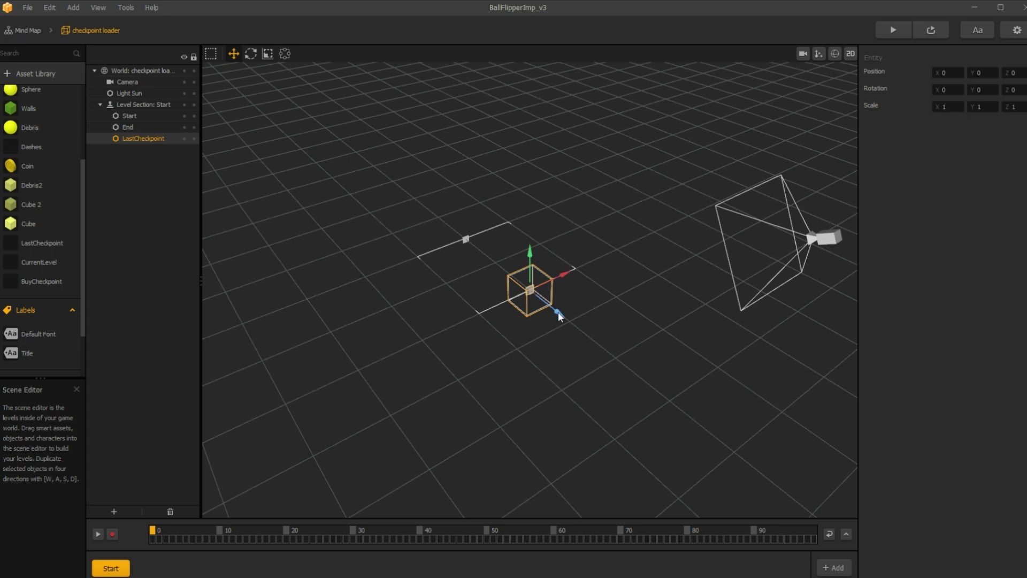
left_click_drag(532, 294, 527, 289)
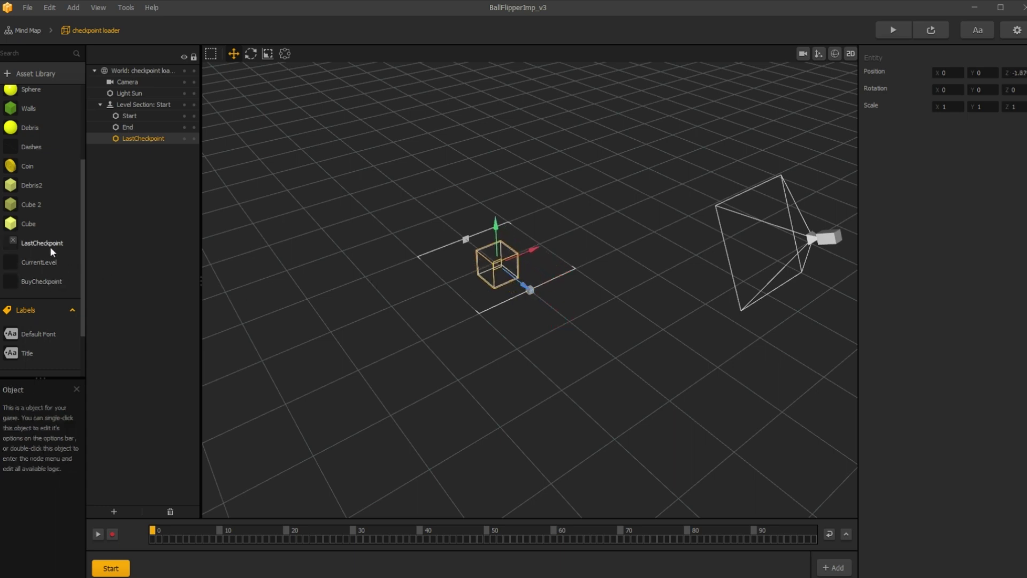
double_click(51, 251)
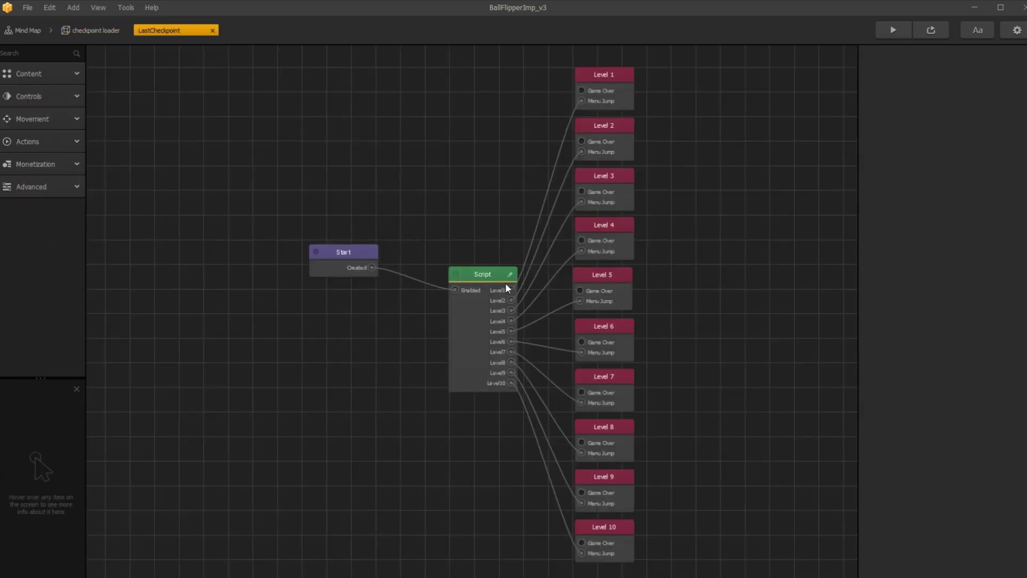
Copy the checkpoint 10 block in the Script code to handle checkpoints 11 and 12.
left_click(509, 276)
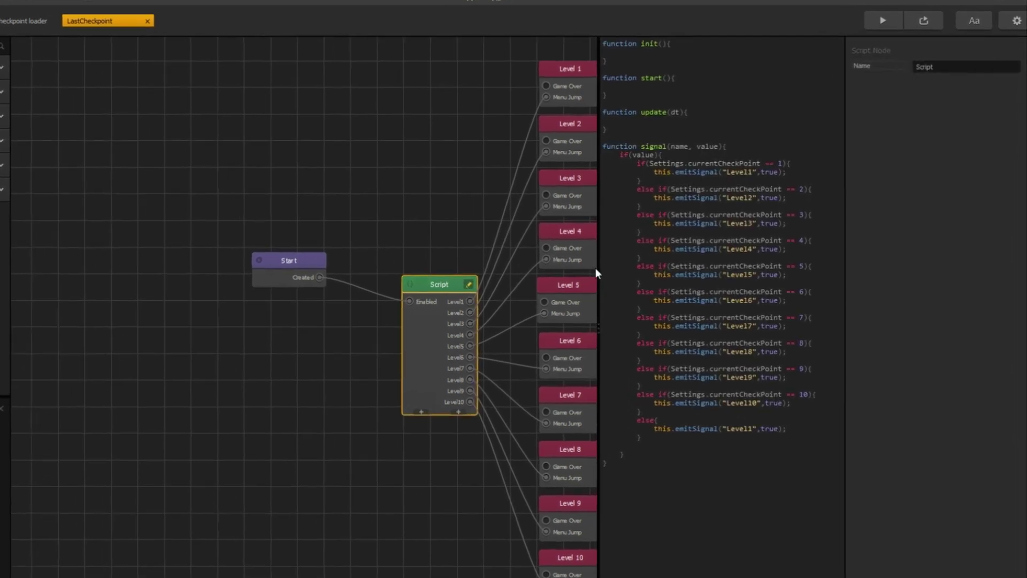
left_click_drag(575, 277, 482, 277)
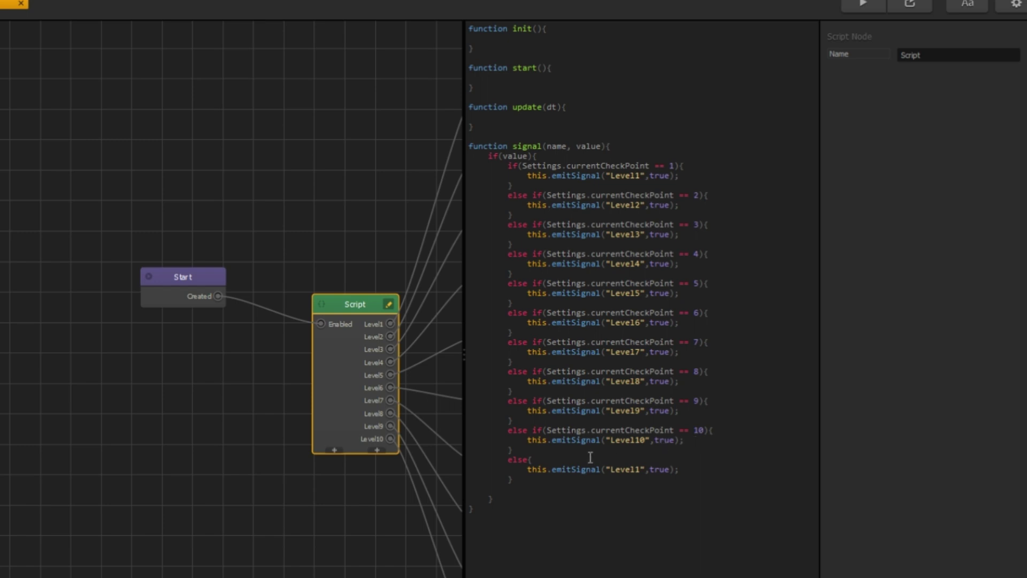
left_click_drag(513, 450, 509, 423)
key("ctrl+c")
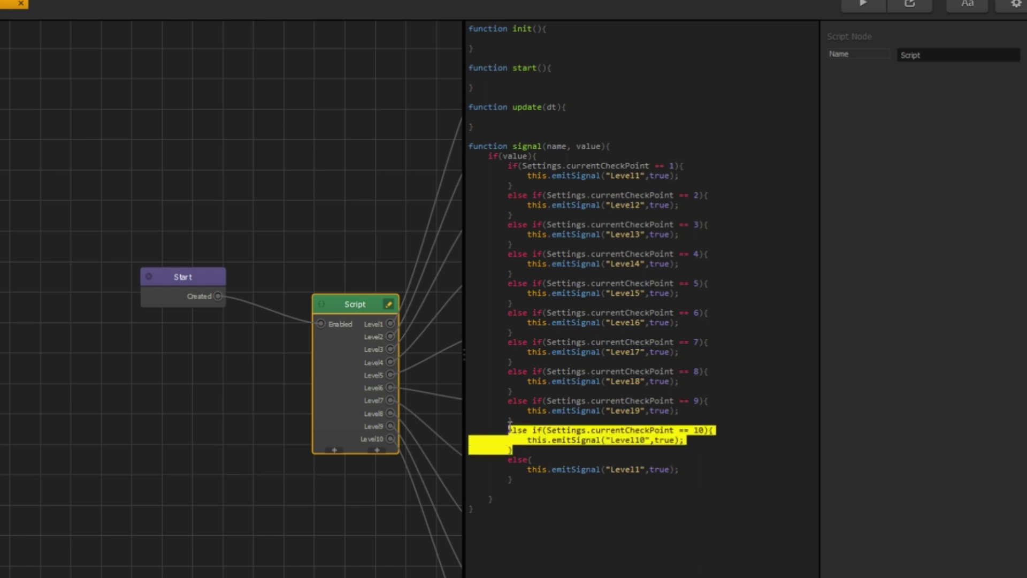
left_click(535, 450)
key("Return")
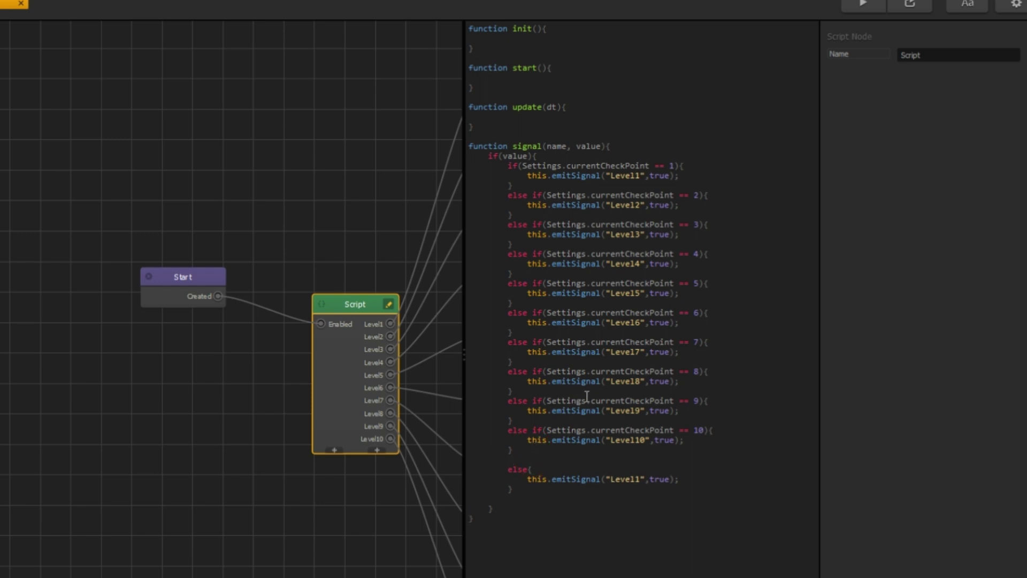
key("ctrl+v")
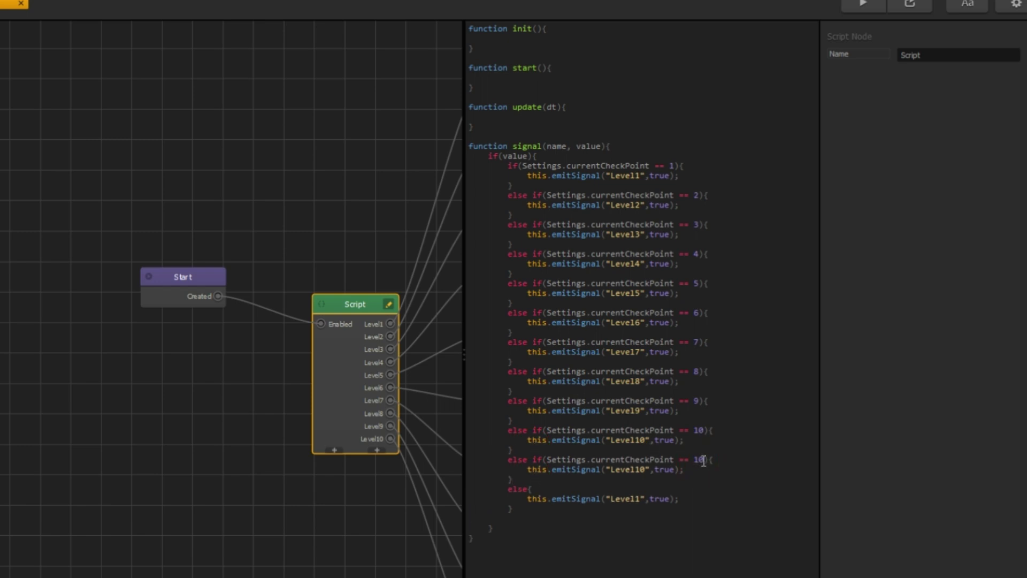
double_click(703, 459)
type("11")
type("1")
key("ctrl+v")
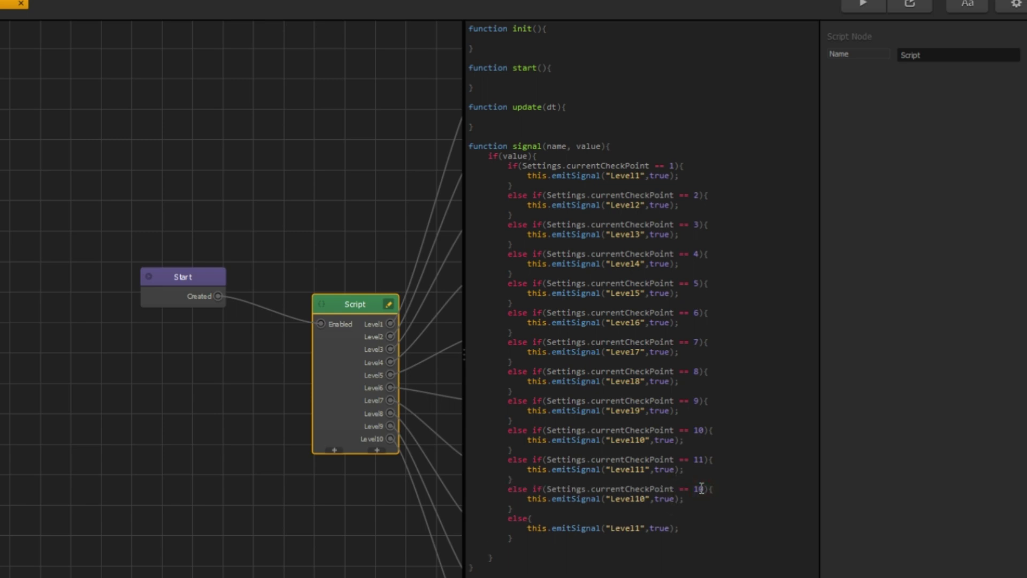
type("2")
type("2")
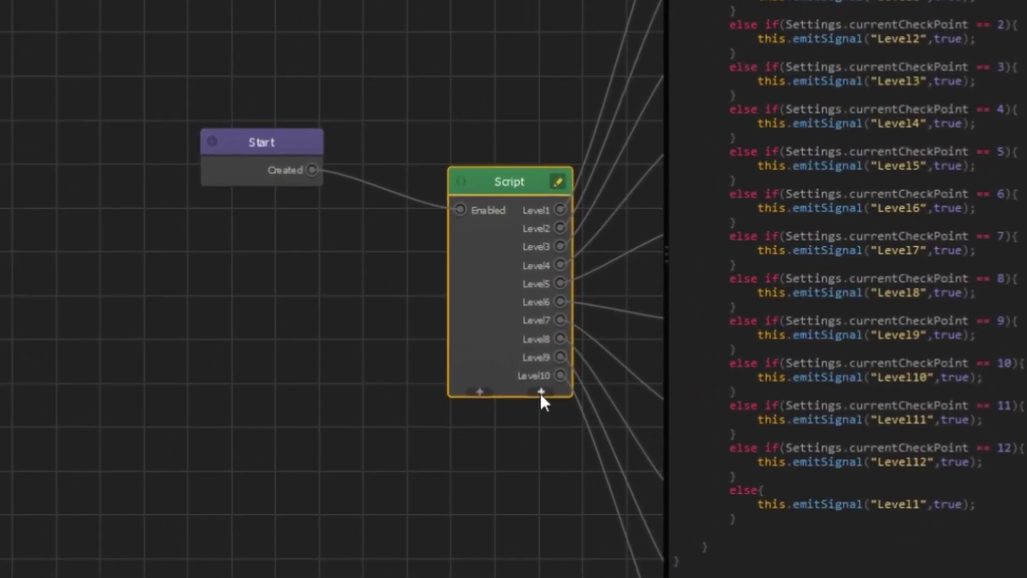
Add Level11 and Level12 outputs to the Script node.
left_click(540, 393)
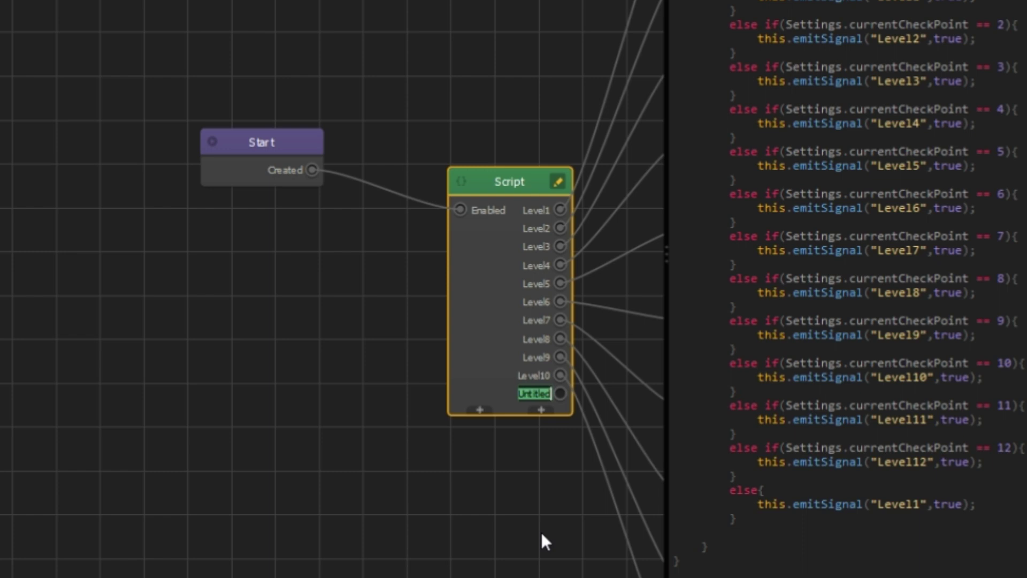
key("BackSpace")
type("Level11")
left_click(539, 411)
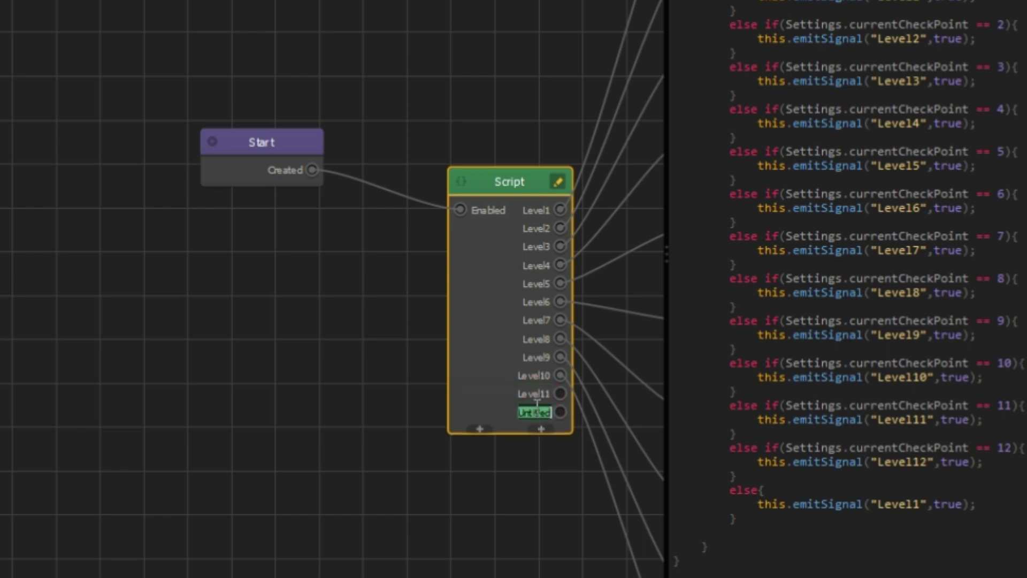
type("Level12")
left_click(492, 514)
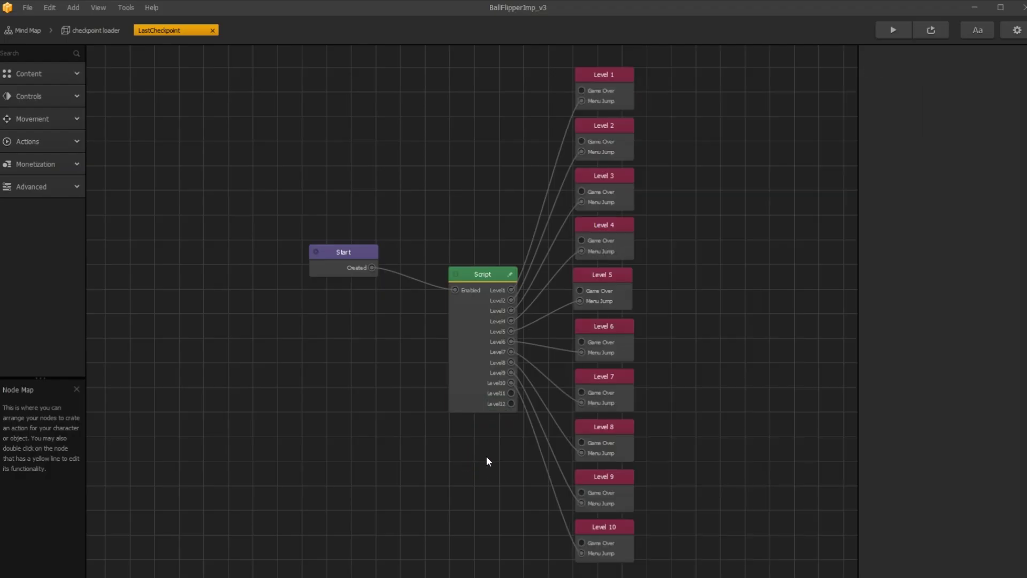
Add two Event Observer nodes named Level 11 and Level 12 below Level 10.
mouse_move(488, 467)
left_mouse_down()
mouse_move(477, 392)
mouse_move(486, 361)
left_mouse_up()
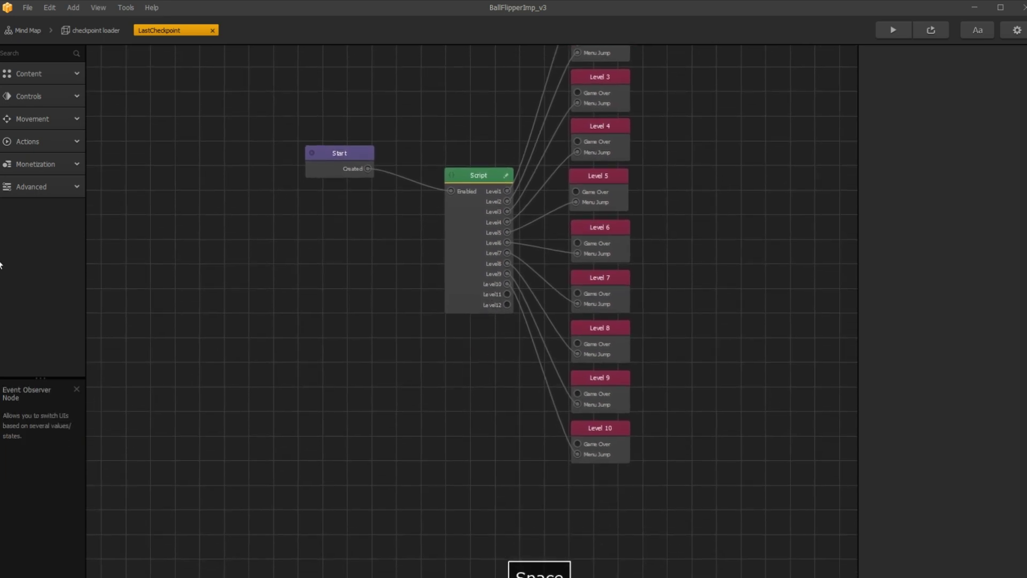
left_click(46, 142)
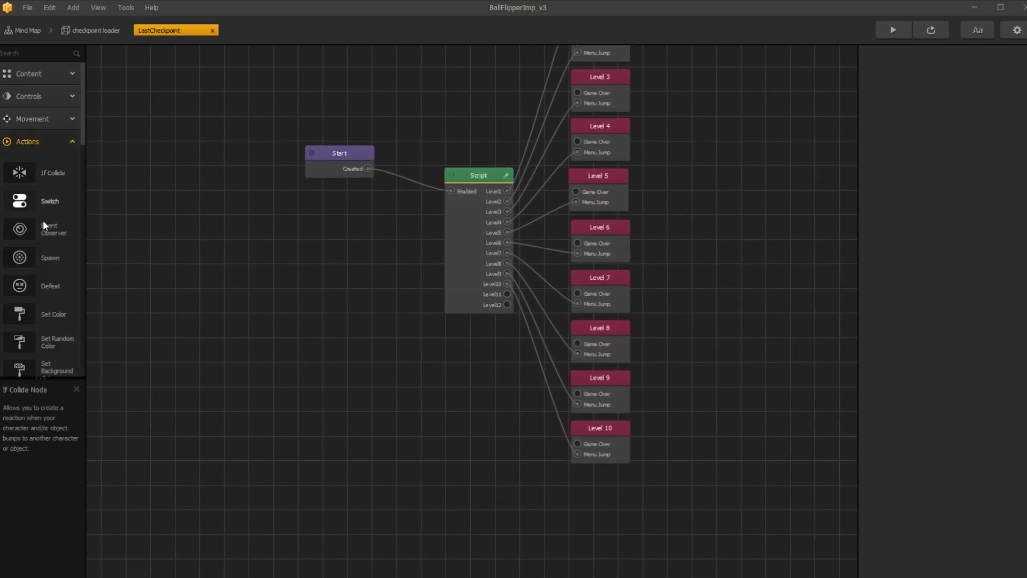
left_click_drag(59, 237, 587, 488)
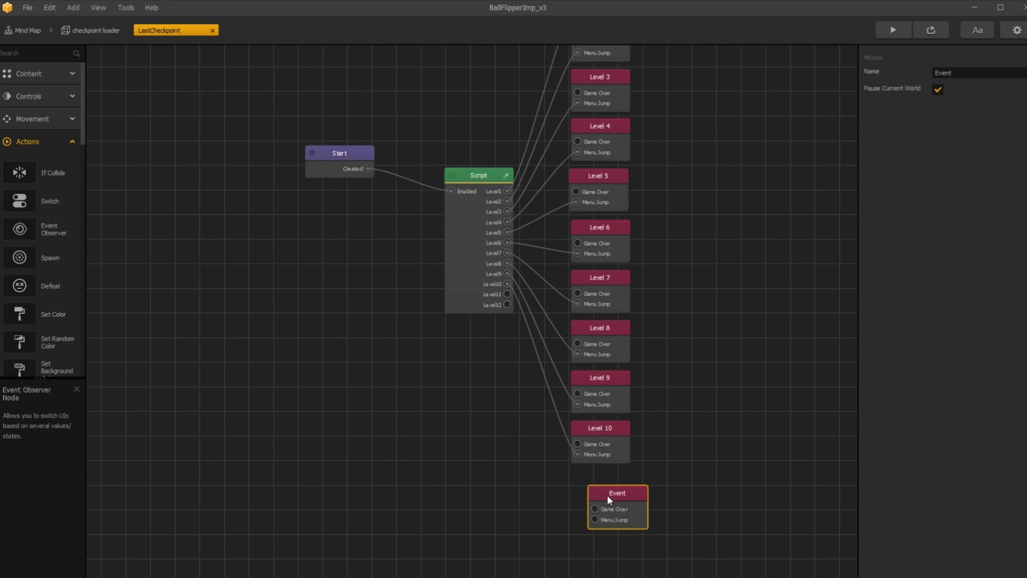
double_click(951, 73)
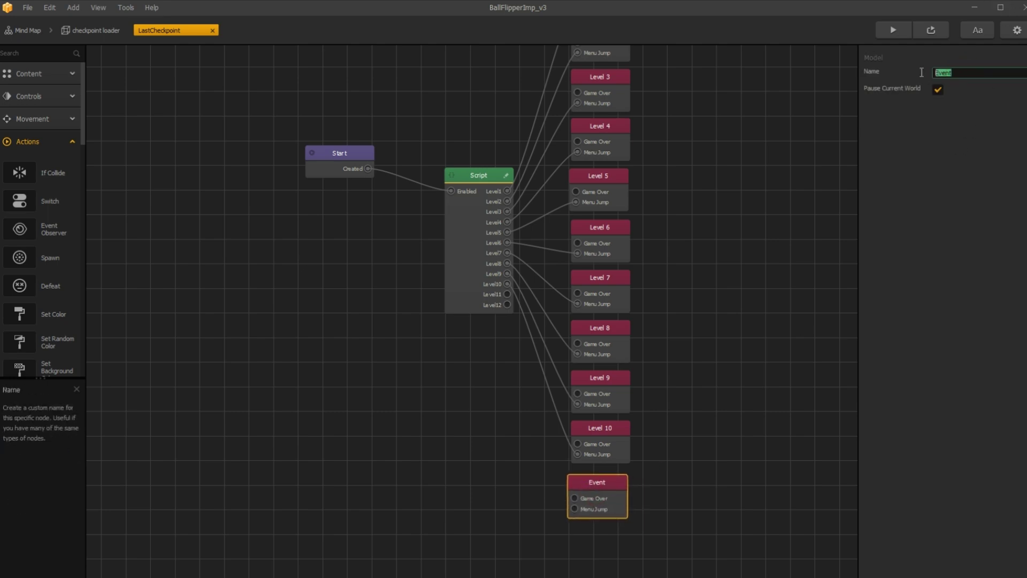
type("Level")
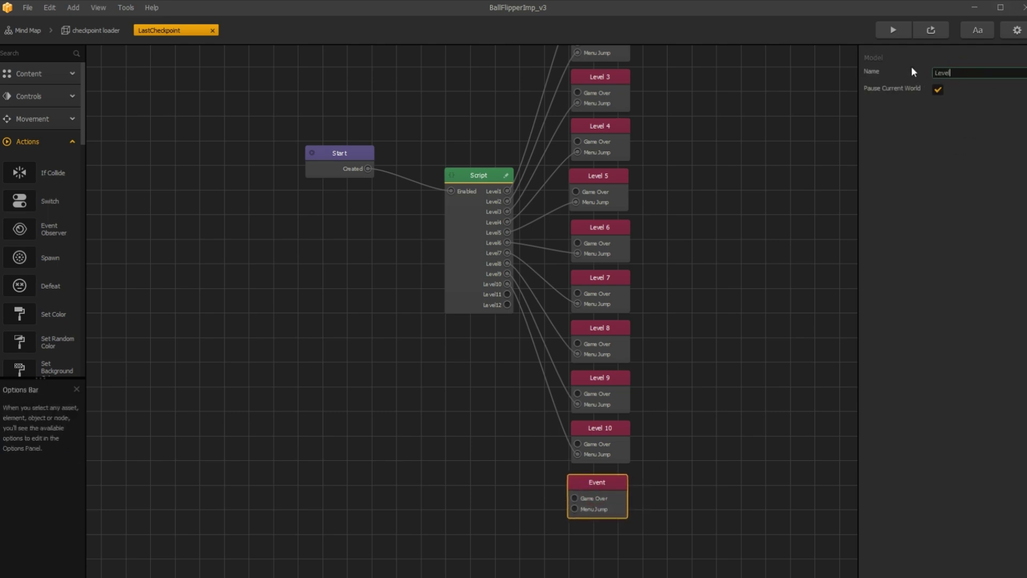
type(" 11")
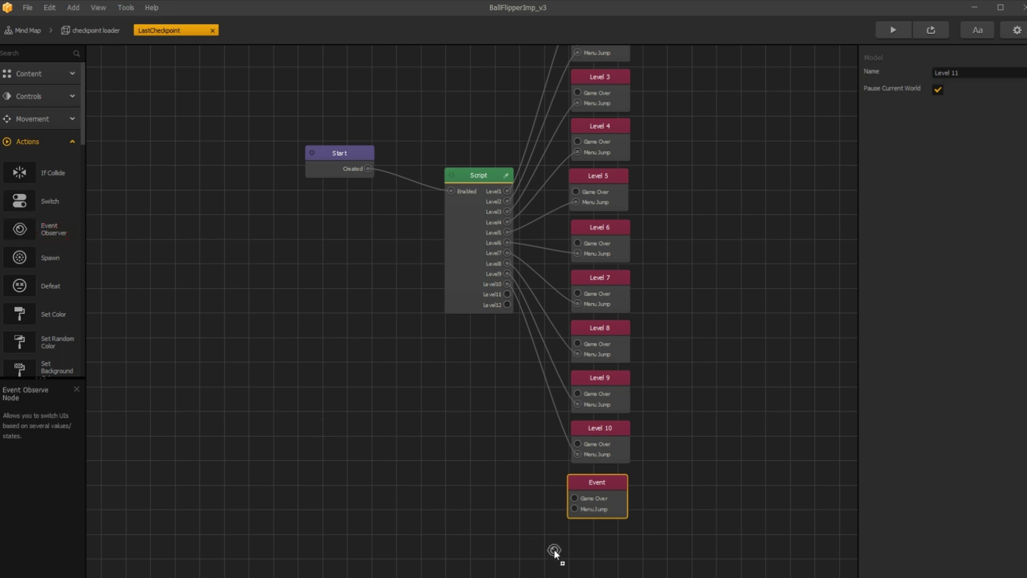
left_click_drag(54, 246, 594, 548)
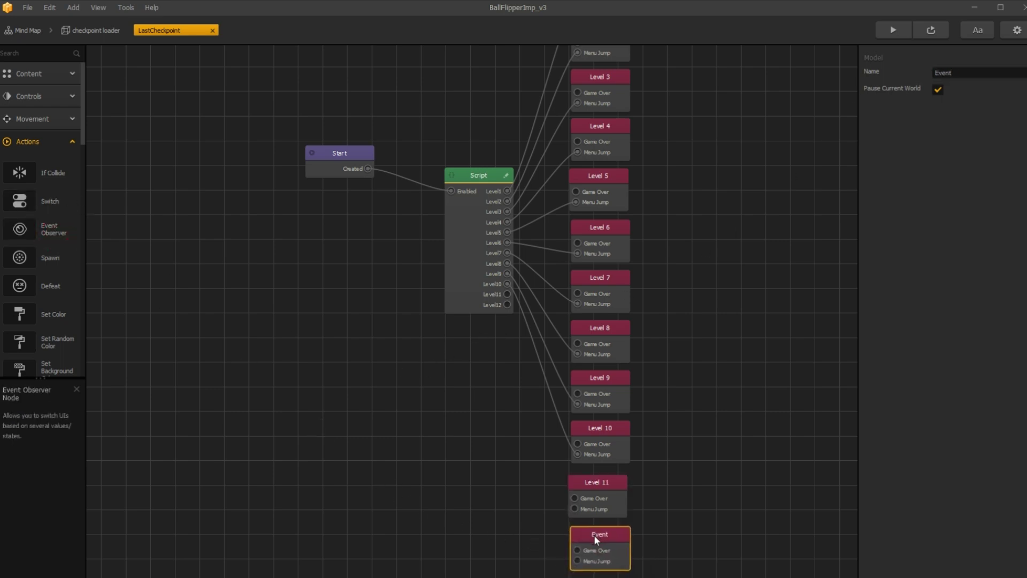
double_click(943, 72)
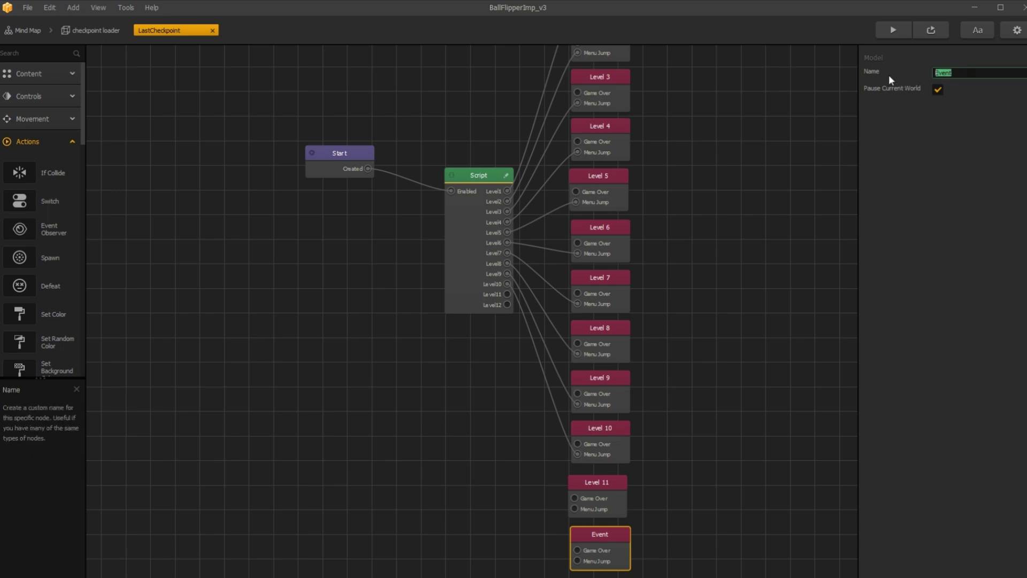
type("Level ")
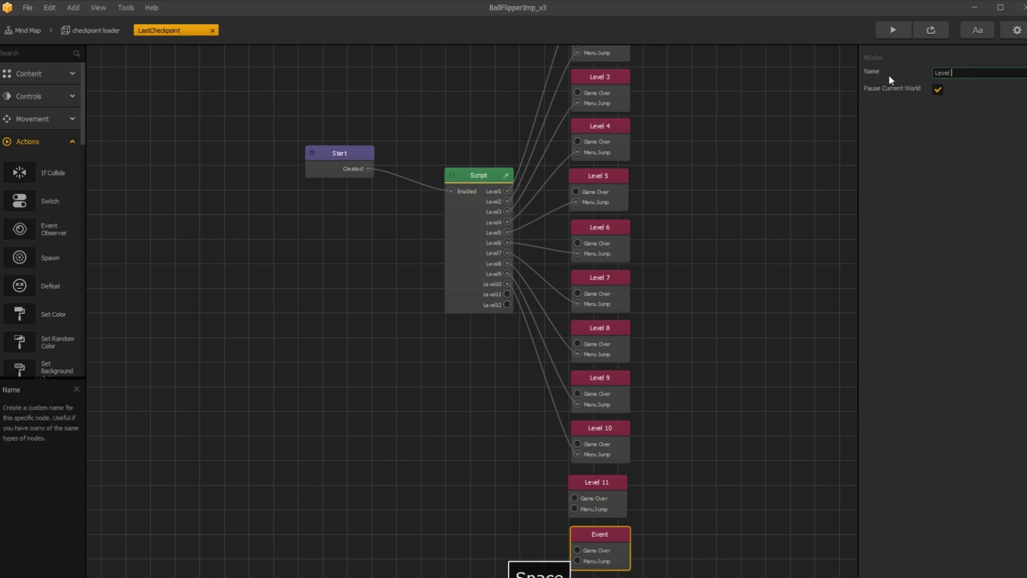
type("12")
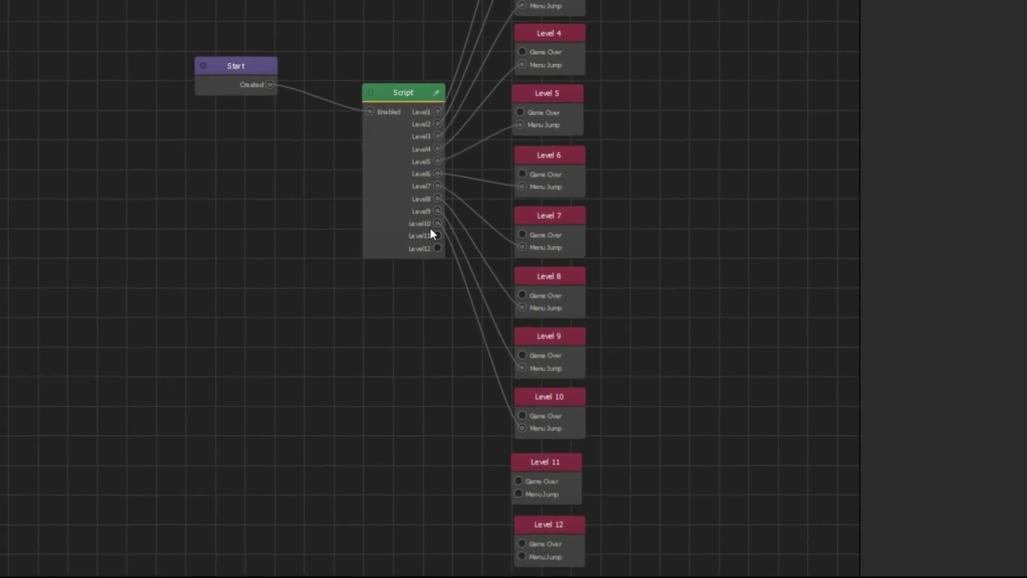
Connect the Script's Level11 and Level12 outputs to the Level 11 and Level 12 nodes.
left_click_drag(434, 234, 474, 476)
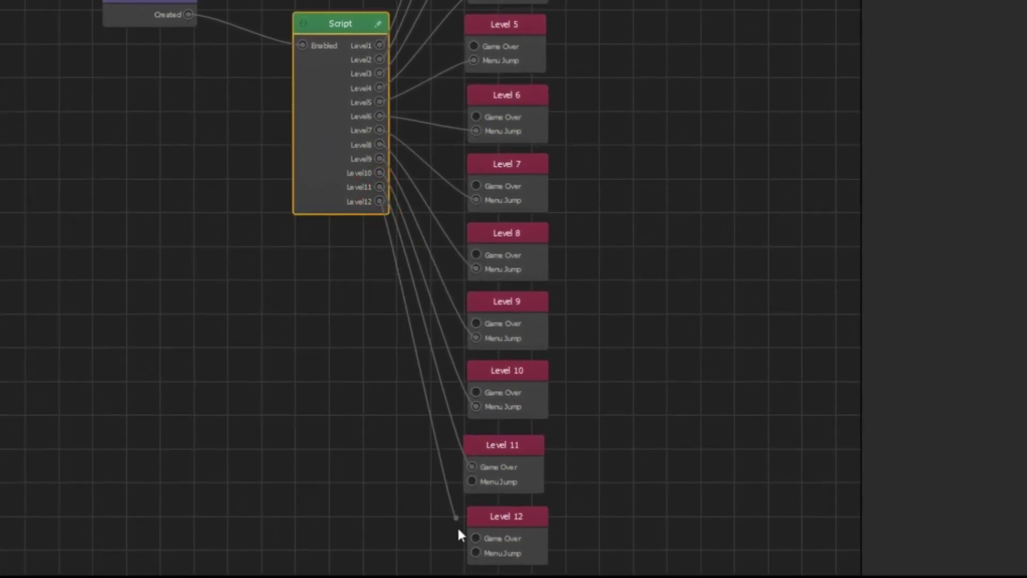
left_click_drag(388, 250, 476, 558)
left_click_drag(471, 474, 473, 484)
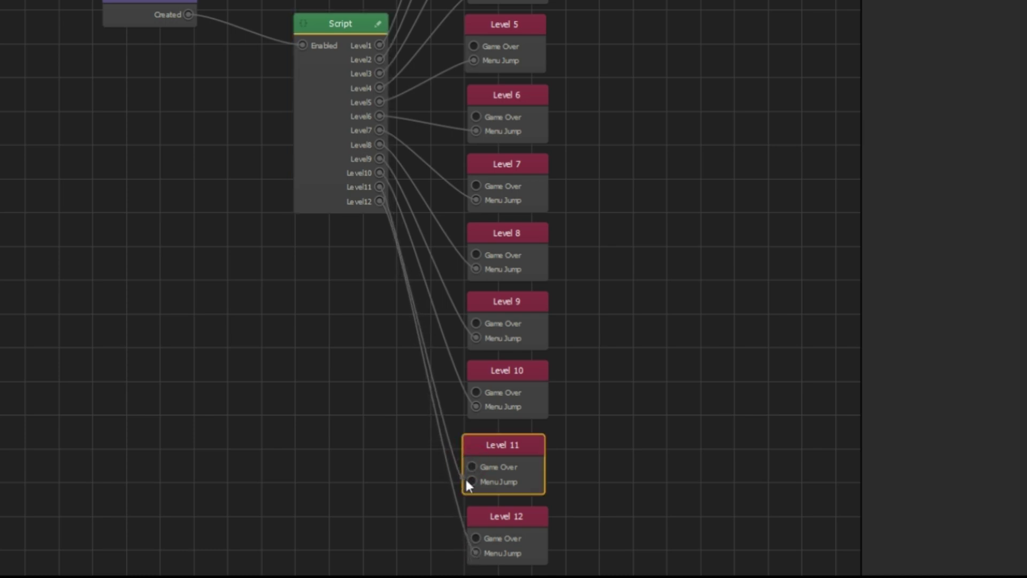
left_click(352, 444)
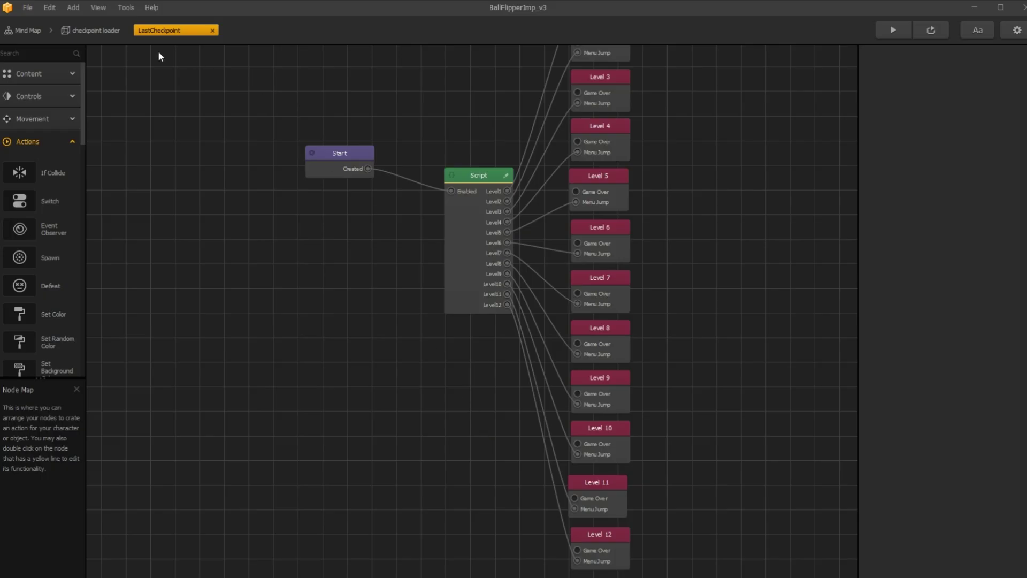
In the Mind Map, arrange checkpoint loader, 3D World 1 and both 3D World 2 nodes.
left_click(29, 30)
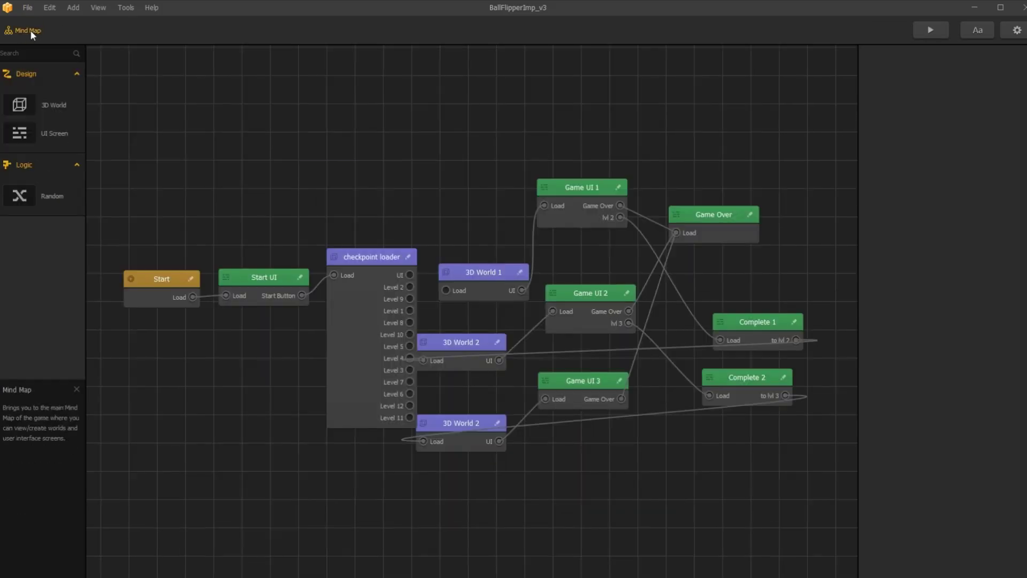
left_click(365, 253)
left_click_drag(365, 253, 364, 252)
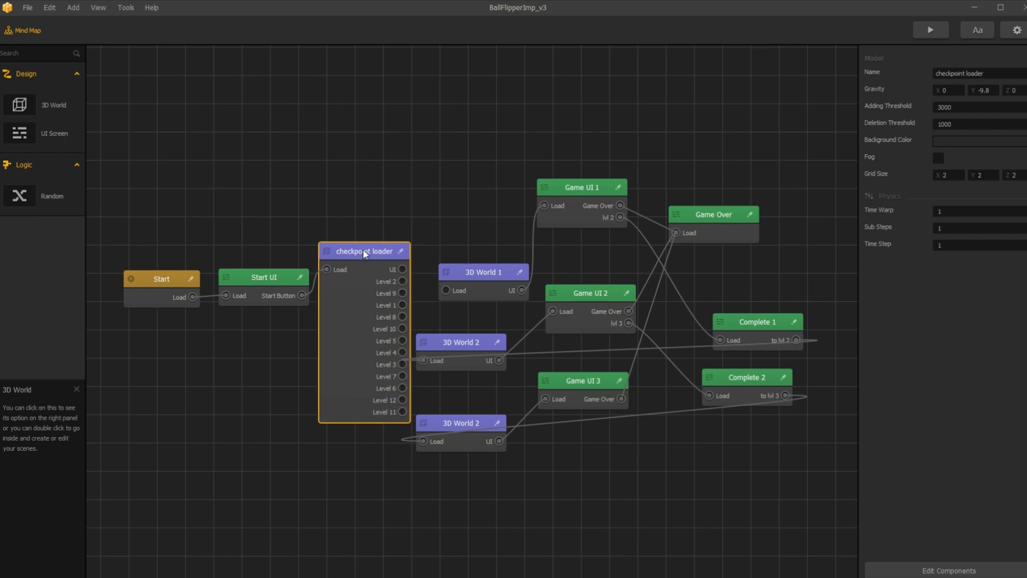
left_click(461, 290)
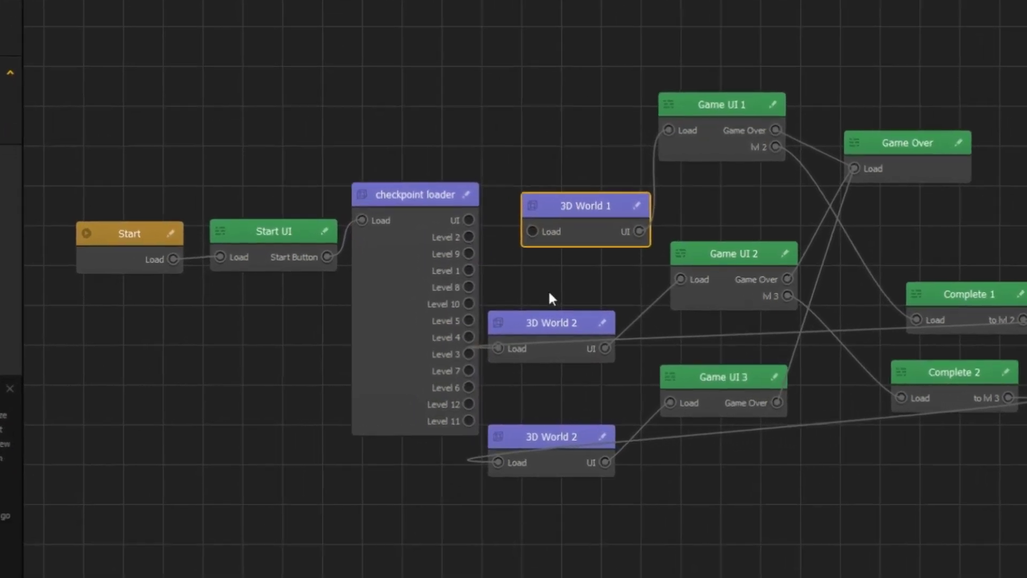
left_click(462, 343)
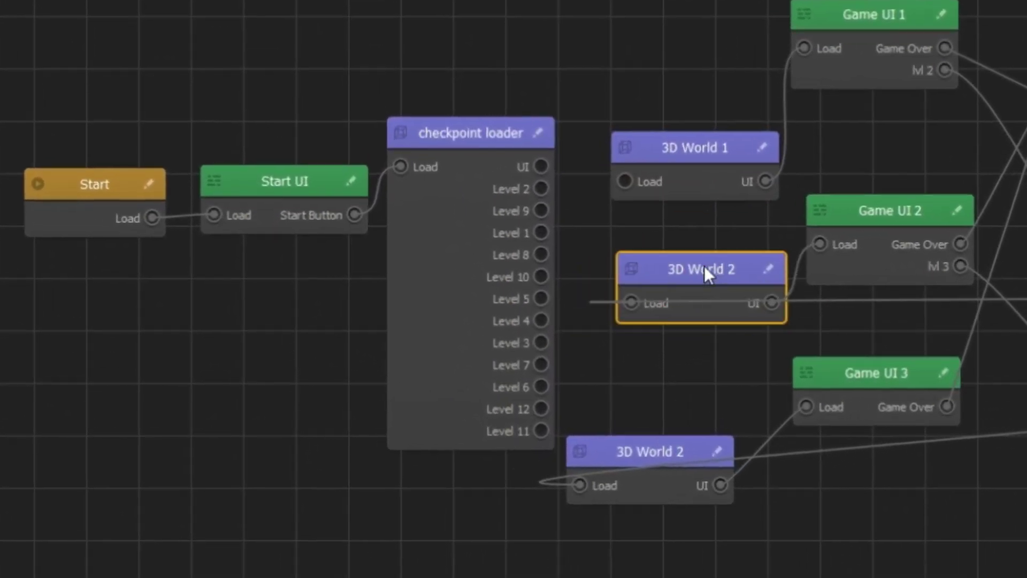
left_click_drag(704, 266, 692, 268)
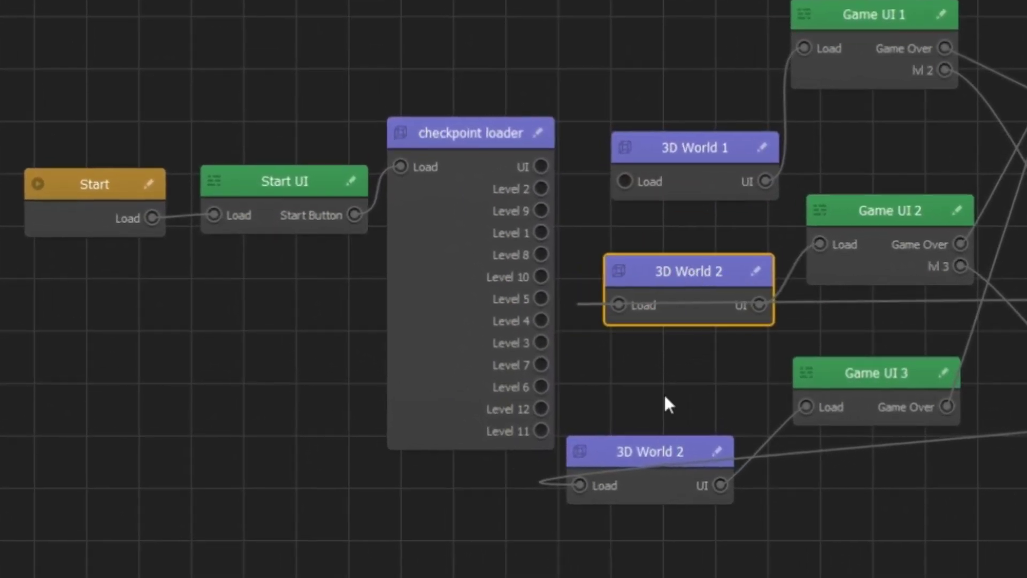
left_click_drag(674, 441, 690, 409)
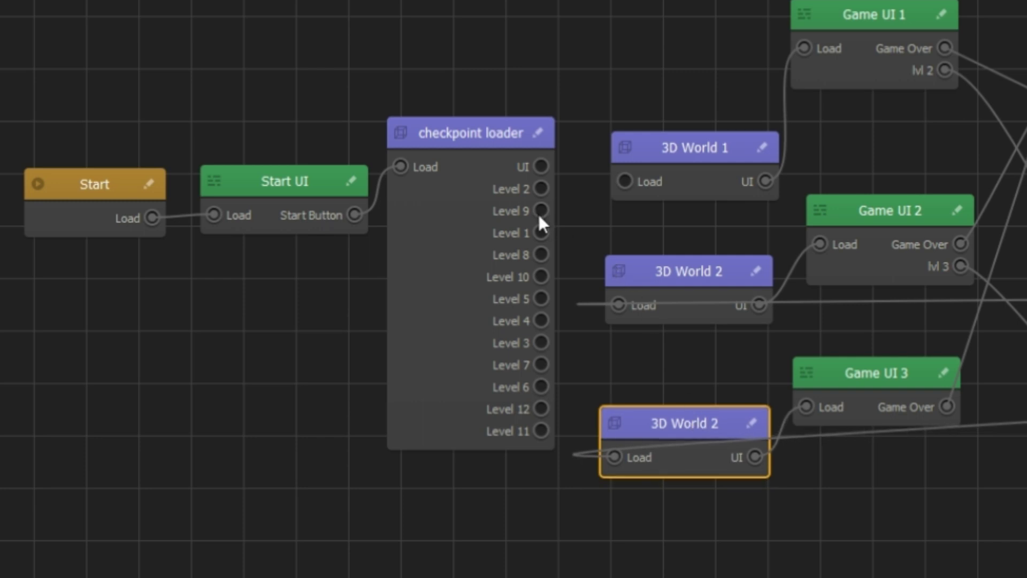
Wire Levels 1–3 to 3D World 1 and both 3D World 2 nodes, deleting Complete 2.
left_click_drag(542, 230, 623, 182)
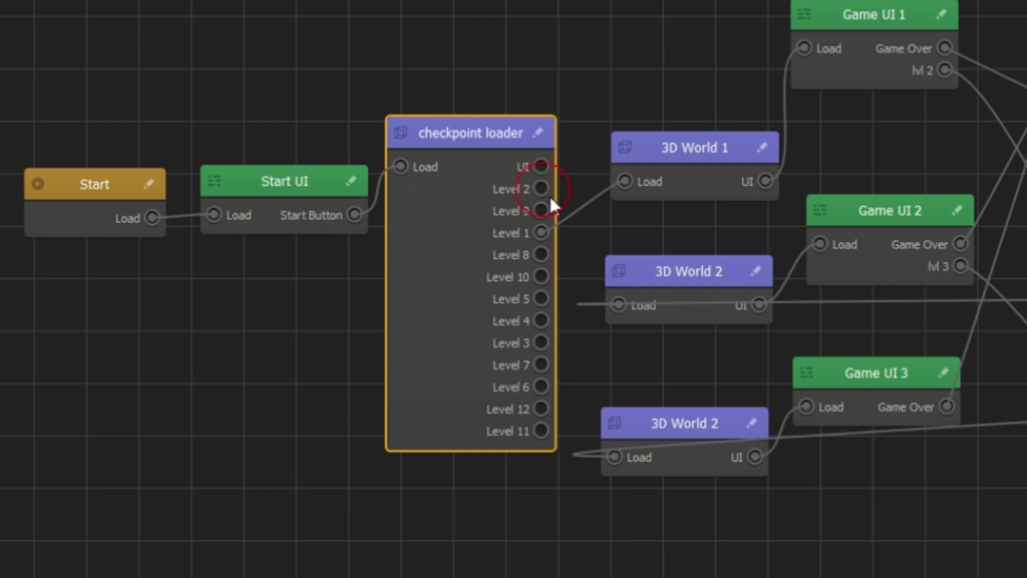
left_click_drag(550, 195, 611, 310)
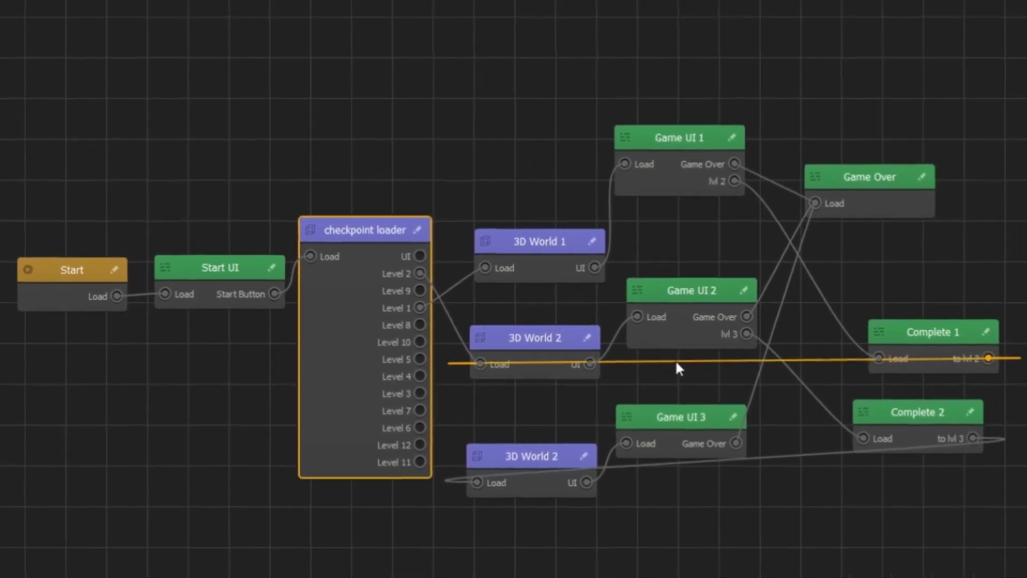
left_click(675, 361)
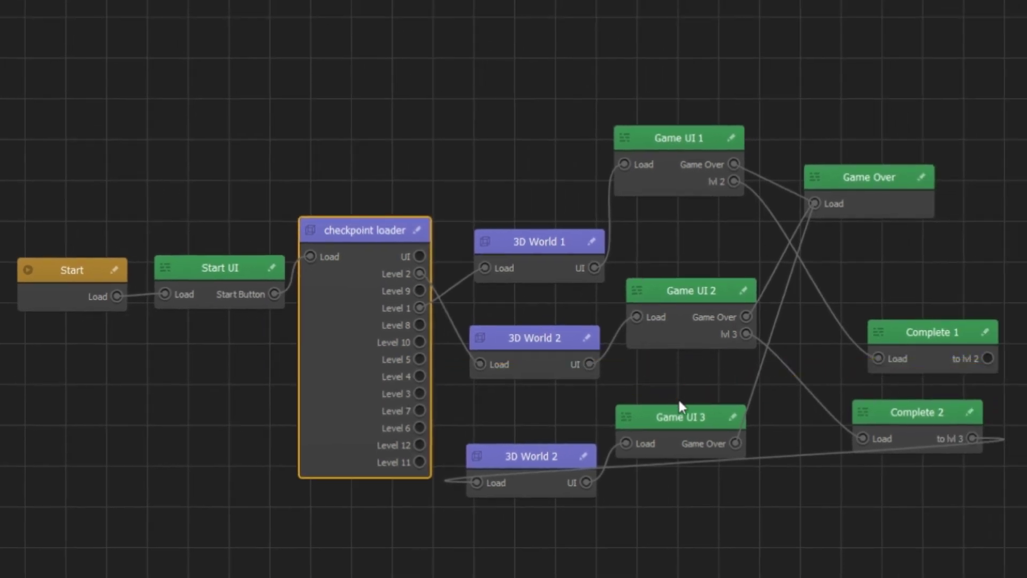
left_click(817, 454)
left_click(894, 416)
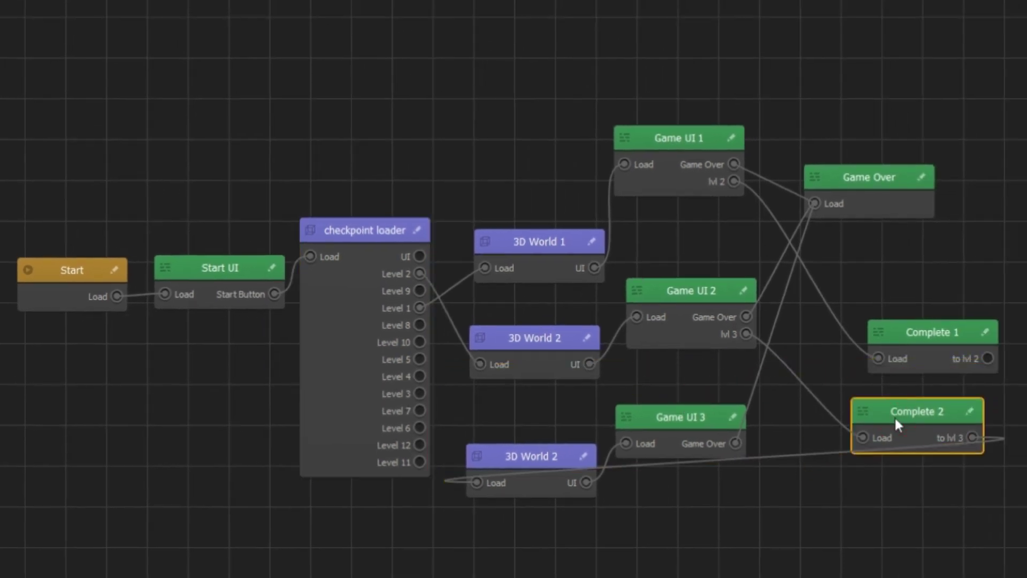
key("Delete")
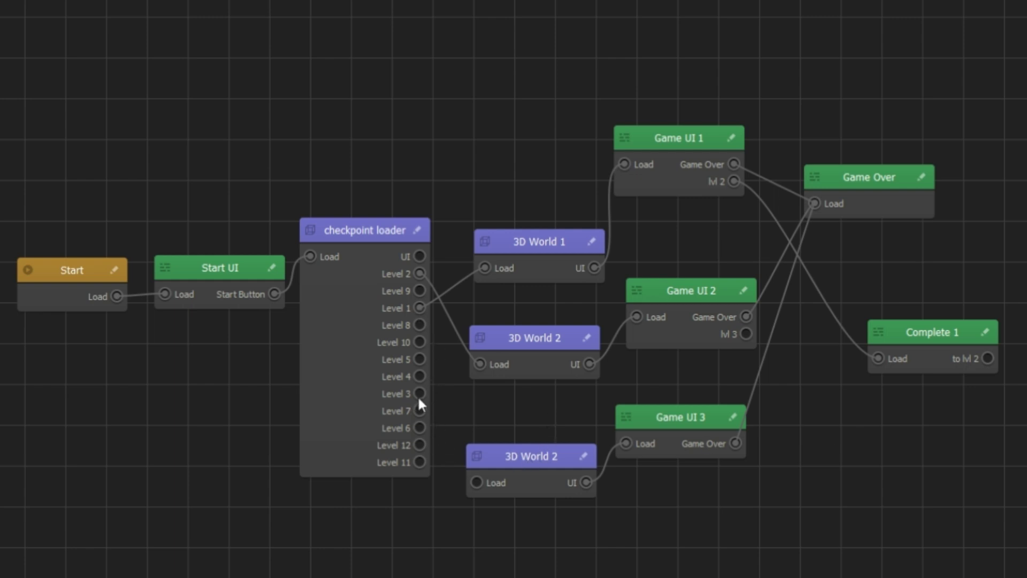
left_click_drag(420, 393, 477, 482)
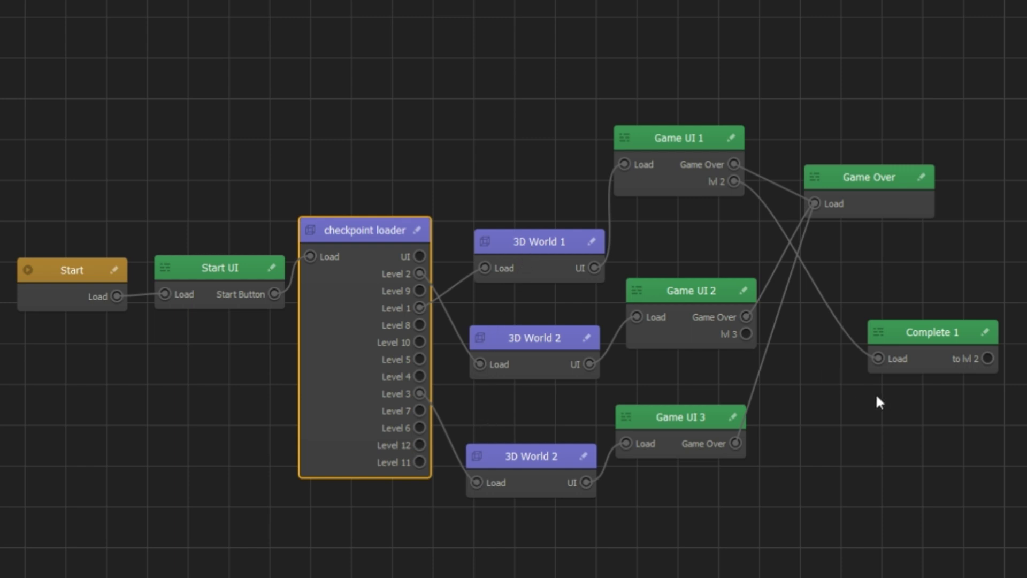
Move Complete 1 up and open the Game Over screen for editing.
left_click_drag(912, 330, 891, 300)
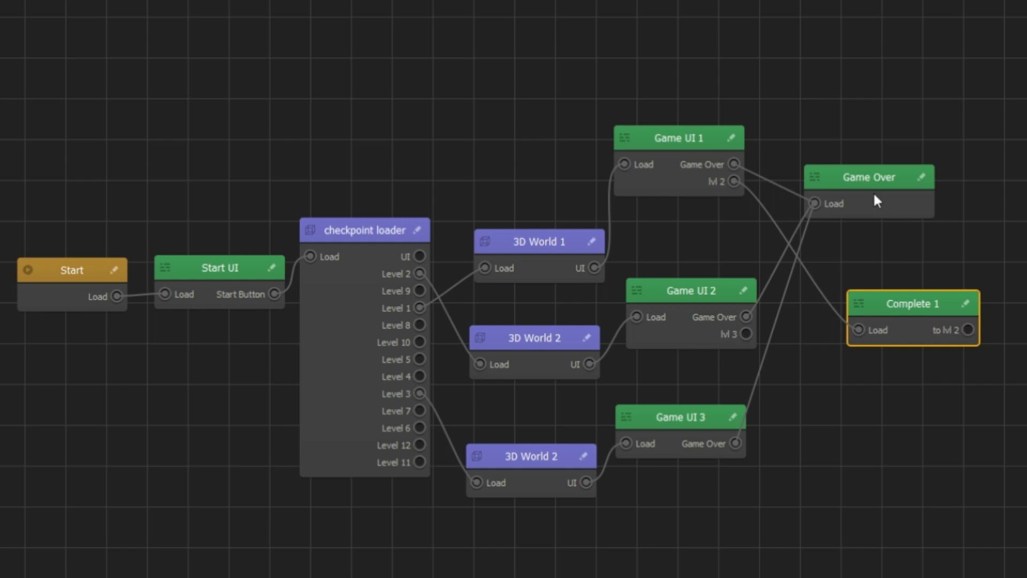
left_click_drag(871, 177, 880, 183)
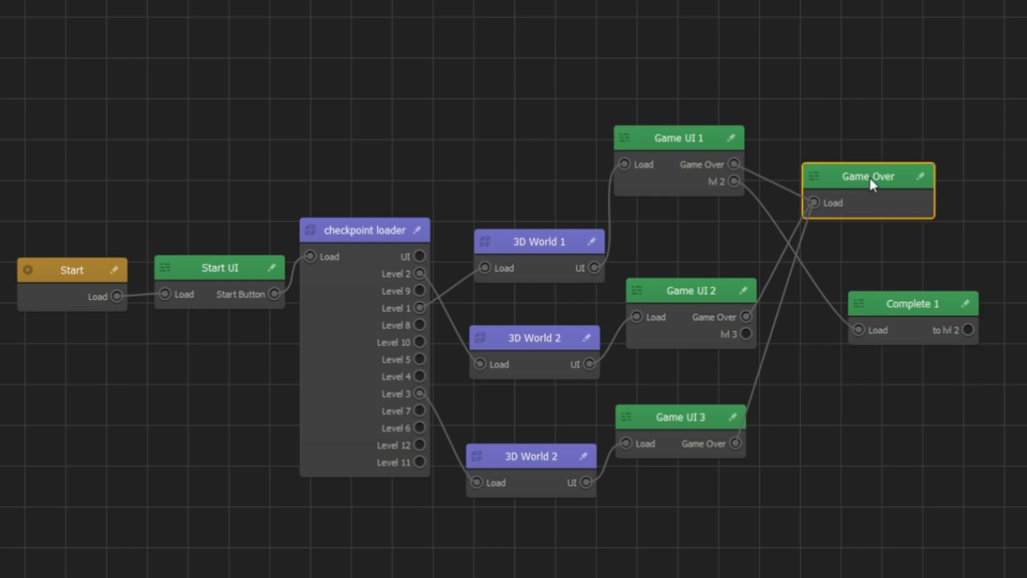
double_click(879, 182)
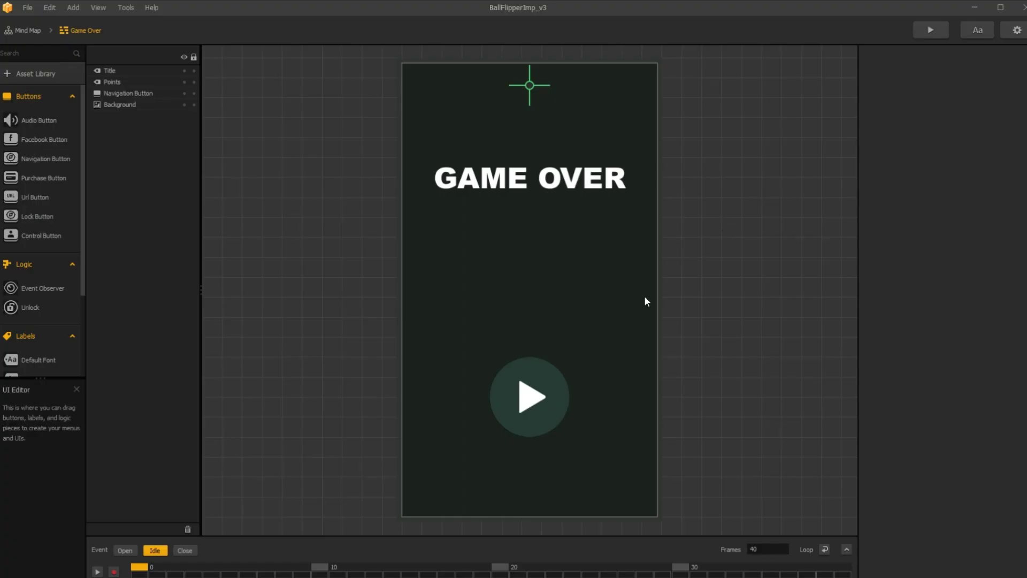
Change the Game Over play button's function from Restart to Default, naming it Last checkpoint.
left_click(519, 401)
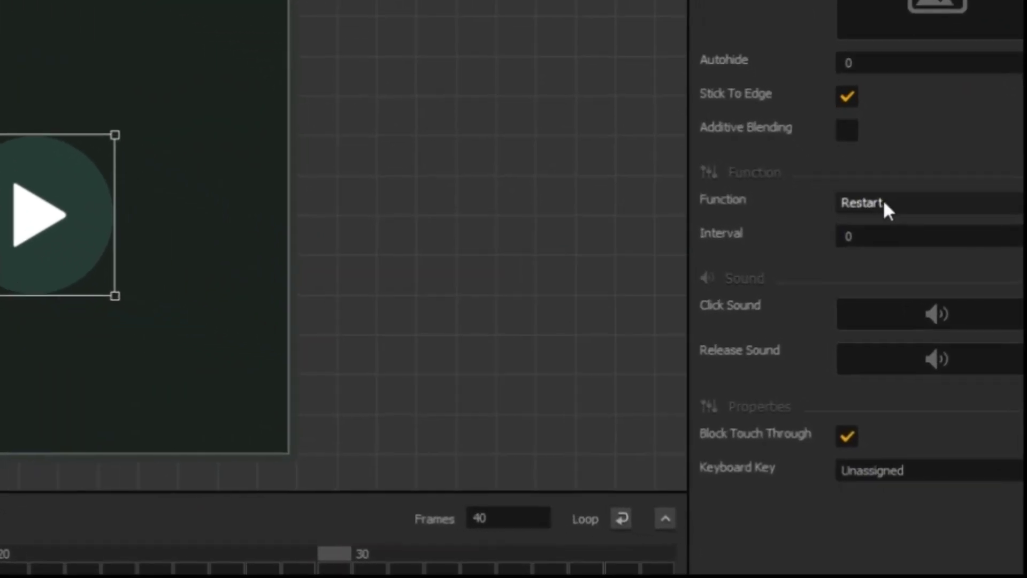
left_click(882, 202)
left_click(888, 227)
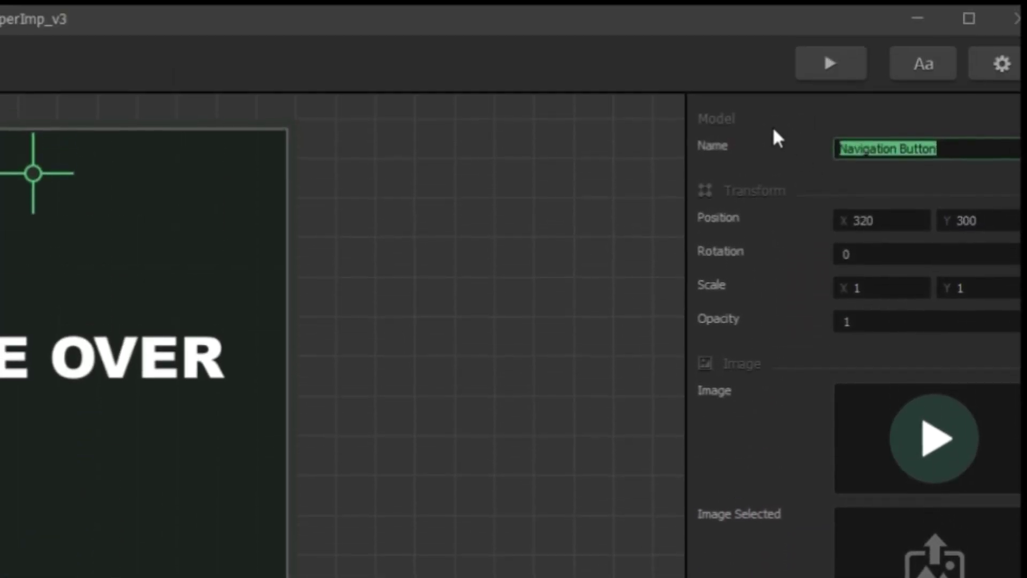
type("Las")
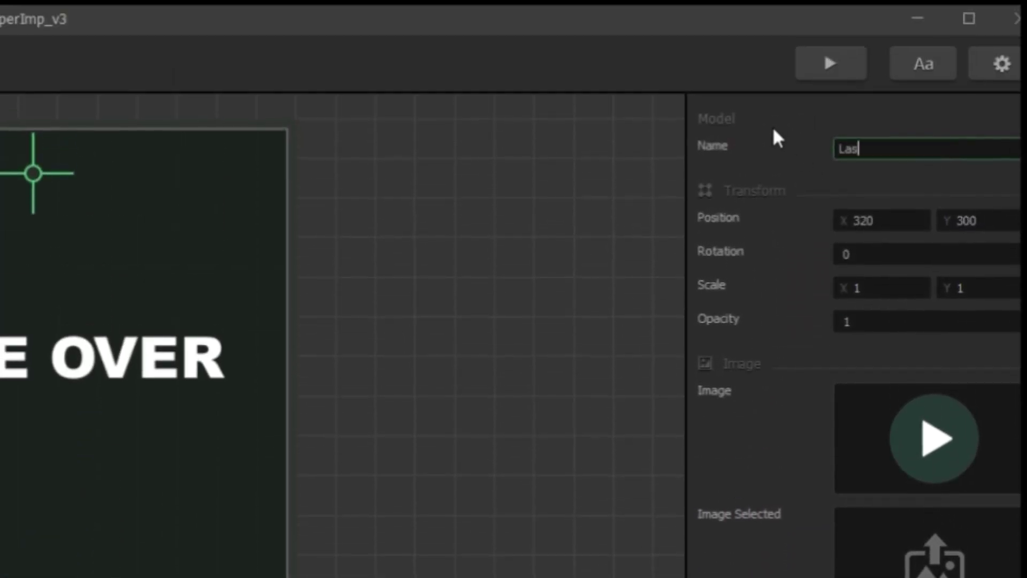
type("t checkpoint")
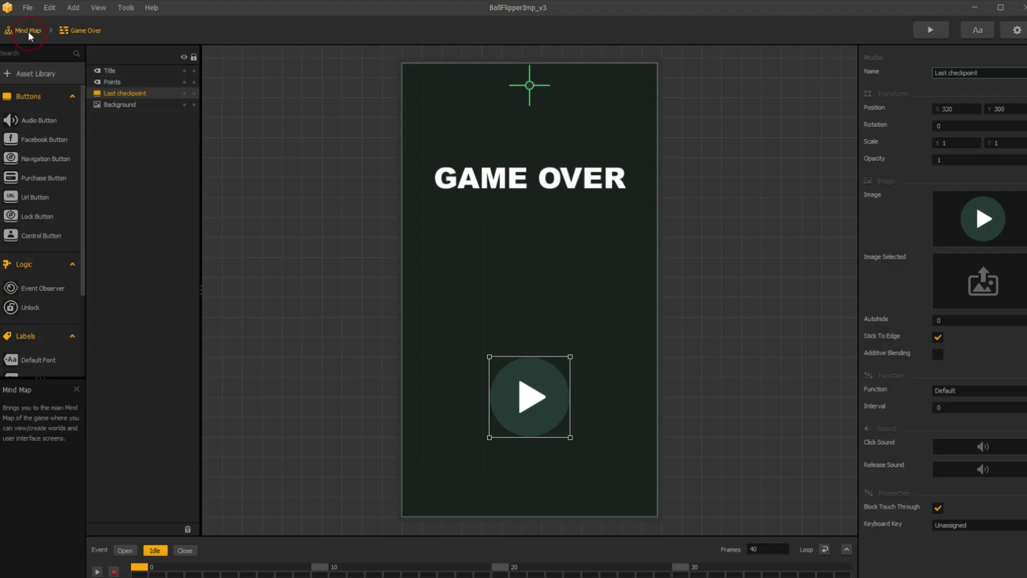
left_click(27, 30)
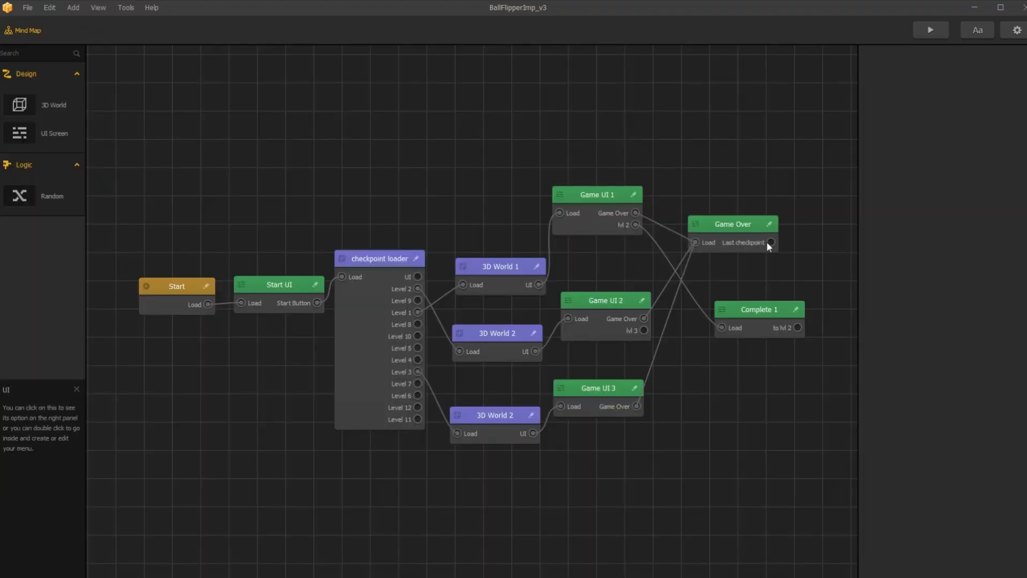
Wire Game Over's Last checkpoint output into checkpoint loader, then open the Complete 1 screen.
mouse_move(772, 241)
left_mouse_down()
mouse_move(320, 299)
mouse_move(341, 277)
left_mouse_up()
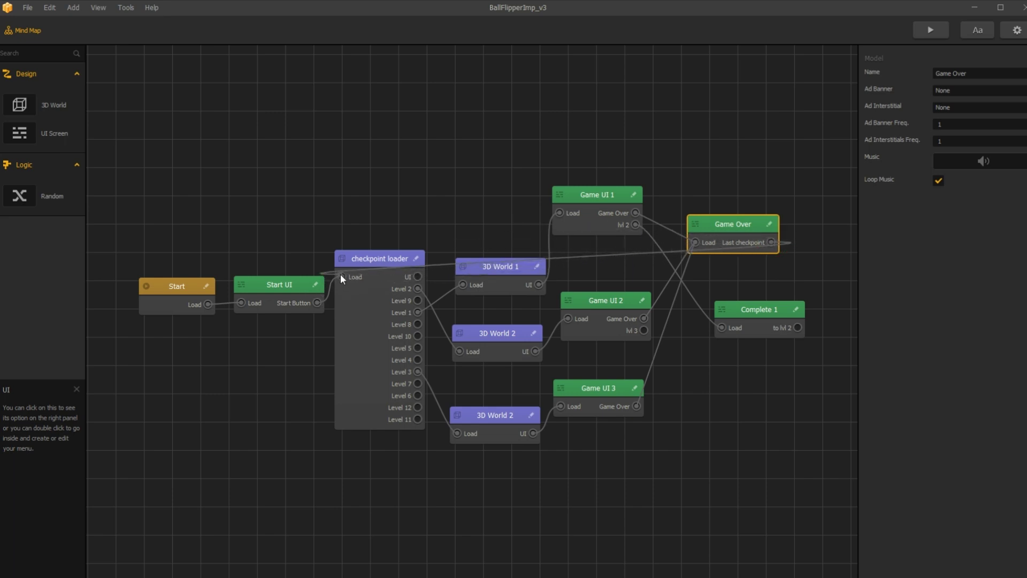
double_click(748, 312)
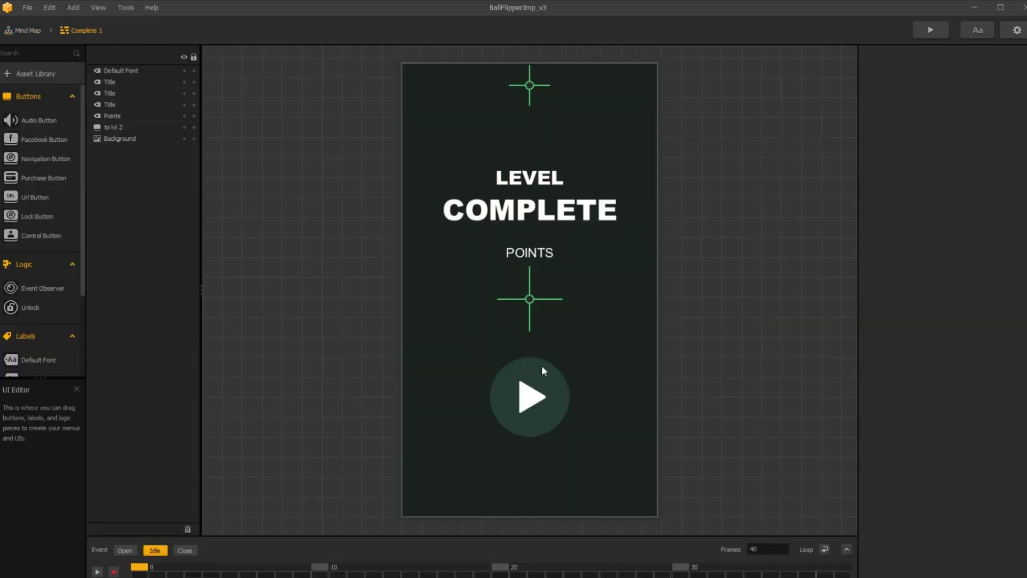
Delete the play button, lower counter and POINTS label, and move LEVEL COMPLETE higher.
left_click(539, 394)
key("Delete")
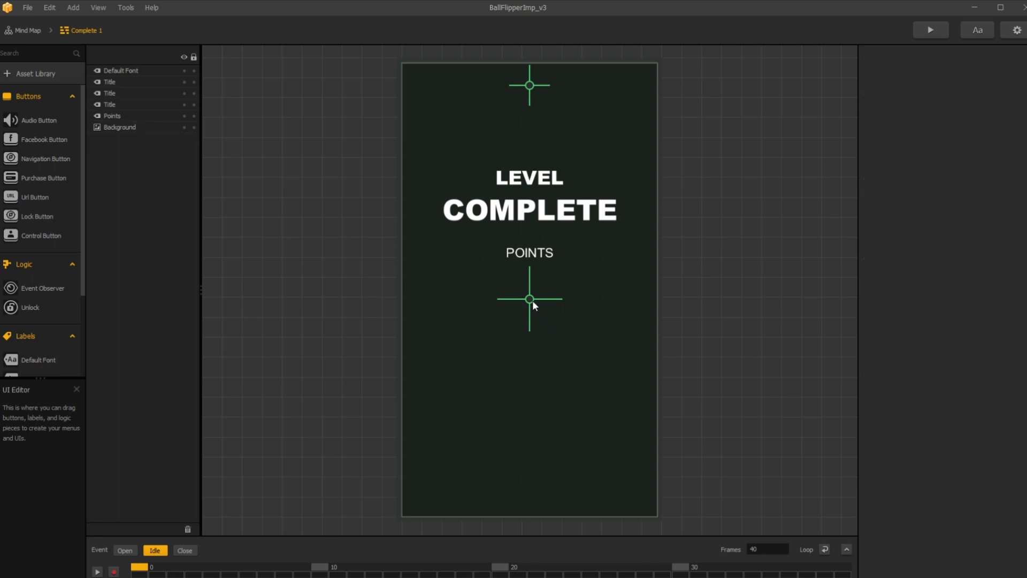
left_click(532, 299)
key("Delete")
left_click(531, 252)
key("Delete")
left_click_drag(535, 177, 535, 130)
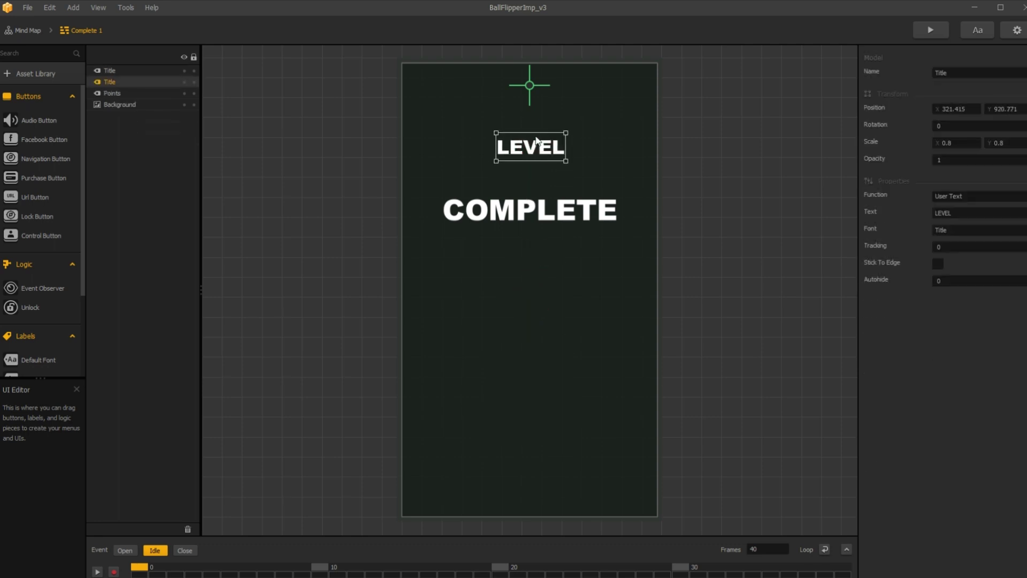
left_click_drag(538, 208, 543, 168)
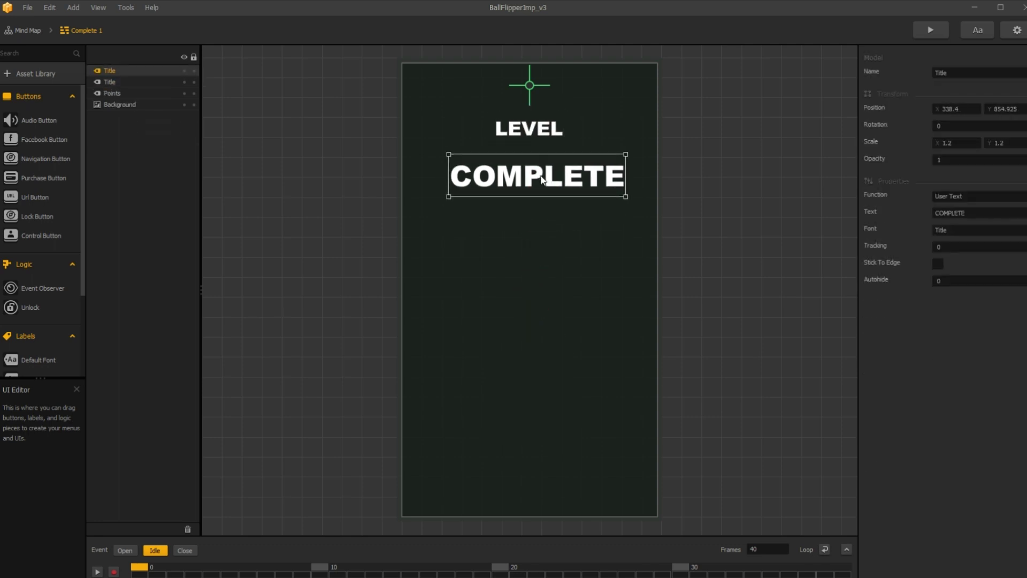
Set the top score counter's Score Type to Coins.
left_click(530, 86)
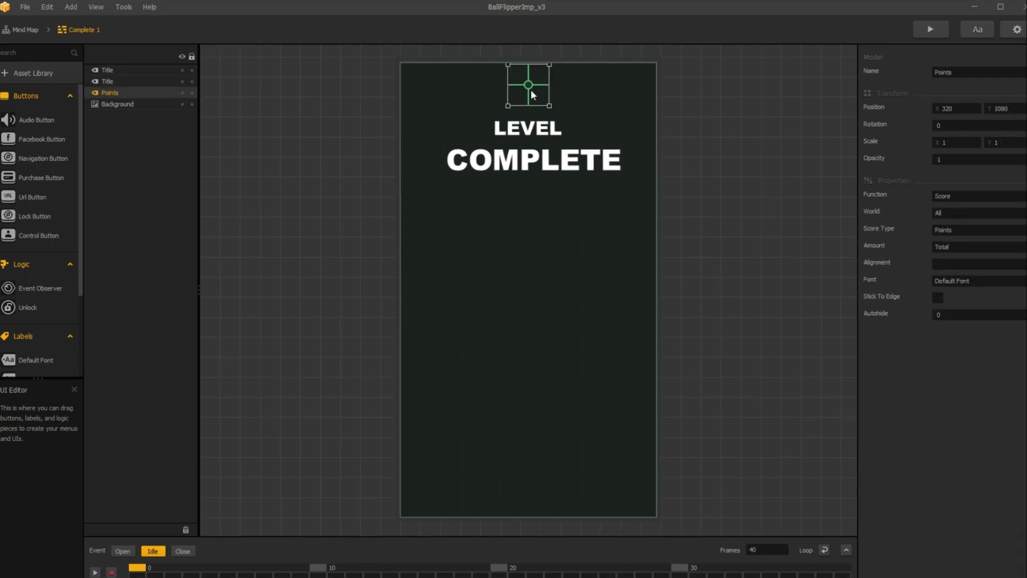
left_click(960, 245)
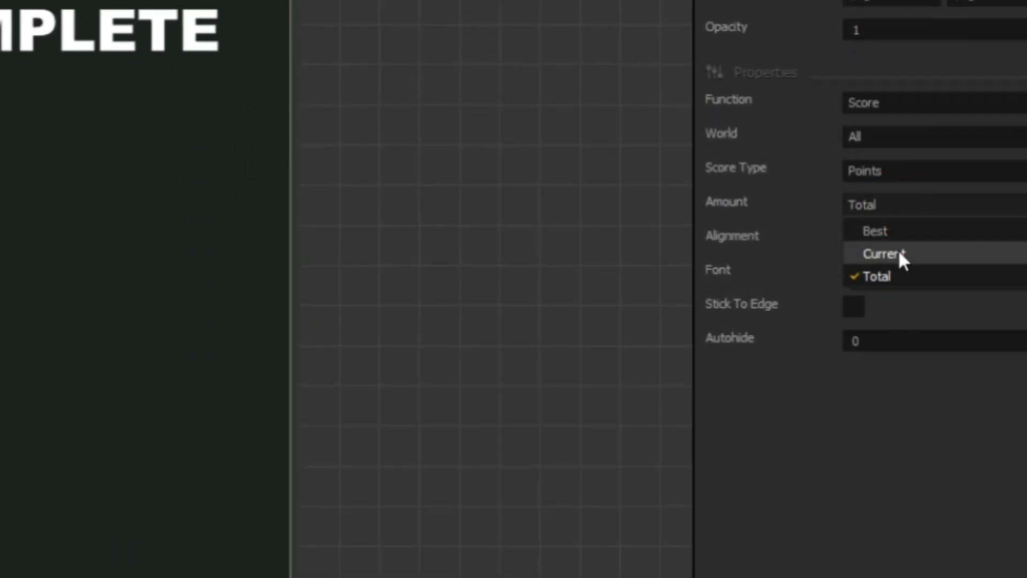
left_click(881, 171)
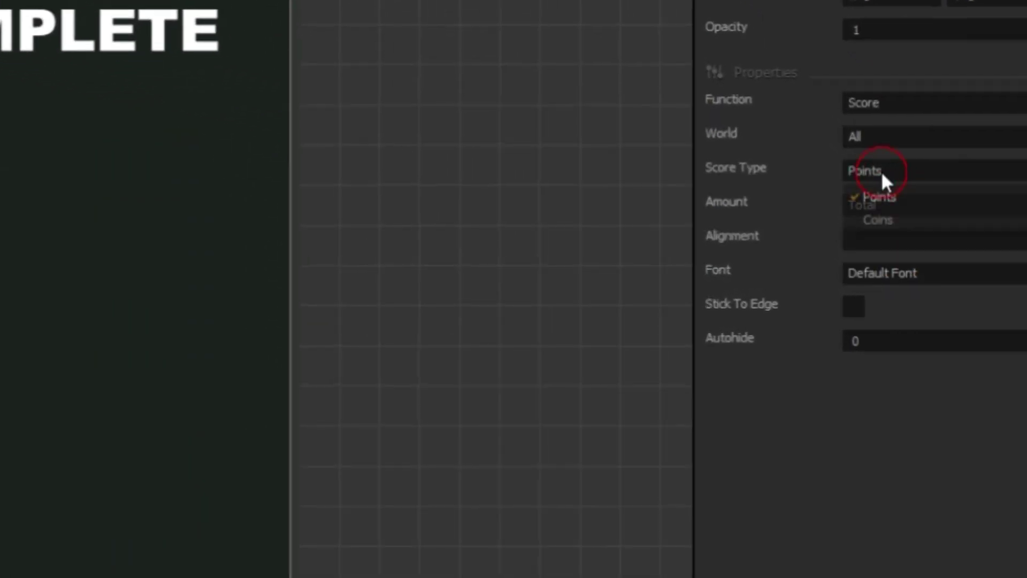
left_click(891, 224)
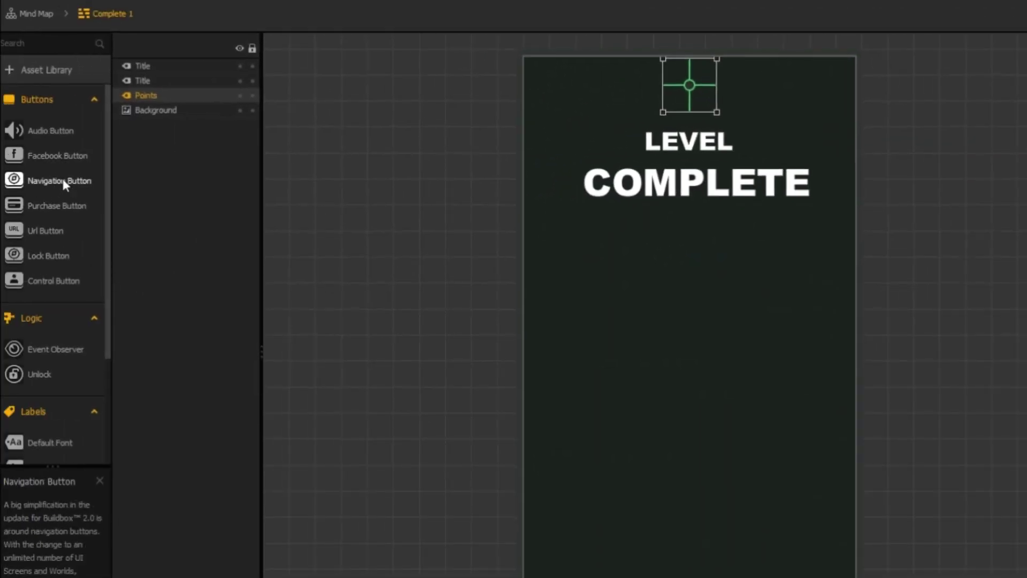
Add a widened navigation button under the title, labelled and named 'Next level'.
left_click_drag(63, 182, 474, 251)
mouse_move(647, 253)
left_mouse_down()
mouse_move(784, 287)
mouse_move(721, 265)
left_mouse_up()
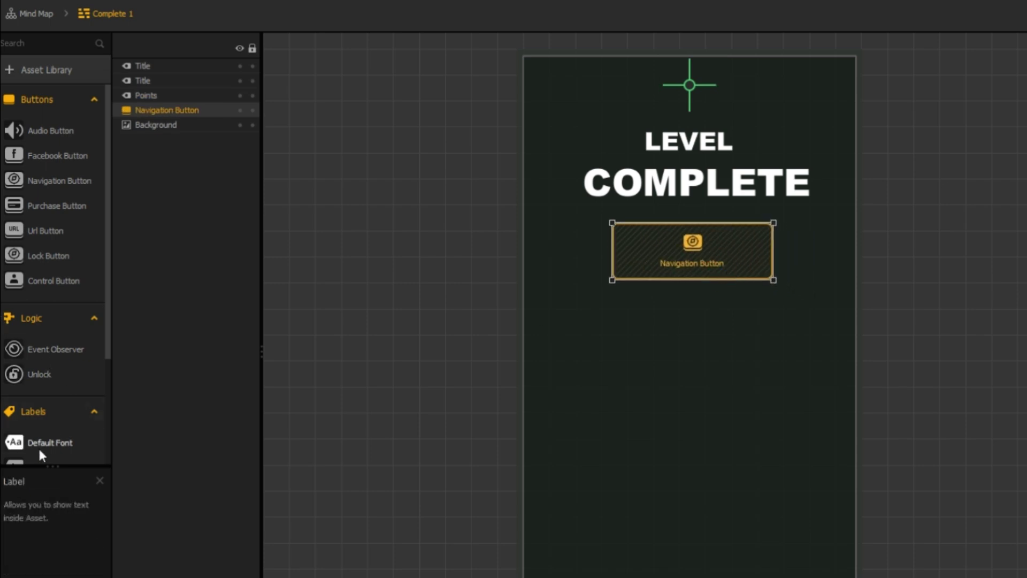
left_click_drag(37, 443, 687, 250)
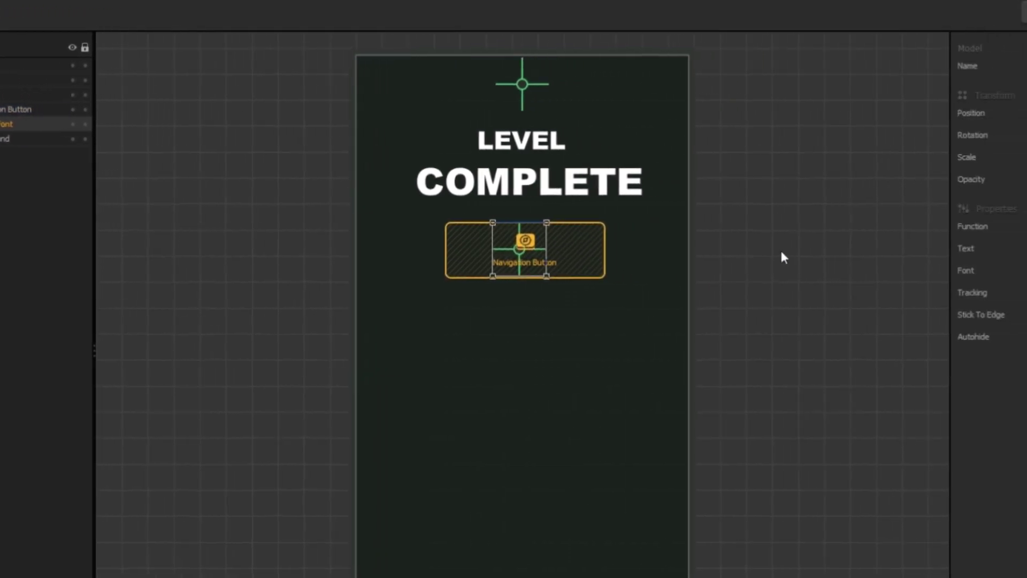
left_click(936, 246)
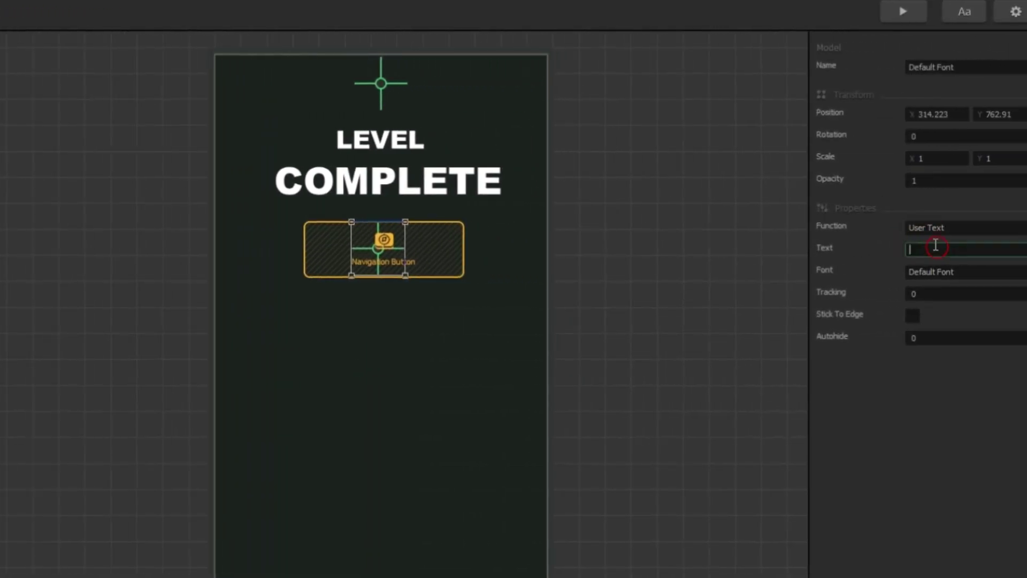
type("Next l")
type("evel")
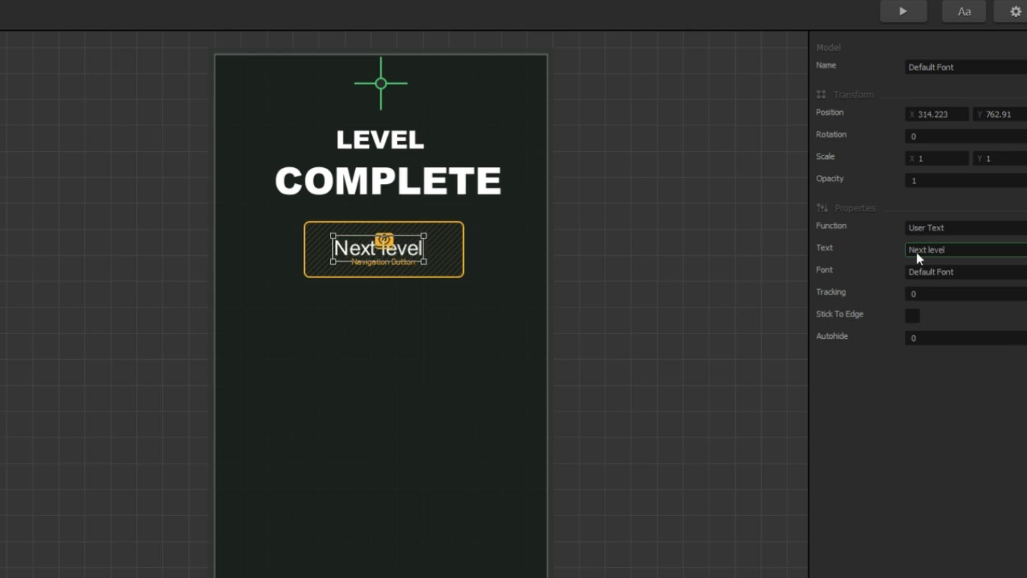
left_click_drag(448, 267, 455, 272)
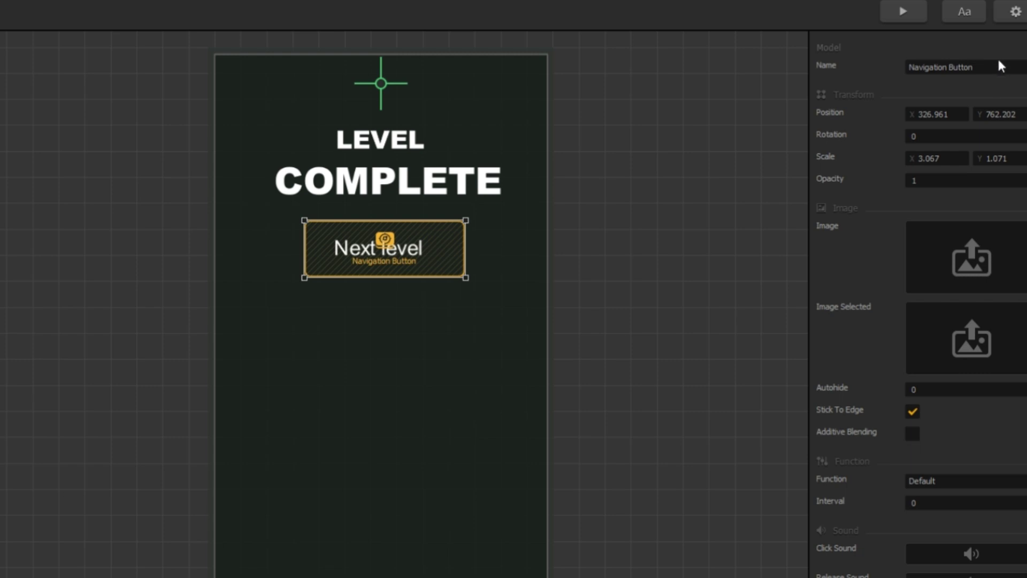
left_click(982, 63)
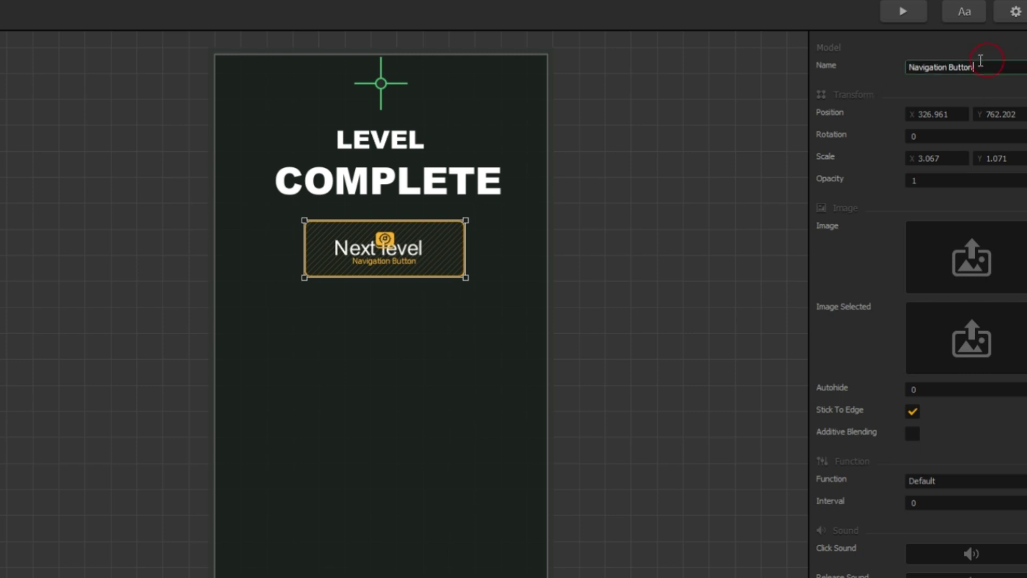
type("-")
triple_click(983, 64)
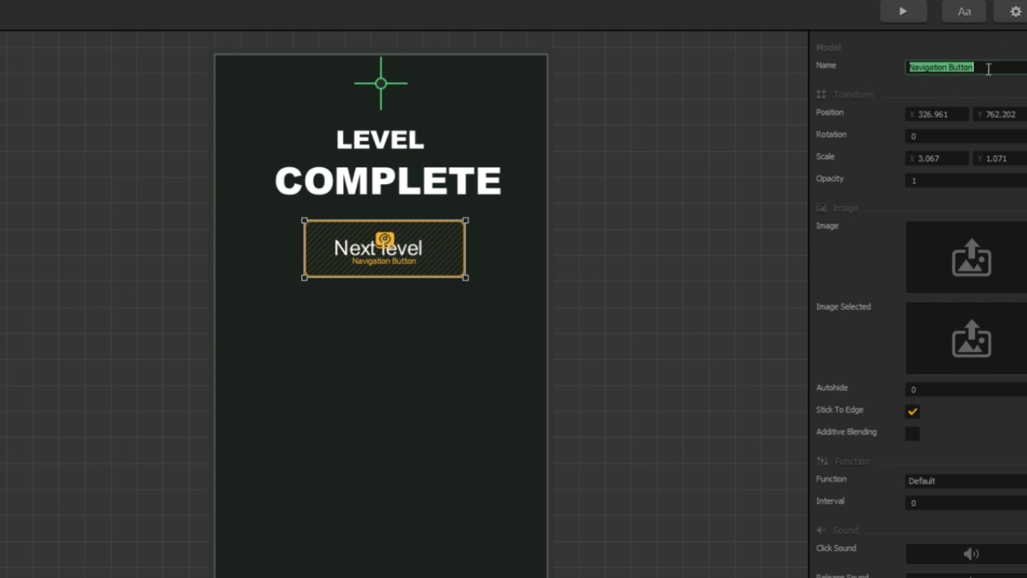
type("Next level")
left_click(728, 241)
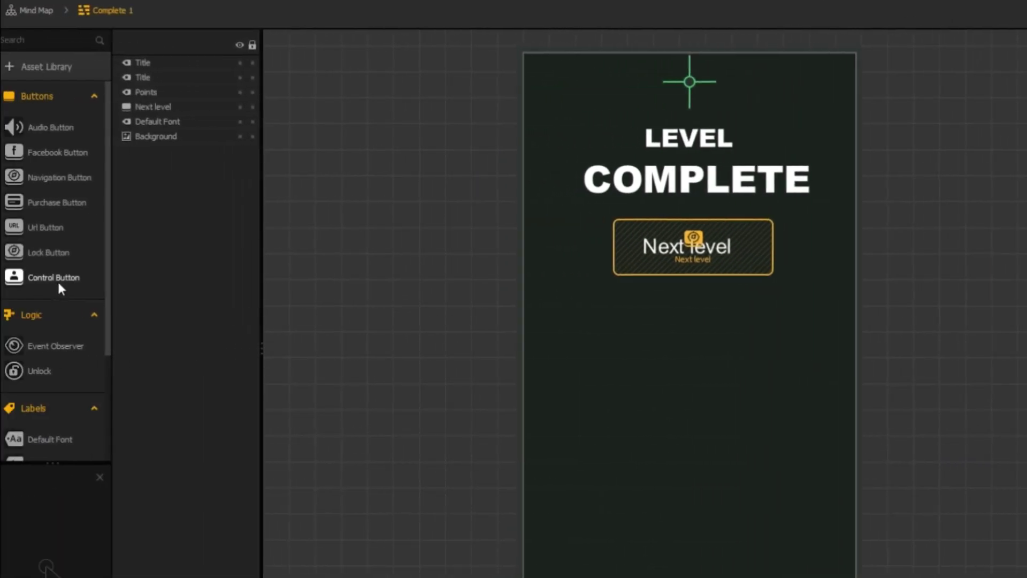
Add an enlarged control button below Next level, named and labelled 'Buy checkpoint'.
left_click_drag(58, 283, 351, 321)
mouse_move(667, 348)
left_mouse_down()
mouse_move(645, 345)
mouse_move(766, 377)
mouse_move(555, 373)
left_mouse_up()
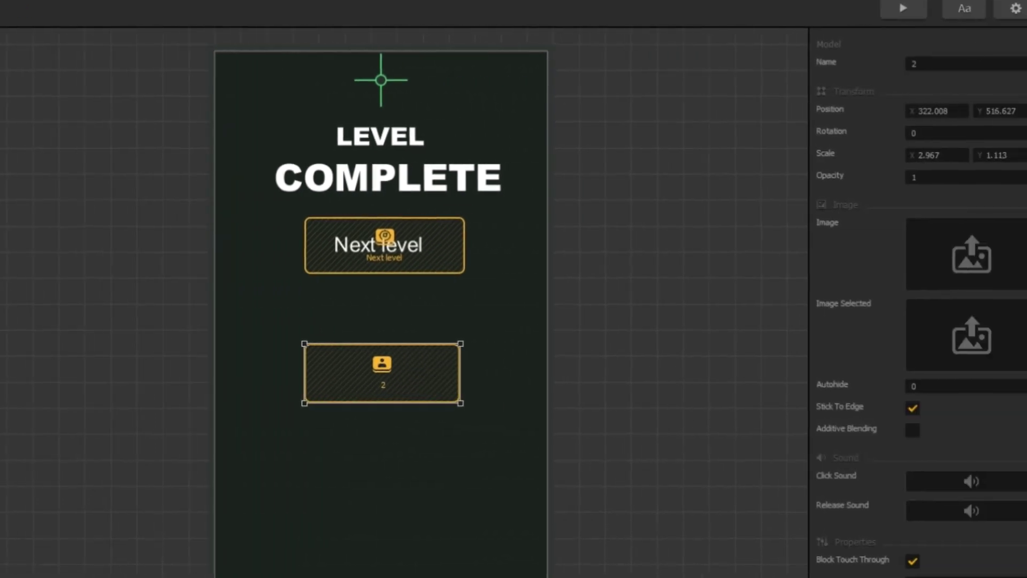
left_click(973, 64)
type("Bu")
type("y checkpoi")
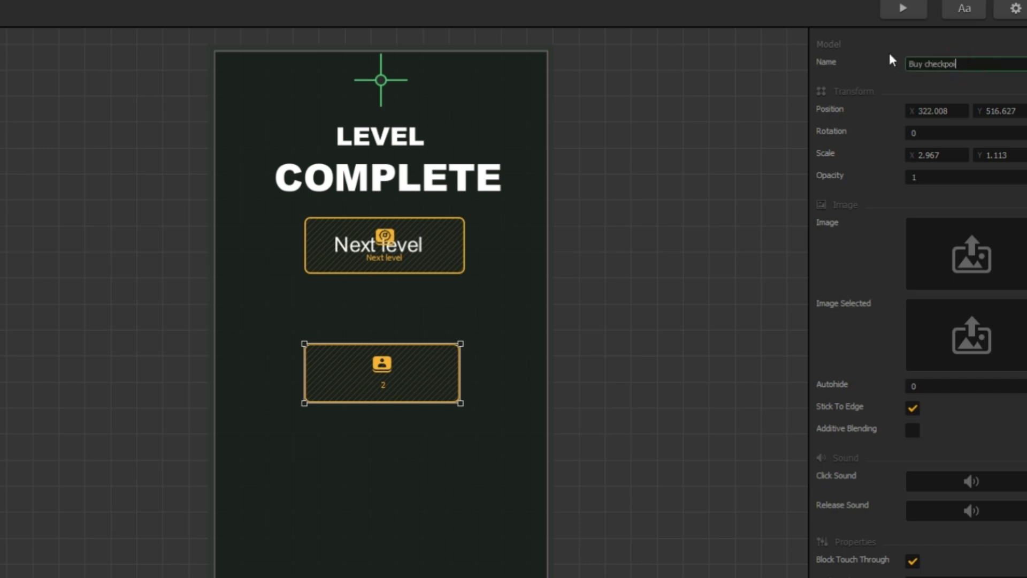
type("nt")
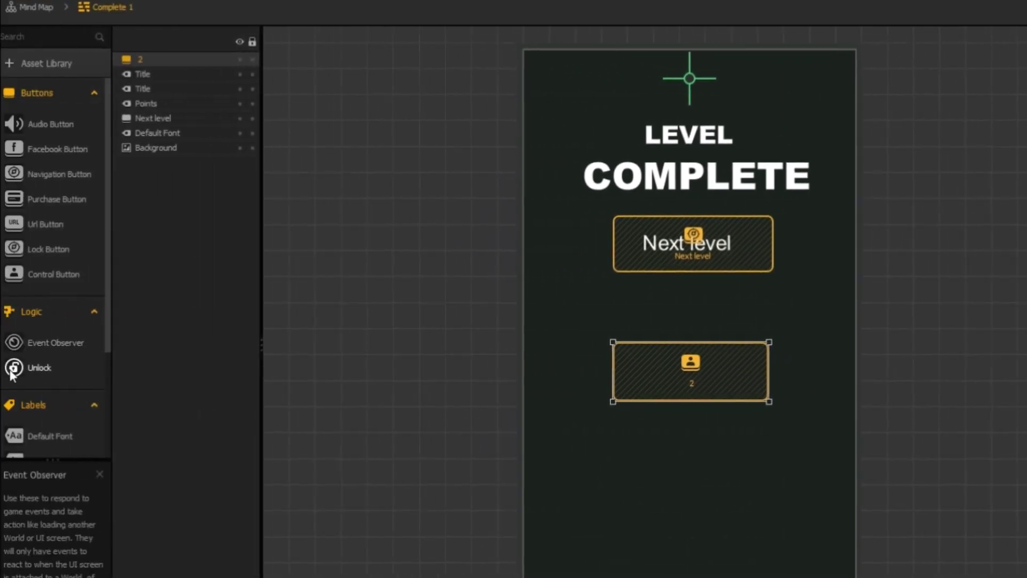
left_click_drag(62, 433, 637, 416)
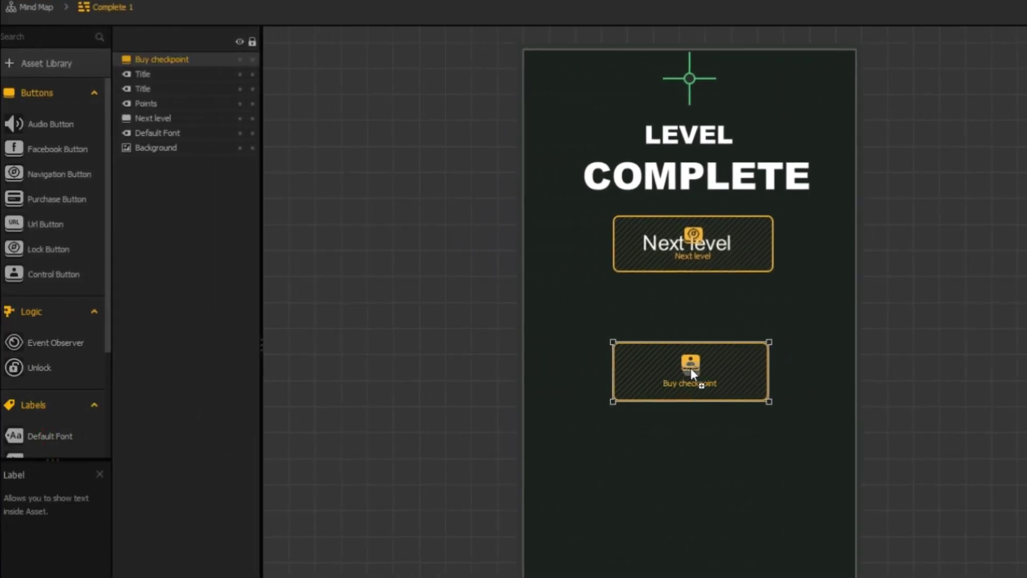
left_click_drag(691, 368, 690, 368)
type("Buy checkpoint")
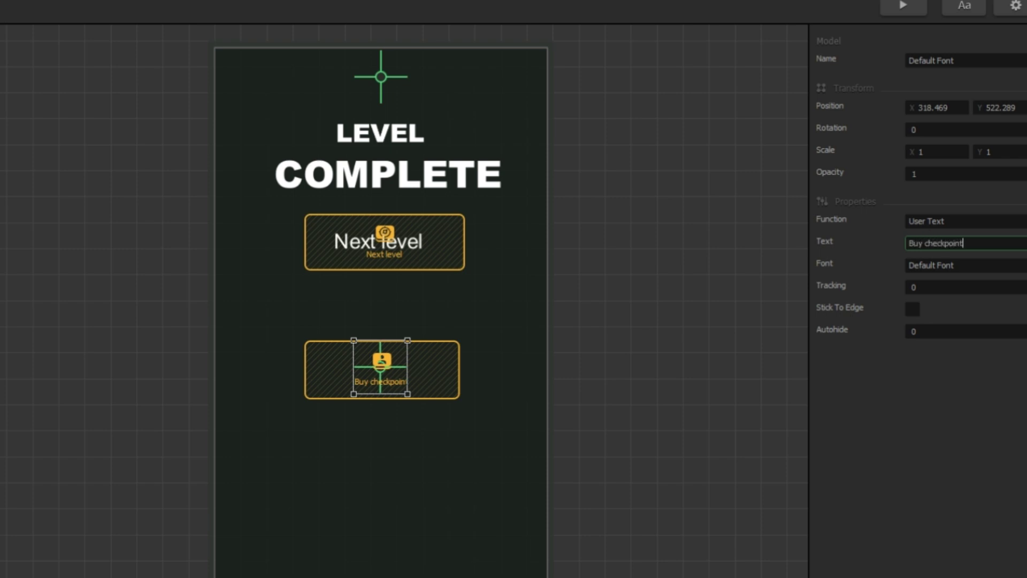
key("Return")
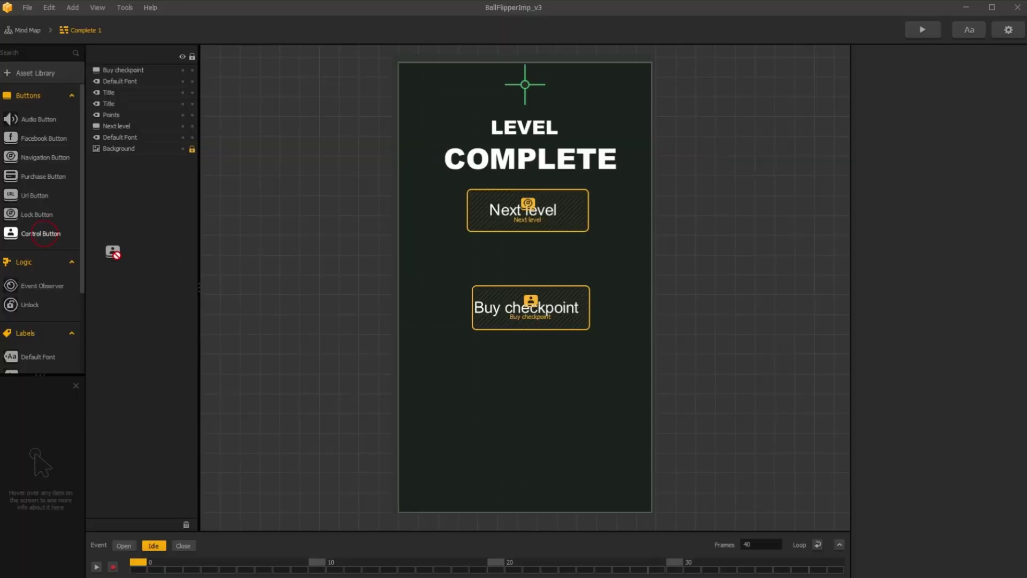
Add a 'Reward video' control button below Buy checkpoint with a 'Watch Ad' text label.
mouse_move(40, 234)
left_mouse_down()
mouse_move(504, 383)
mouse_move(592, 397)
left_mouse_up()
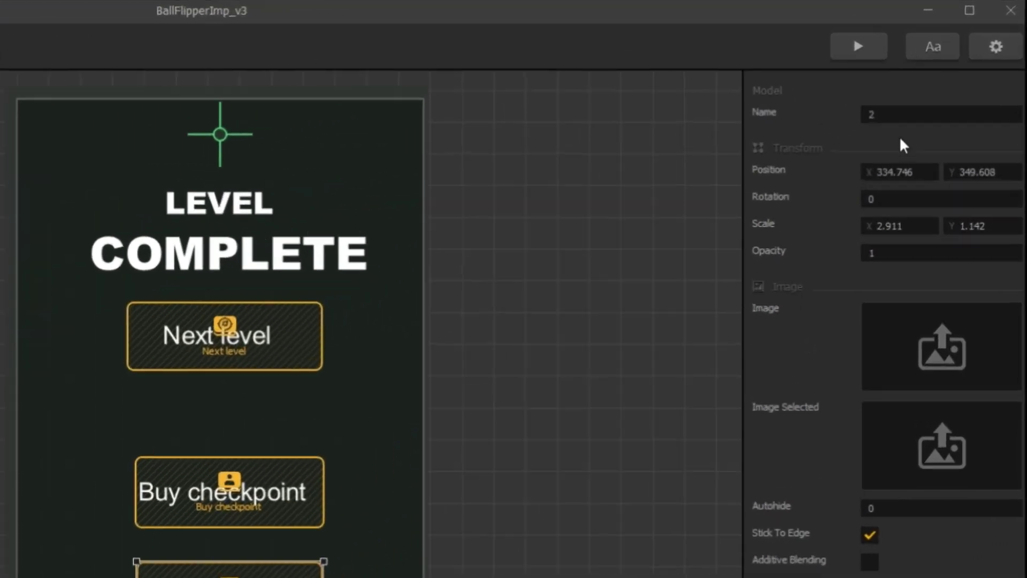
double_click(943, 75)
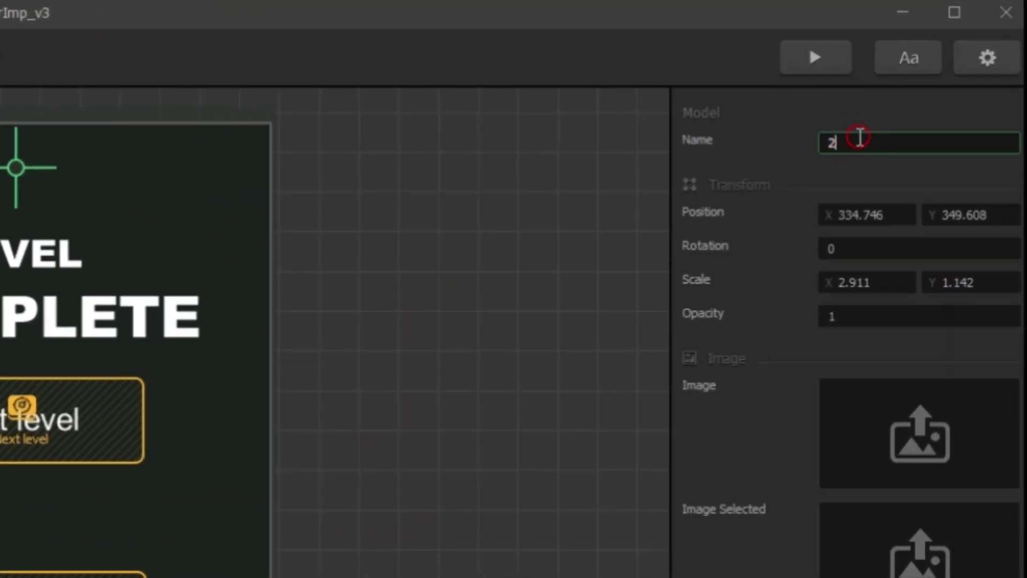
type("Re")
type("ward vi")
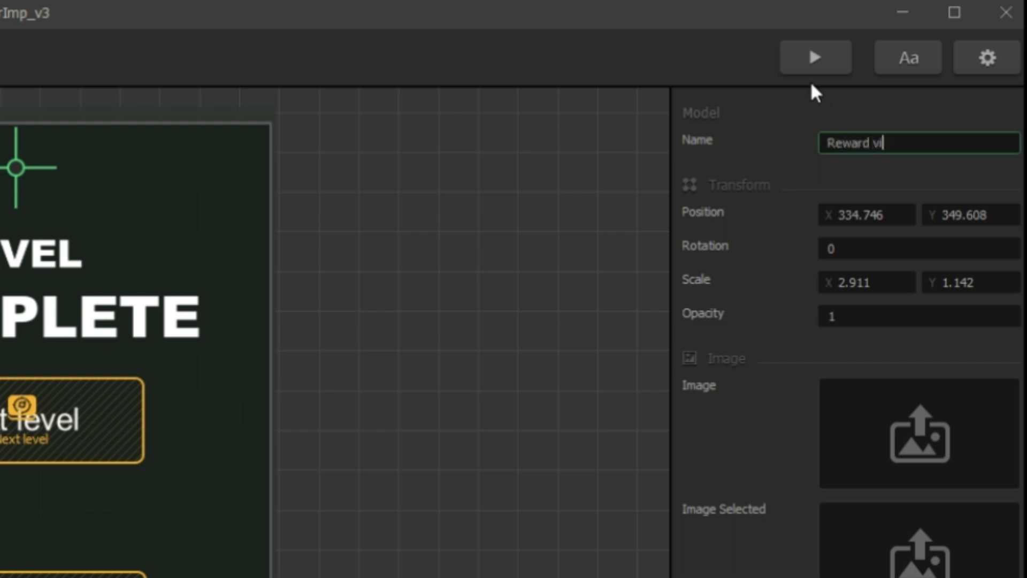
type("deo")
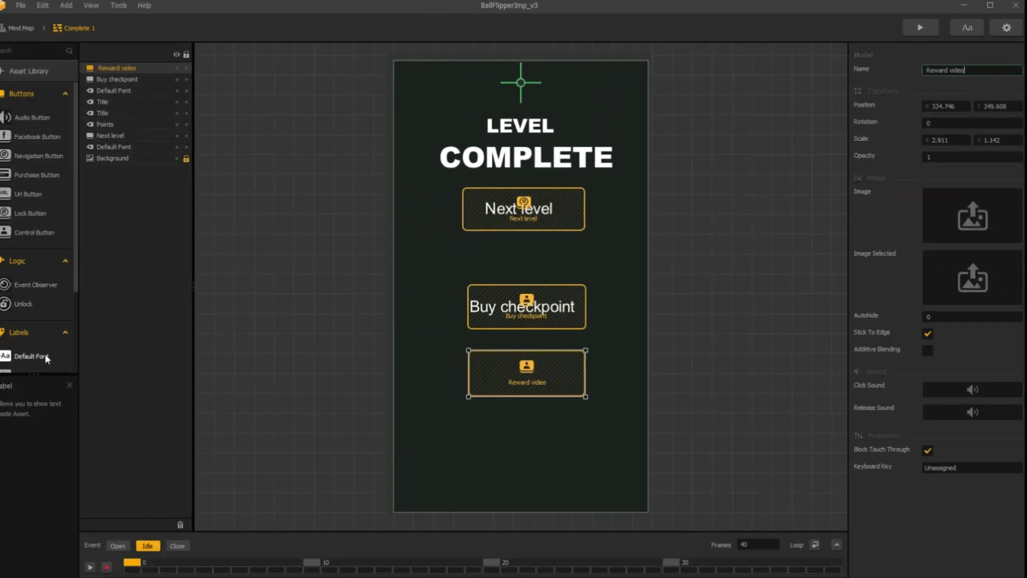
left_click_drag(46, 355, 519, 374)
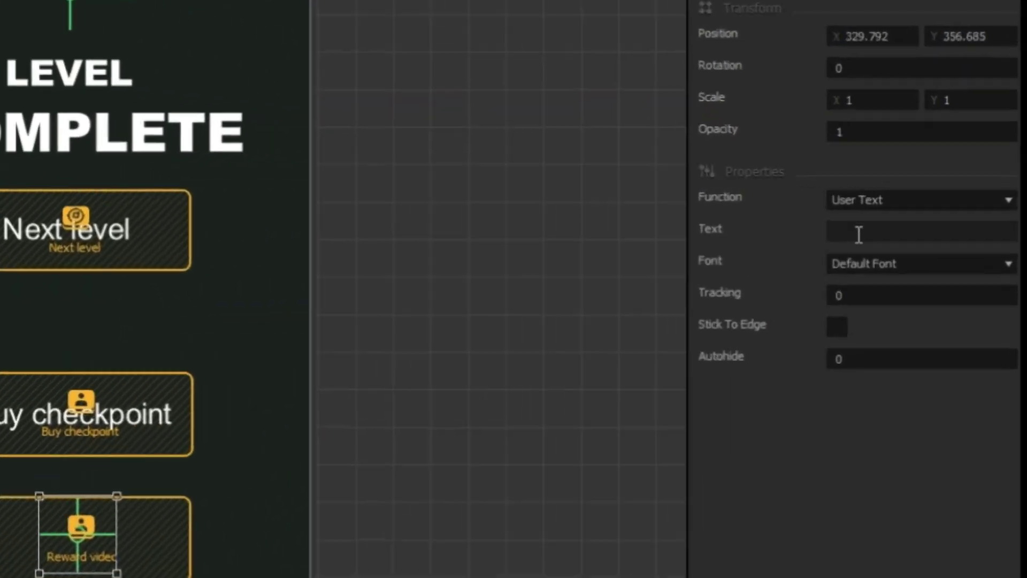
left_click(857, 233)
type("Wat")
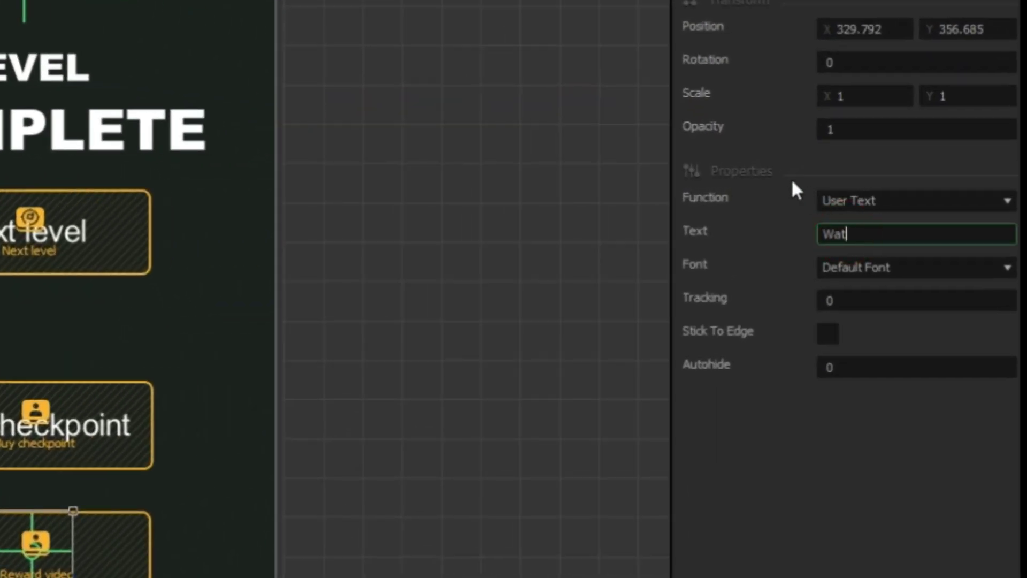
type("ch Ad")
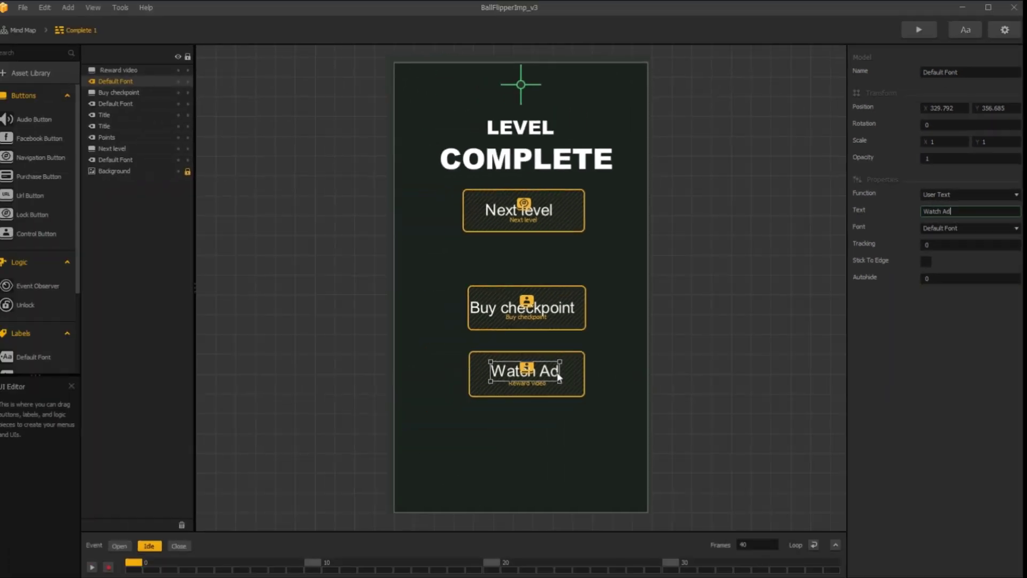
left_click(549, 374)
left_click_drag(549, 374, 551, 377)
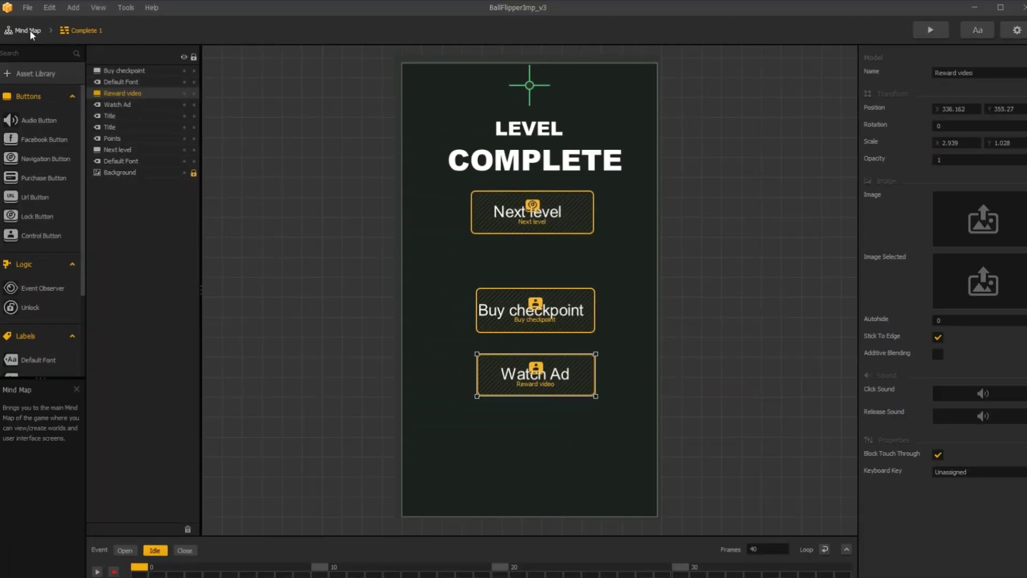
Wire lvl 2 into Complete 1's Load input and name the copied screen Complete 2.
left_click(29, 30)
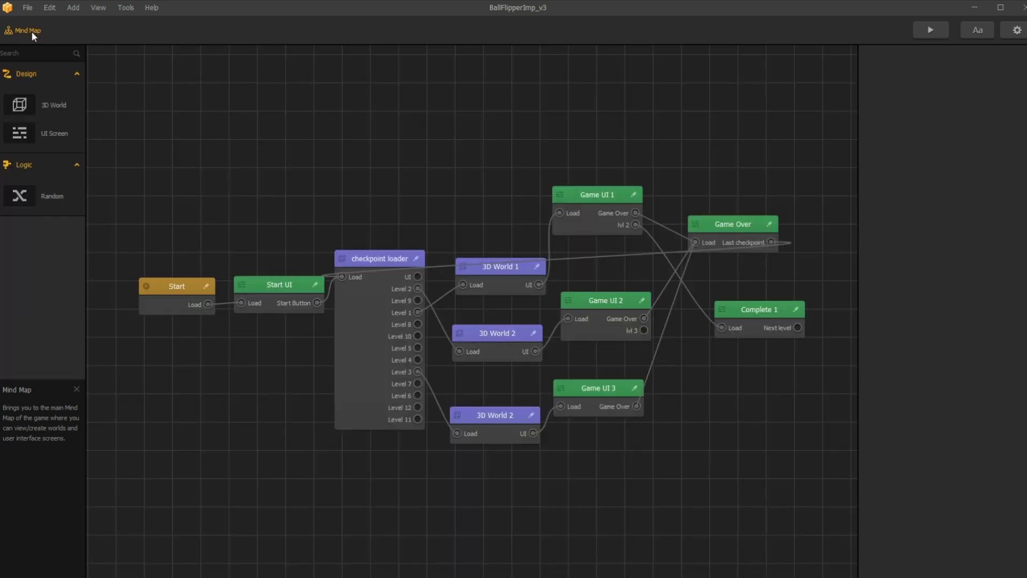
left_click(757, 310)
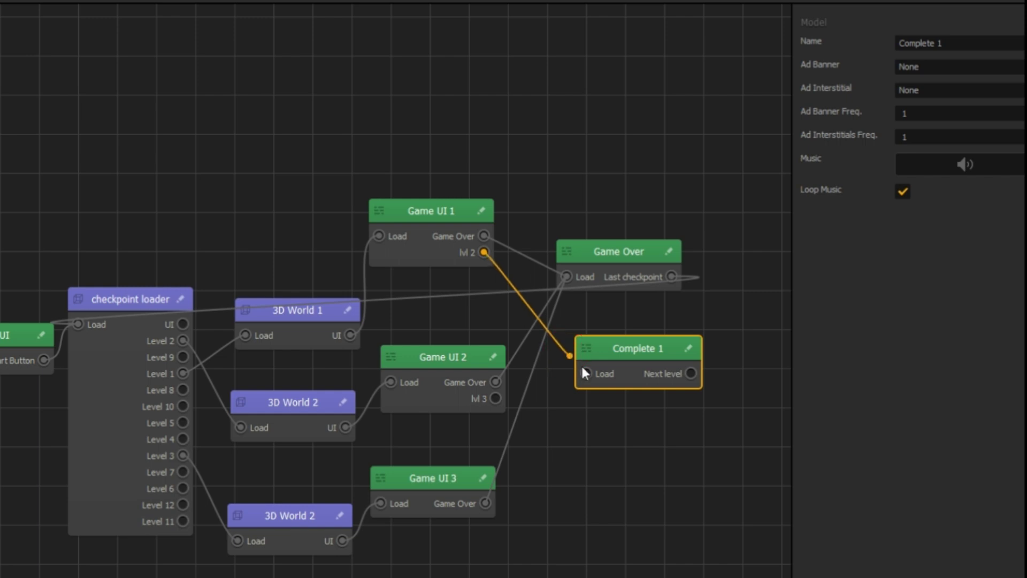
left_click_drag(564, 352, 622, 422)
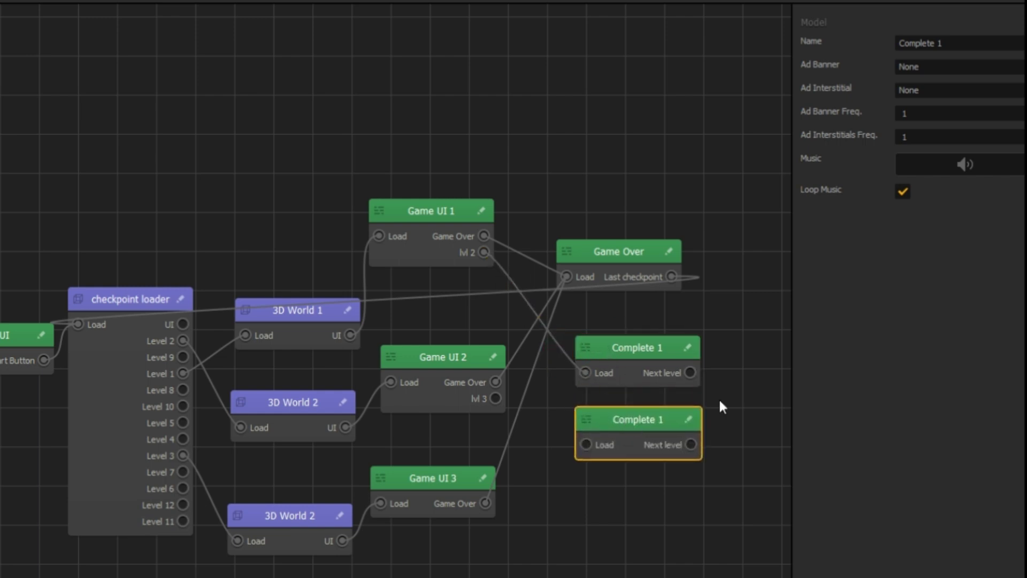
left_click(989, 50)
type("2")
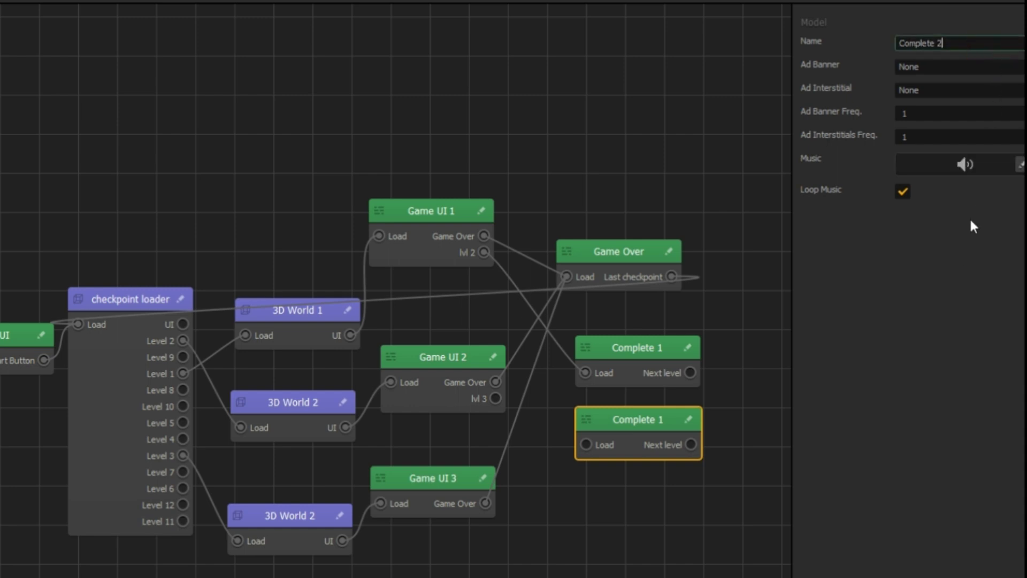
left_click(825, 377)
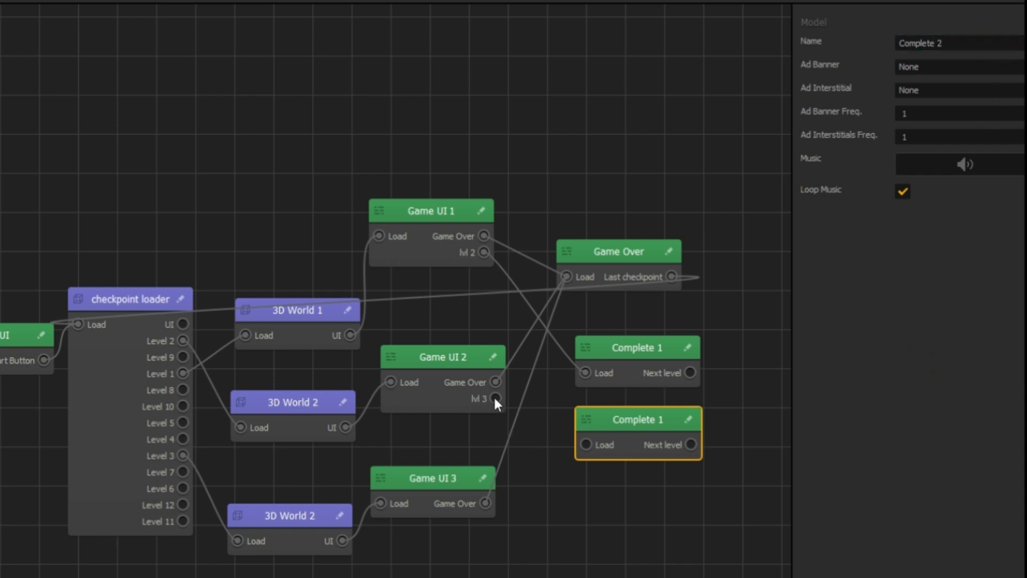
Connect lvl 3 to Complete 2, and both Next level outputs to the 3D World 2 nodes.
left_click_drag(494, 398, 586, 445)
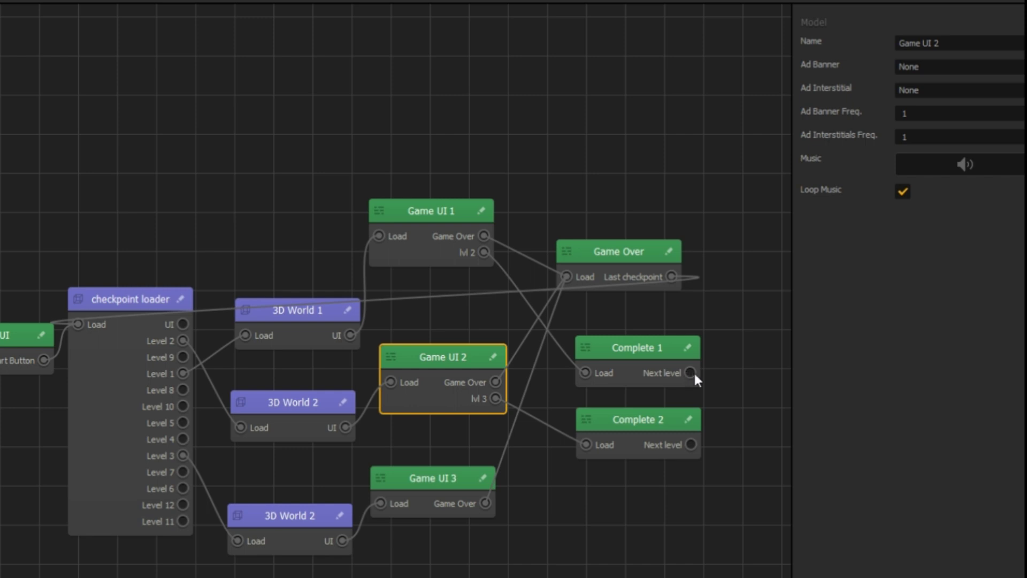
left_click_drag(692, 373, 239, 429)
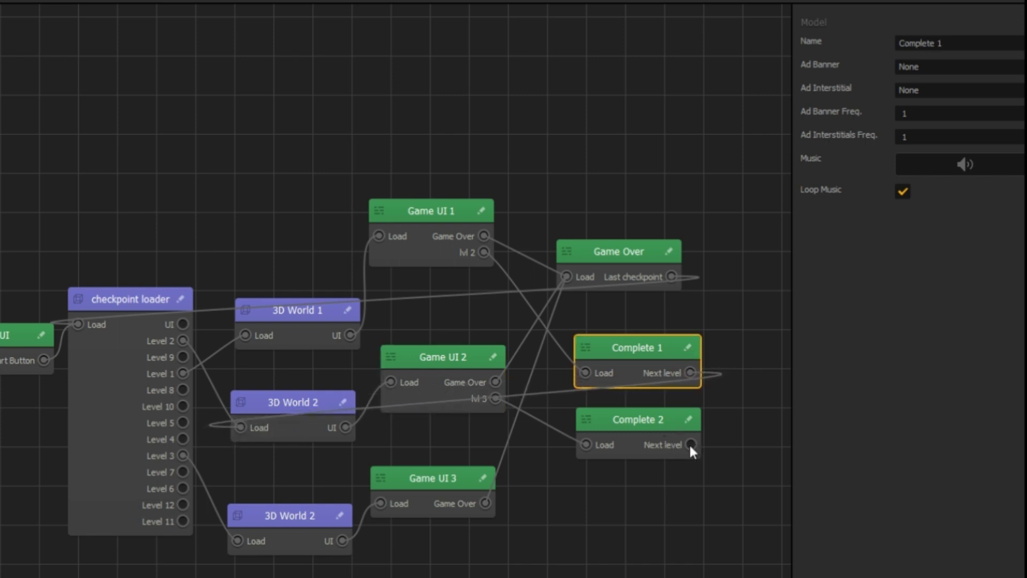
left_click_drag(691, 445, 238, 540)
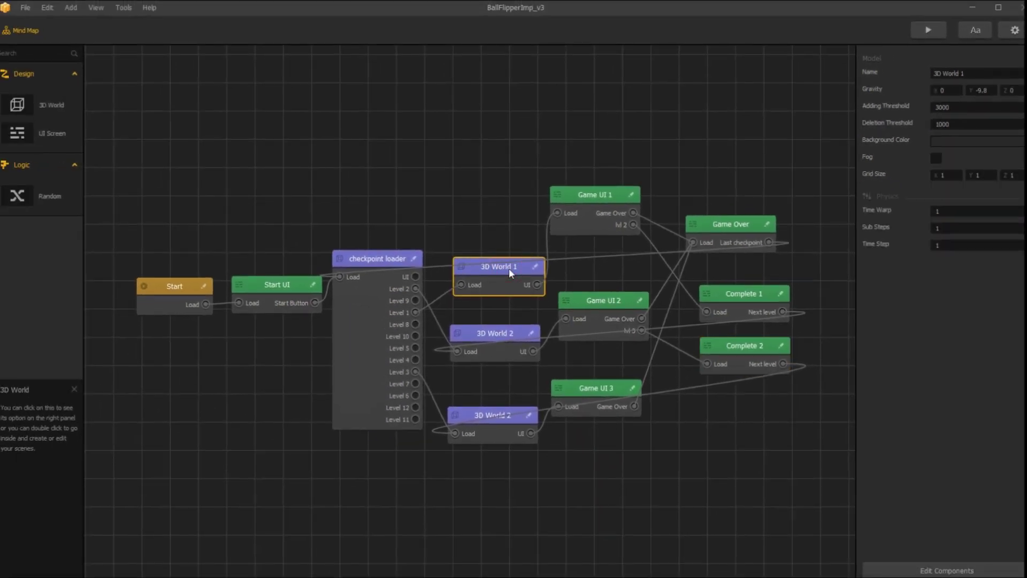
Place CurrentLevel under 3D World 1's root and a BuyCheckpoint raised above the ground.
double_click(509, 271)
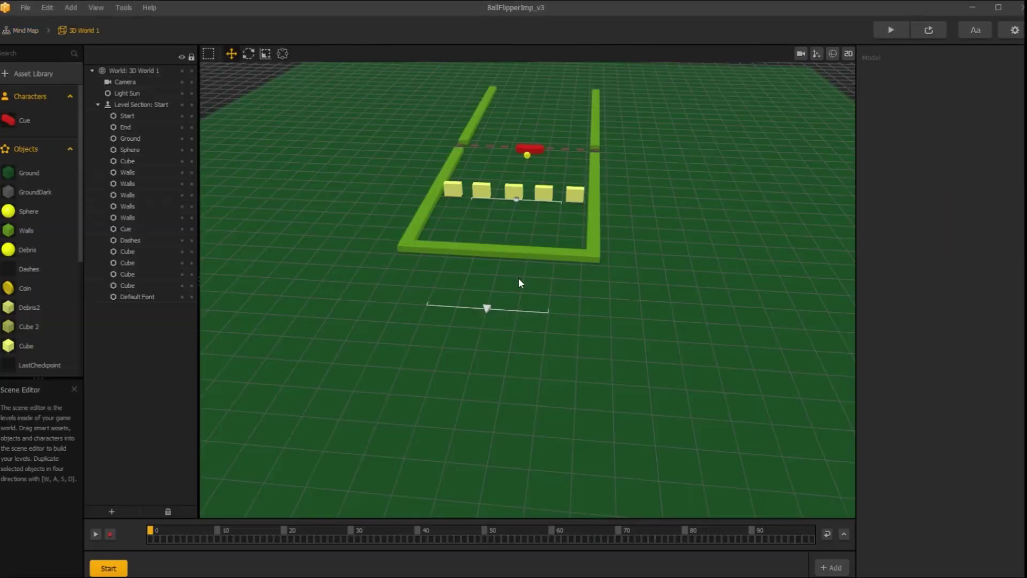
scroll(32, 289, "down", 3)
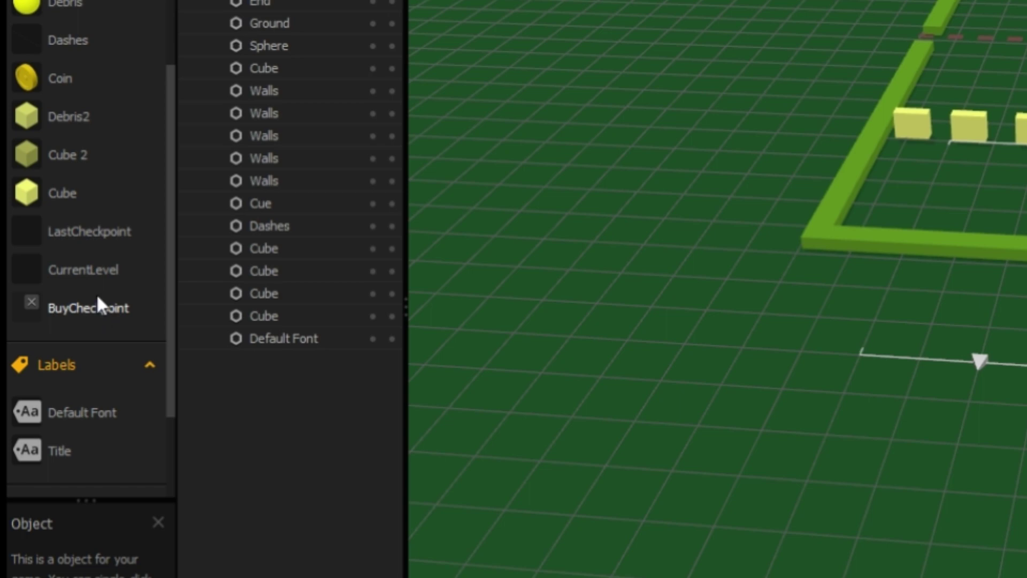
mouse_move(96, 274)
left_mouse_down()
mouse_move(508, 149)
mouse_move(562, 113)
left_mouse_up()
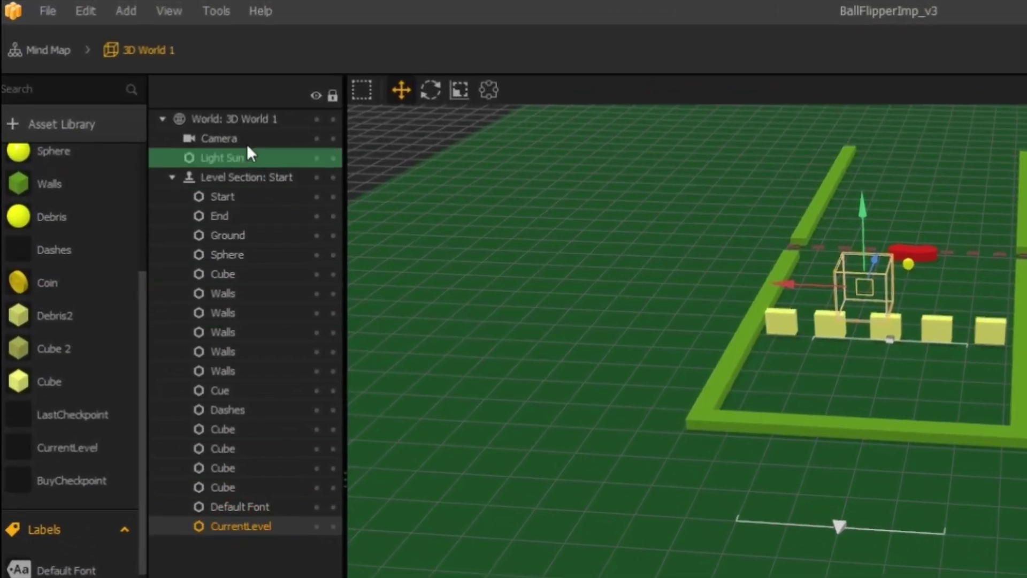
left_click_drag(241, 113, 241, 118)
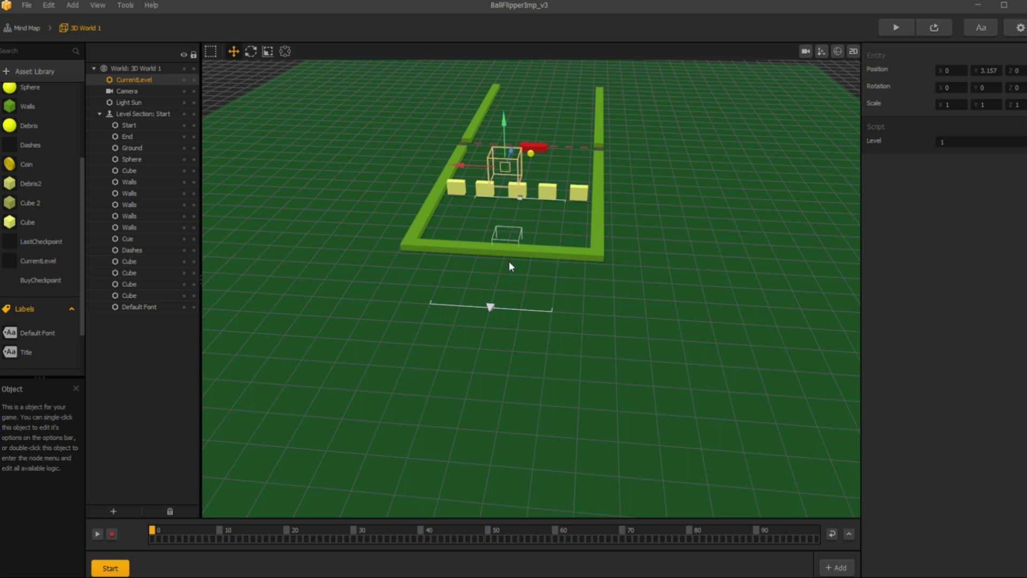
left_click(507, 234)
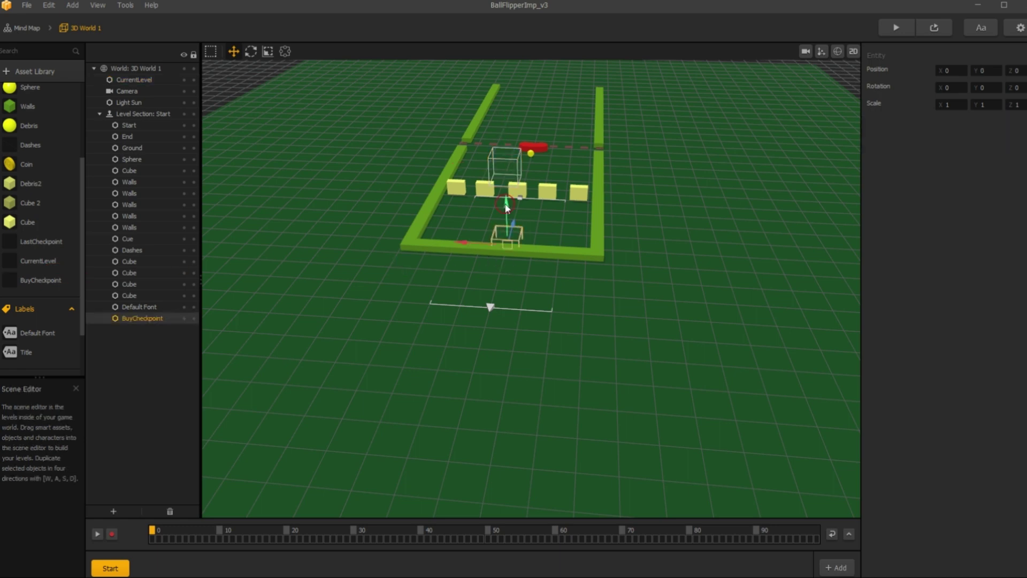
left_click_drag(506, 207, 512, 126)
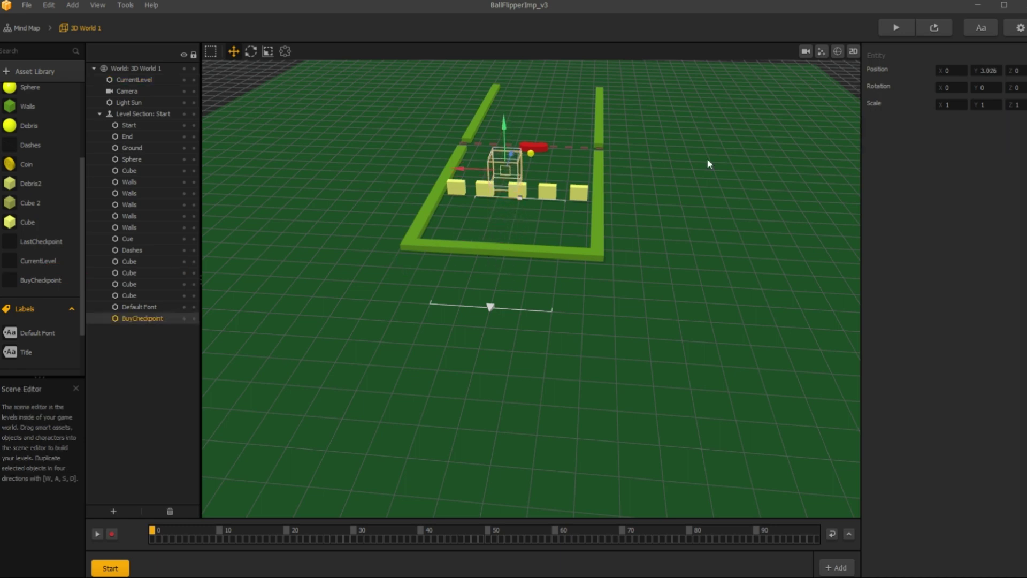
double_click(54, 279)
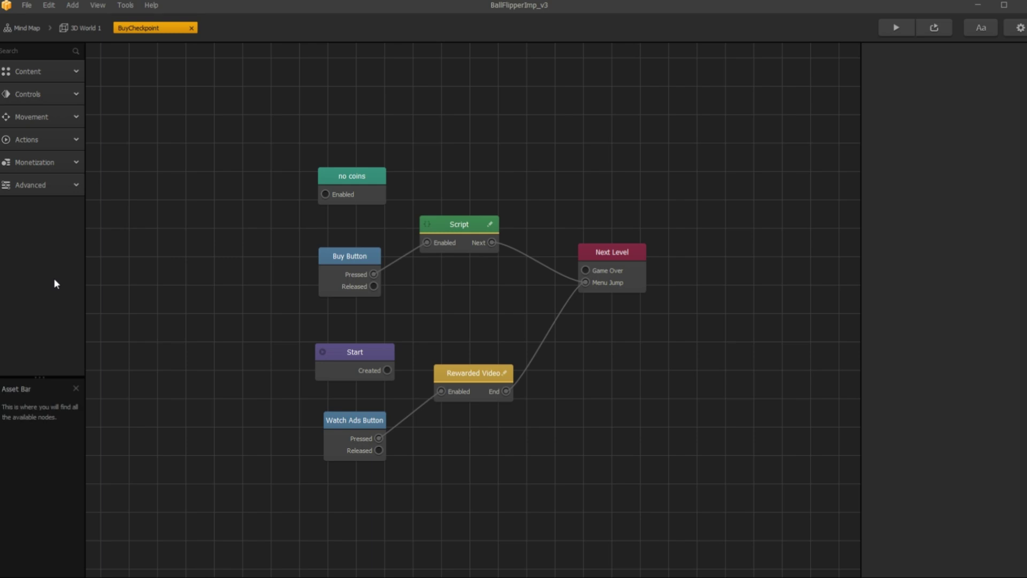
left_click(360, 180)
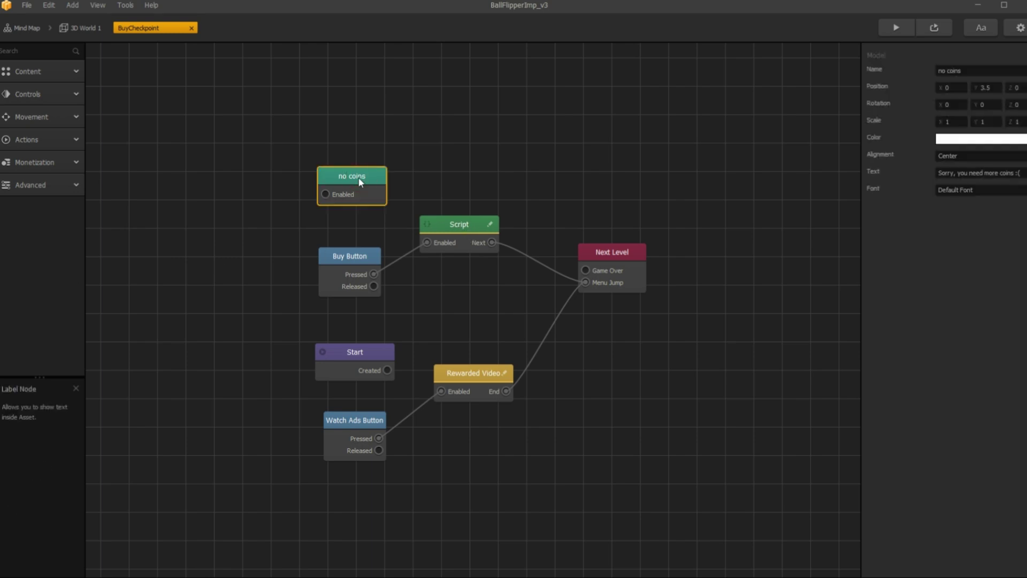
left_click(460, 228)
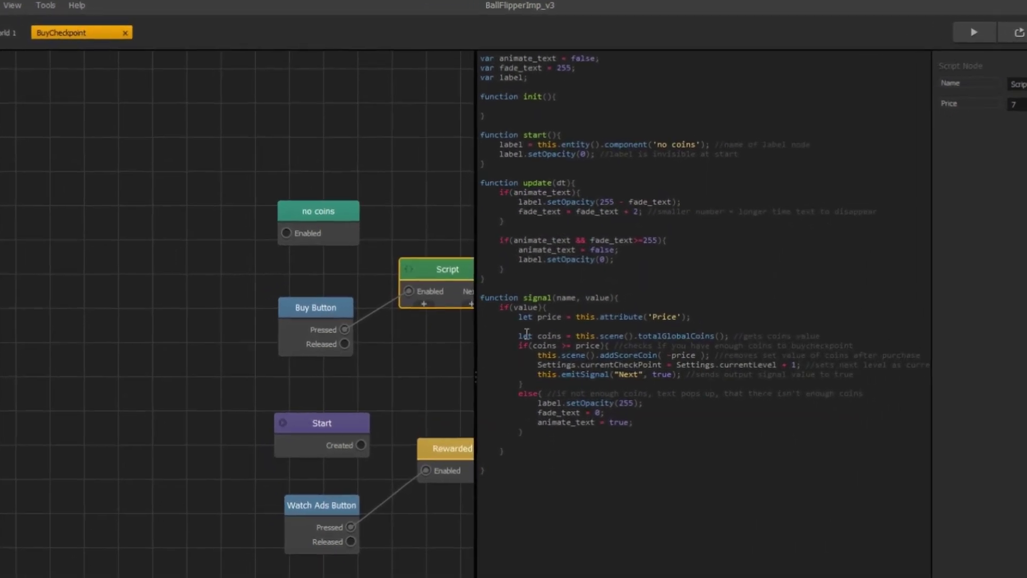
left_click_drag(467, 434, 263, 433)
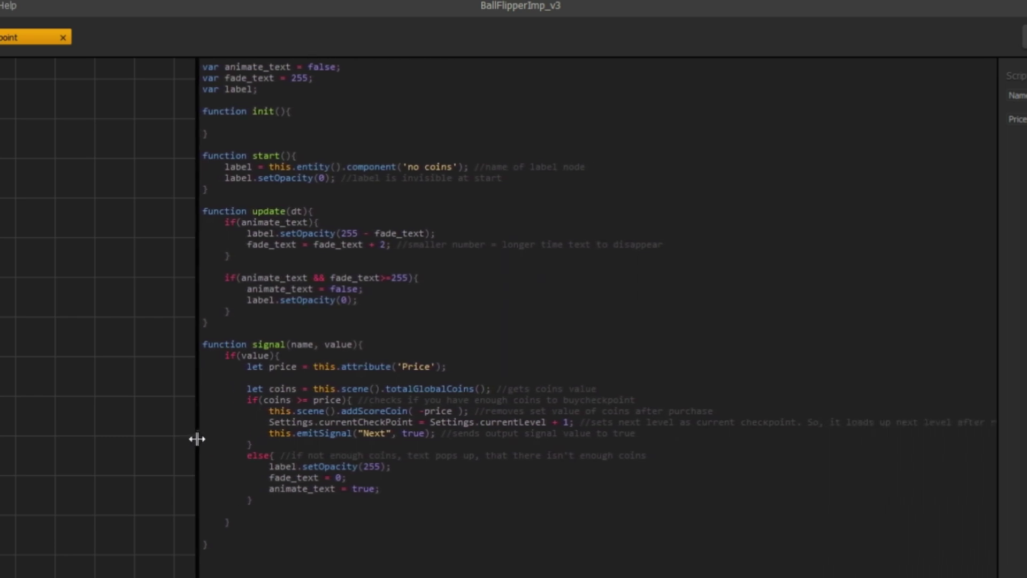
left_click_drag(263, 434, 81, 436)
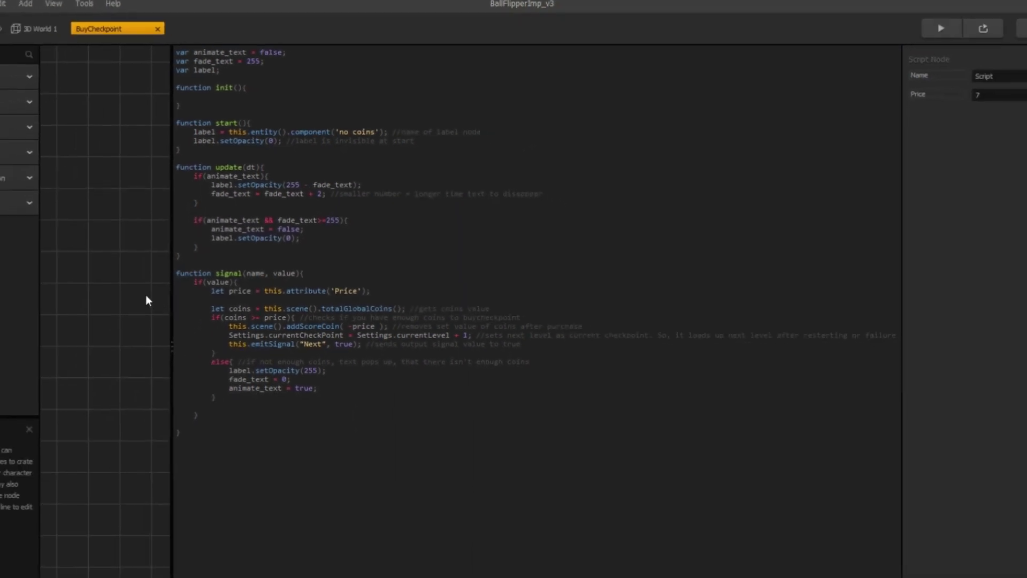
Assign UI button Buy checkpoint to Buy Button and Reward video to Watch Ads Button.
left_click(353, 256)
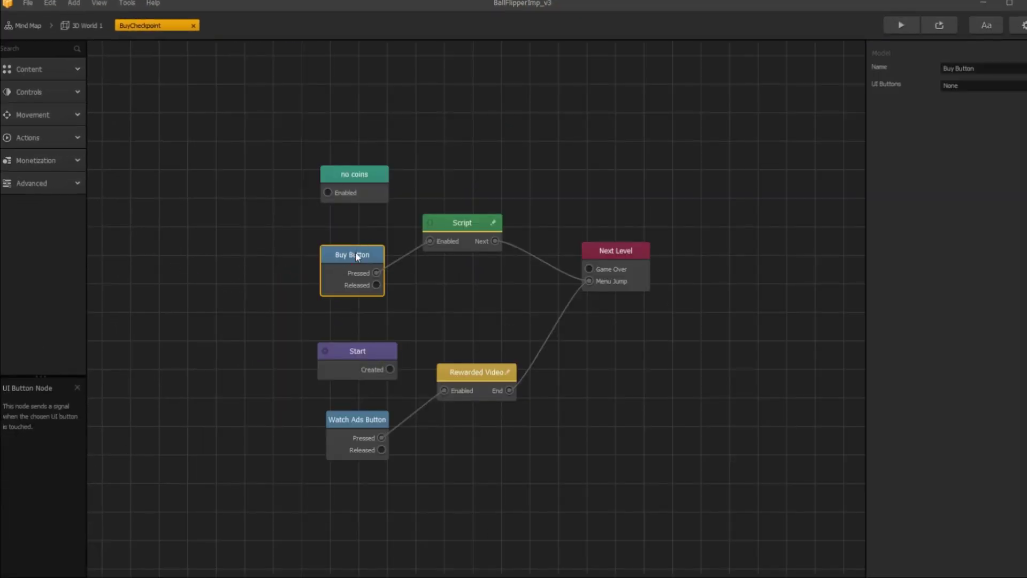
left_click(941, 170)
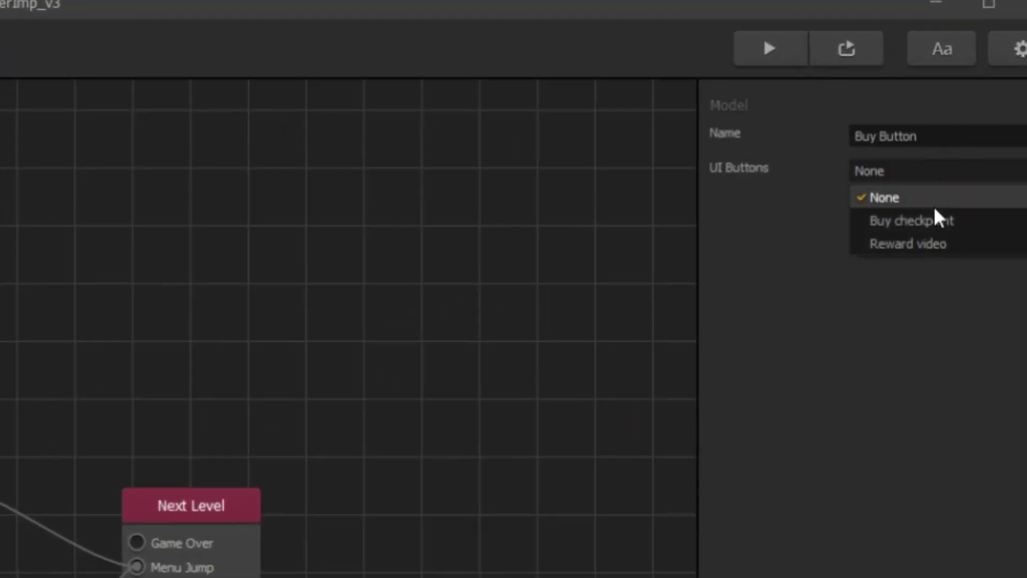
left_click(931, 228)
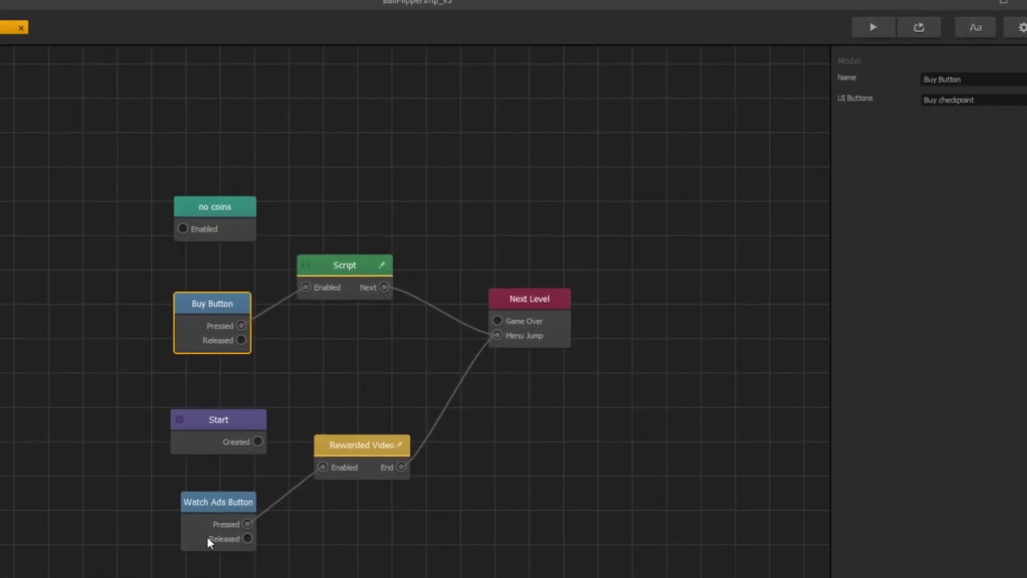
left_click(228, 504)
left_click(907, 167)
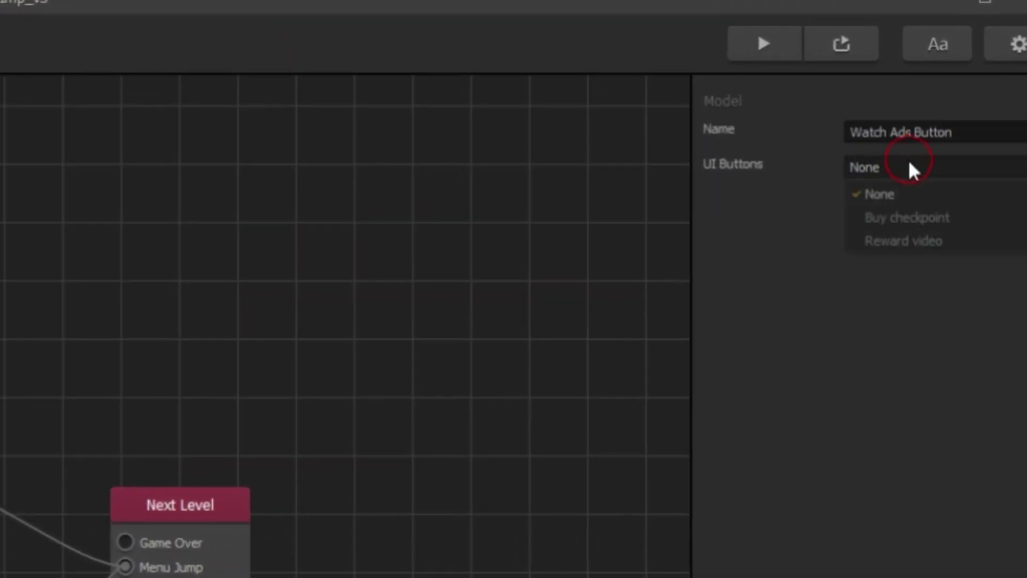
left_click(921, 240)
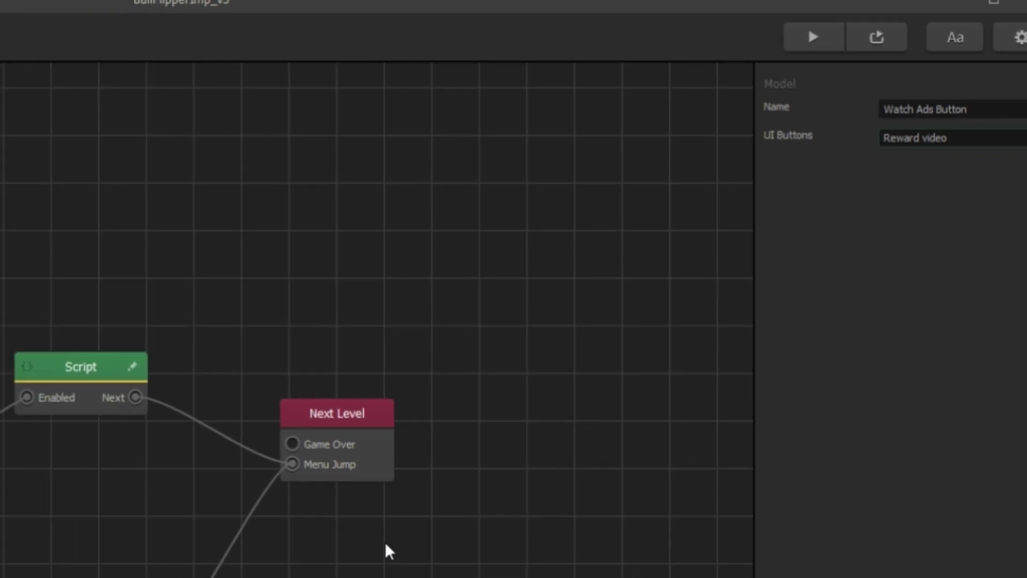
Make the Rewarded Video script set Settings.currentCheckPoint to Settings.currentLevel + 1.
left_click(443, 406)
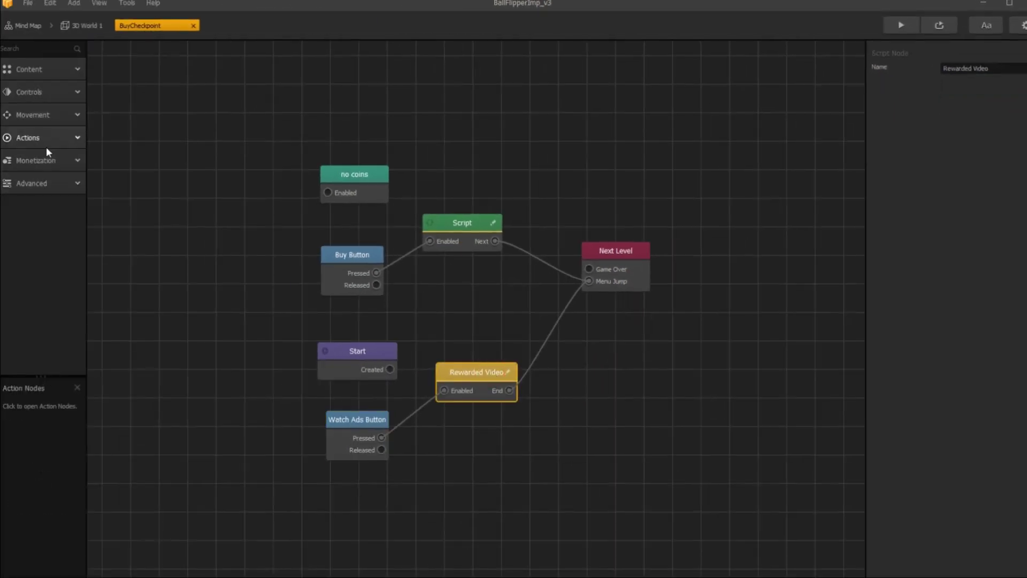
left_click(50, 161)
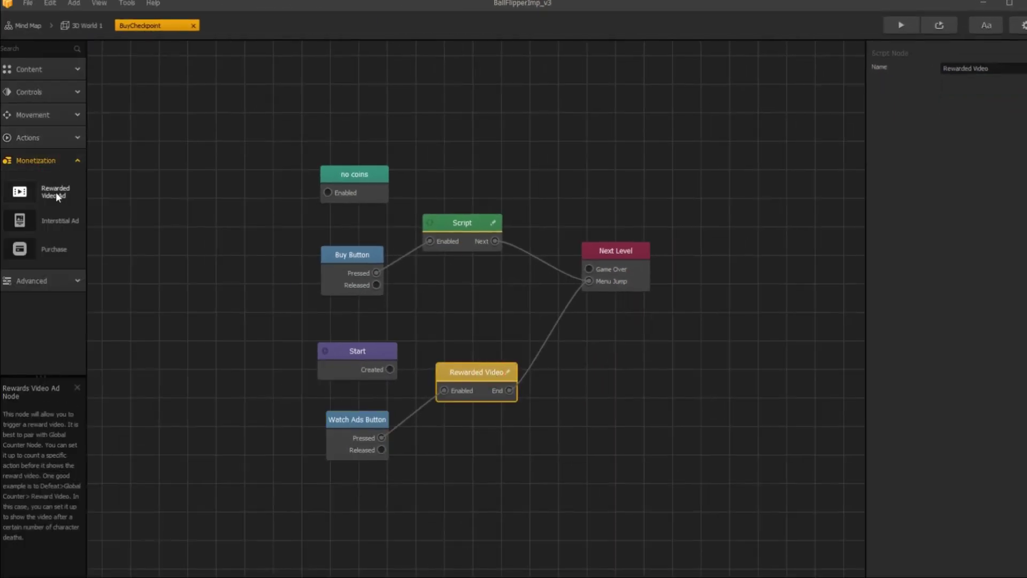
mouse_move(57, 196)
left_mouse_down()
mouse_move(437, 300)
mouse_move(459, 319)
left_mouse_up()
left_click(512, 319)
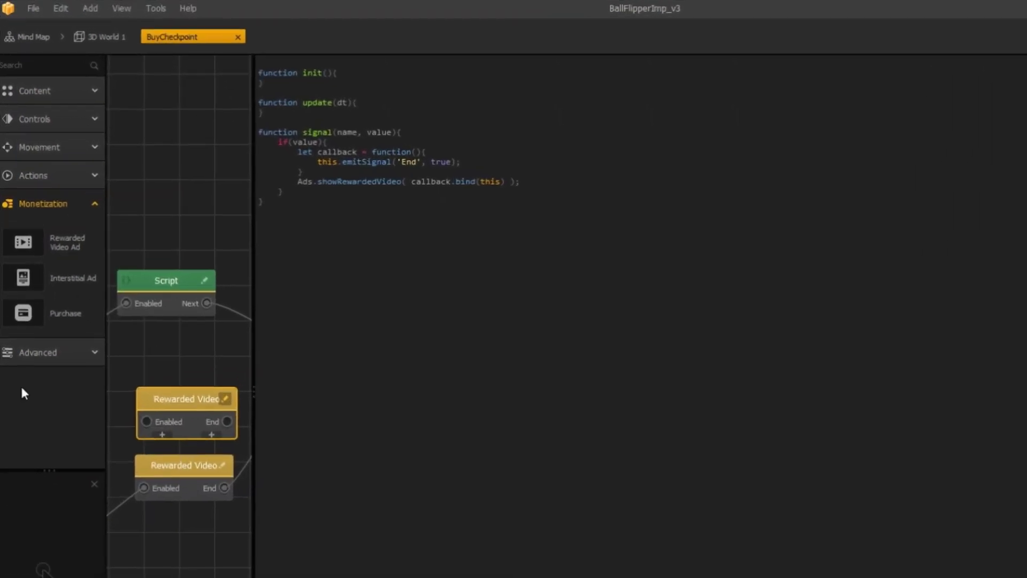
left_click_drag(275, 422, 670, 401)
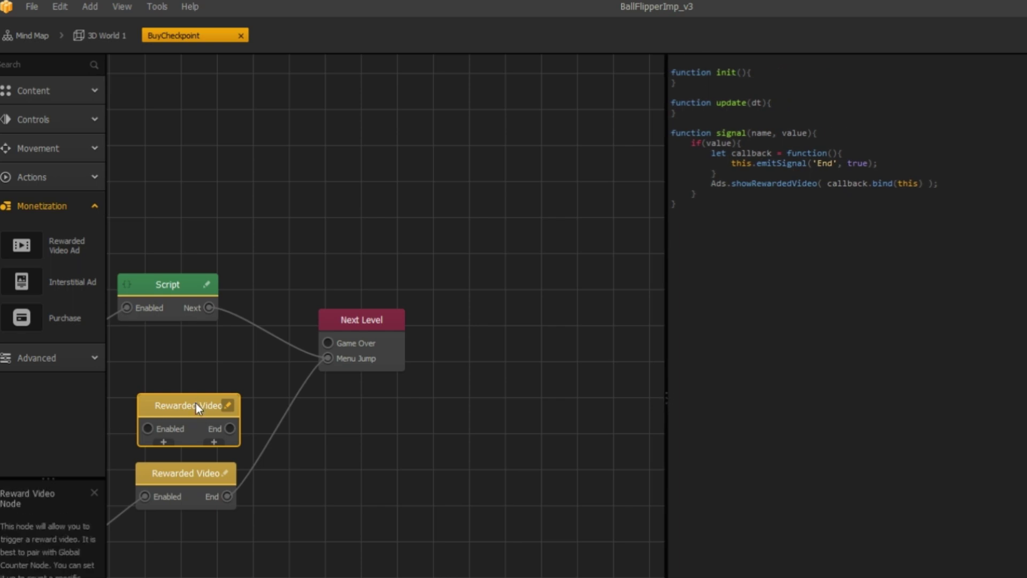
left_click(183, 475)
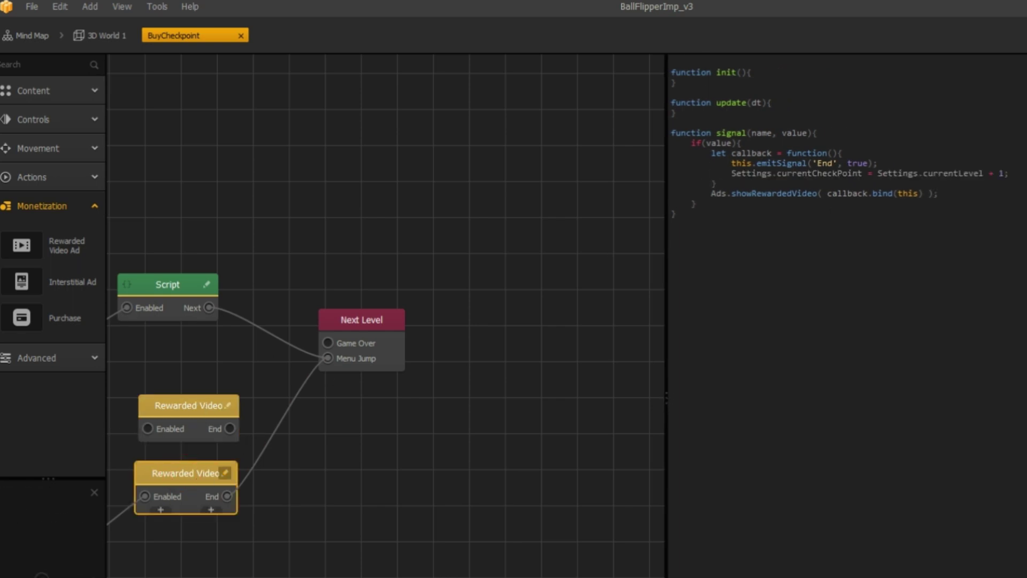
left_click_drag(1013, 173, 672, 171)
left_click(749, 170)
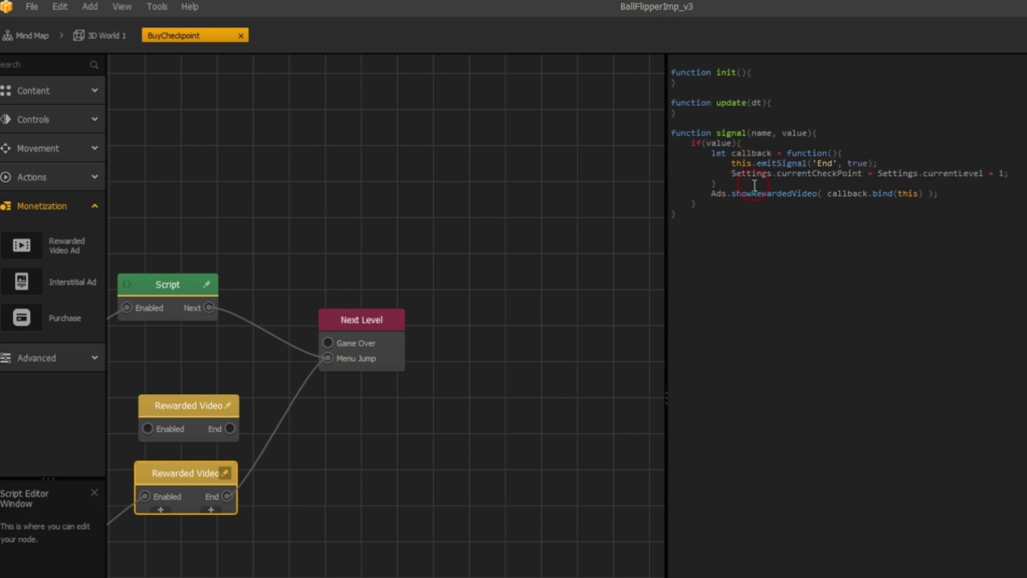
left_click(215, 414)
Delete the extra Rewarded Video node and open 3D World 2 from the mind map.
key("Delete")
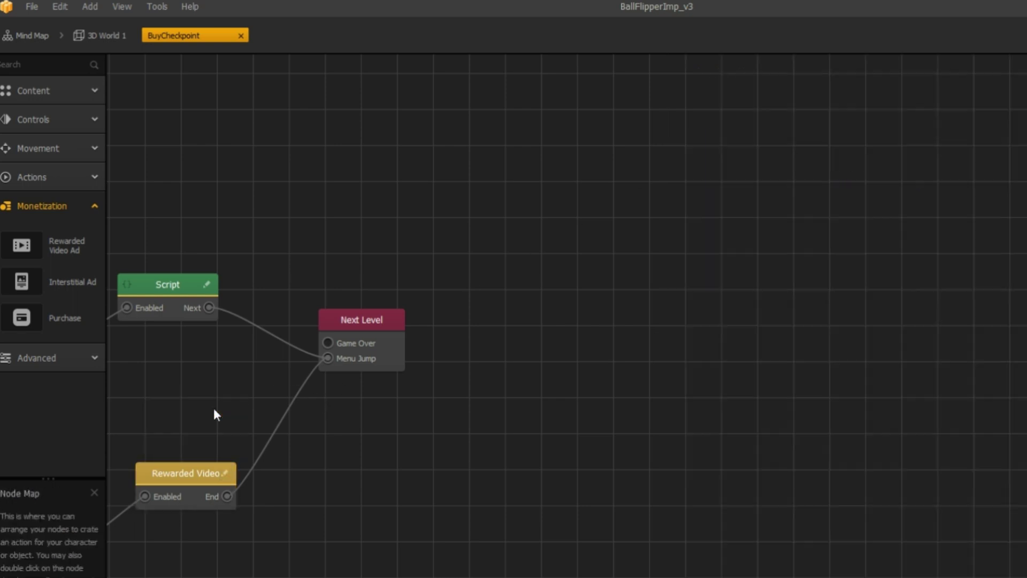
left_click(102, 37)
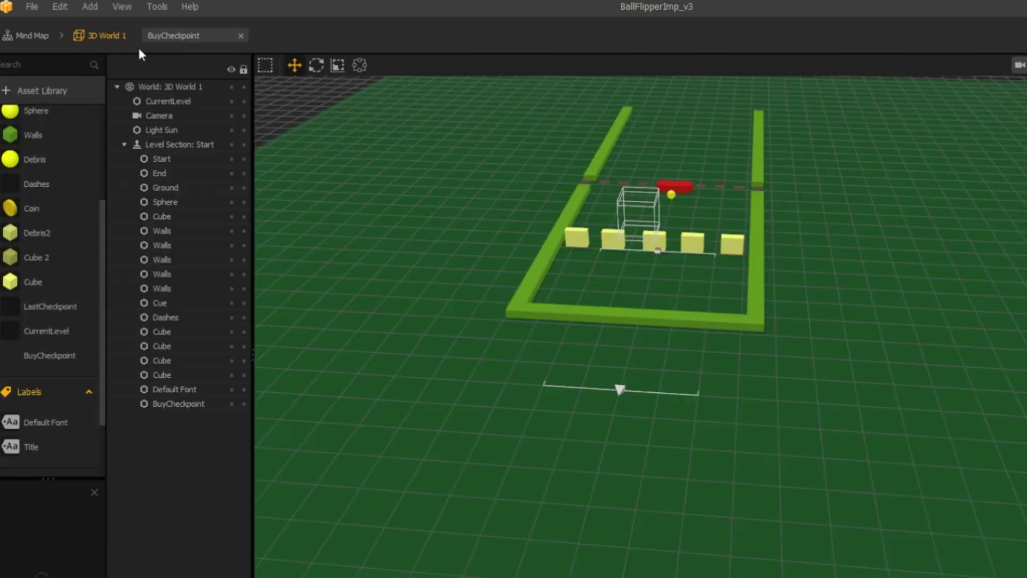
left_click(37, 36)
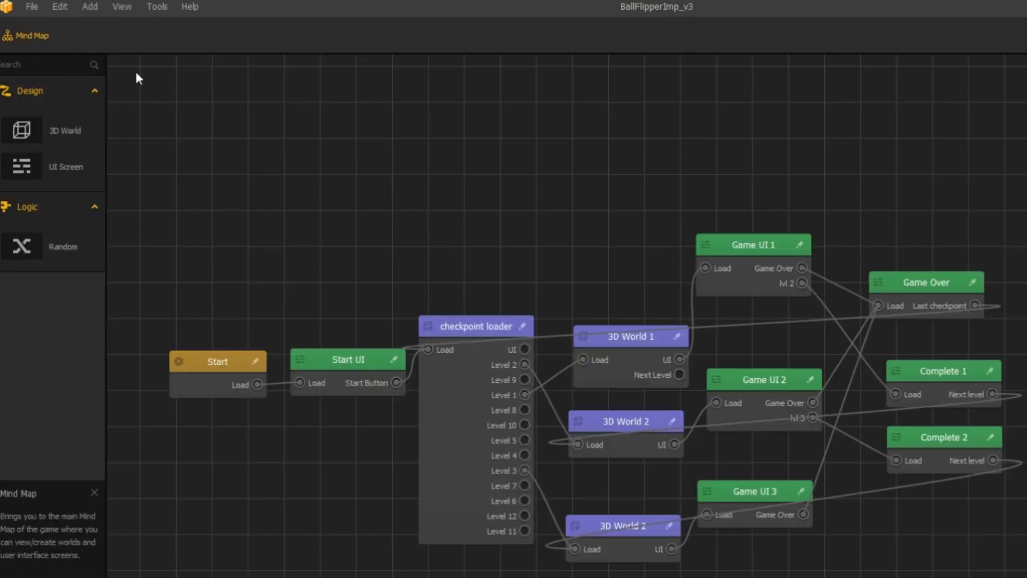
double_click(612, 421)
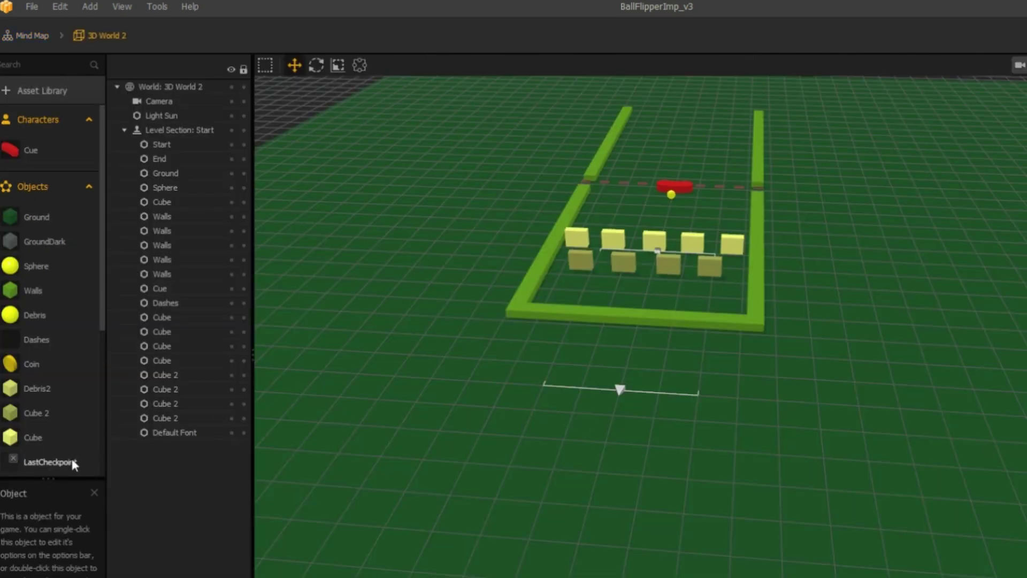
scroll(68, 426, "down", 2)
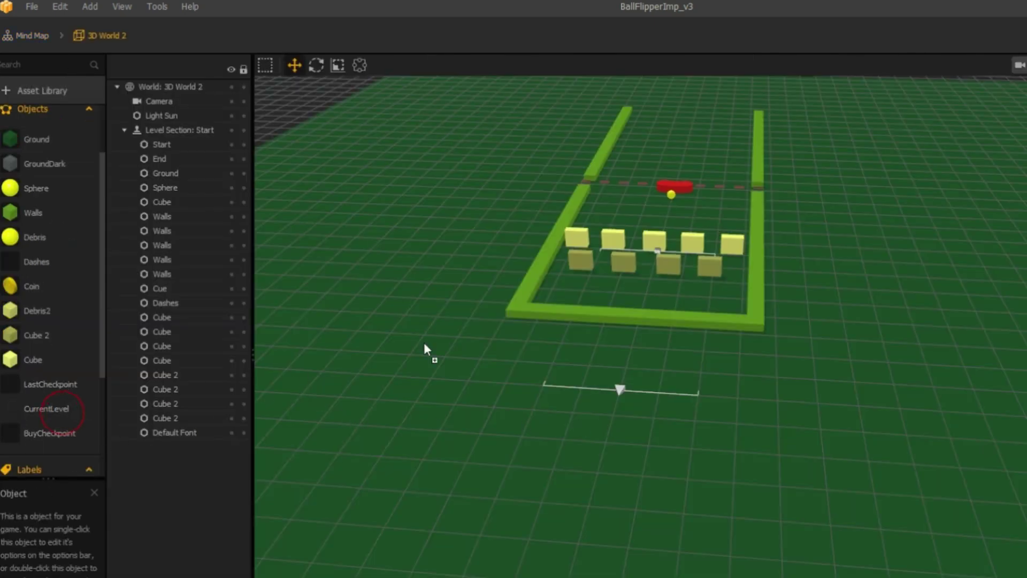
Add a CurrentLevel object with Level 2 at the top, plus a raised BuyCheckpoint object.
left_click_drag(63, 414, 702, 325)
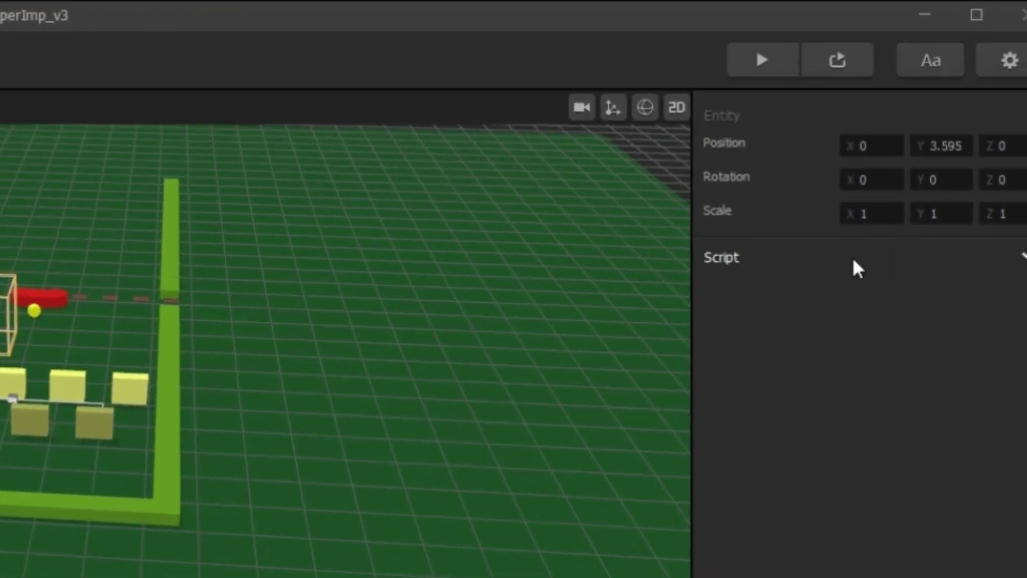
left_click(906, 263)
left_click(881, 287)
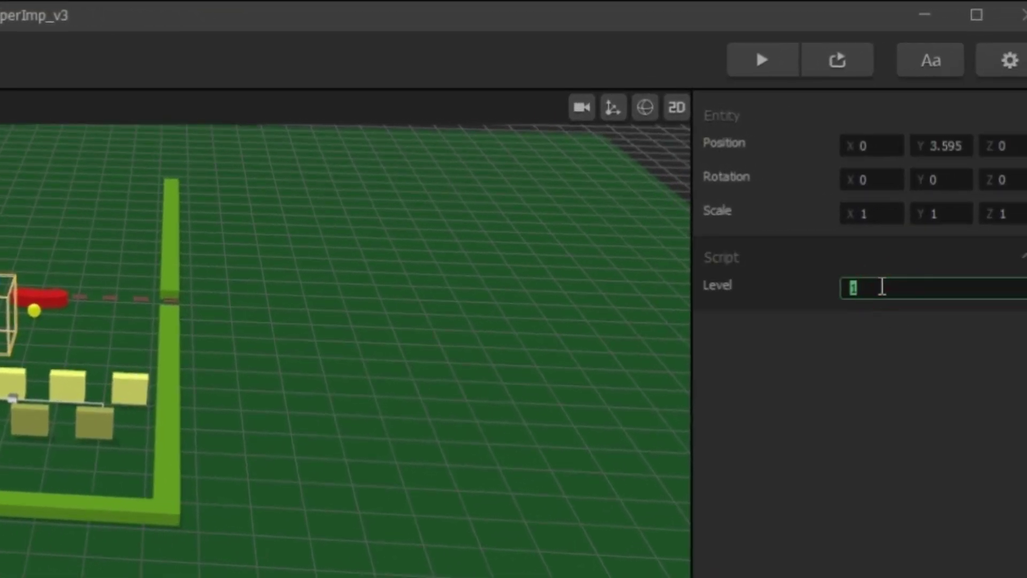
type("2")
left_click(877, 448)
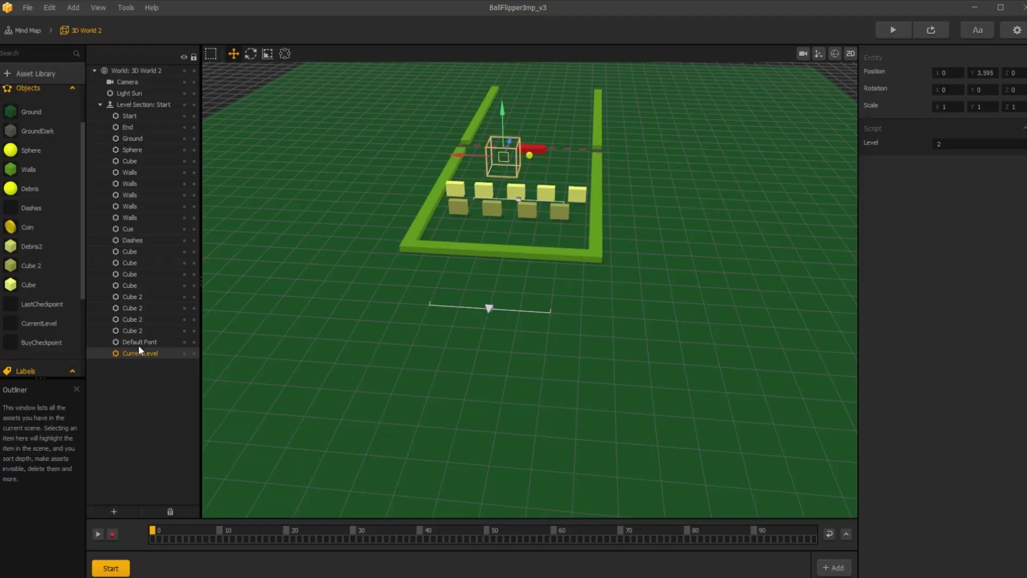
left_click_drag(142, 352, 161, 72)
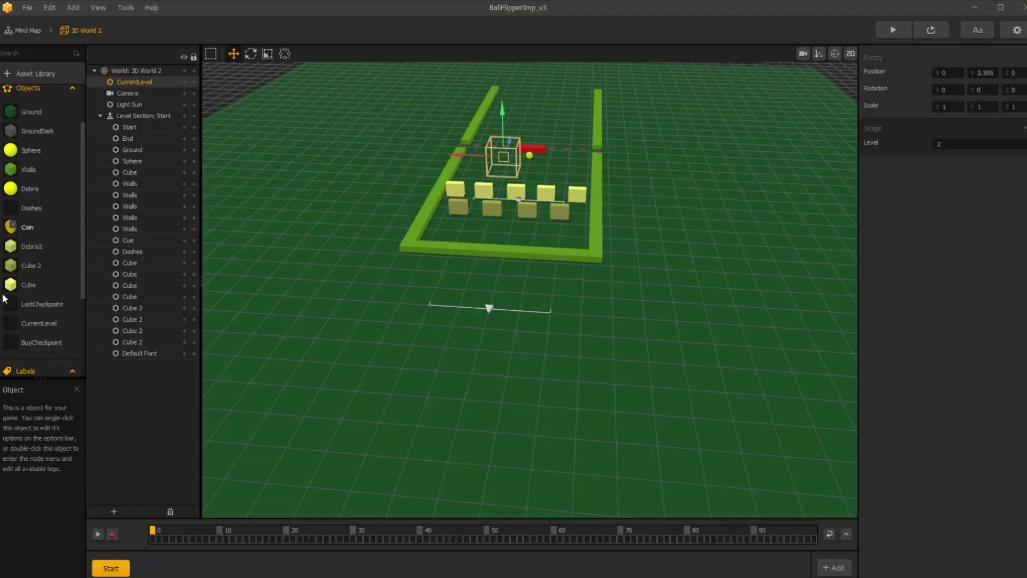
left_click_drag(37, 342, 463, 240)
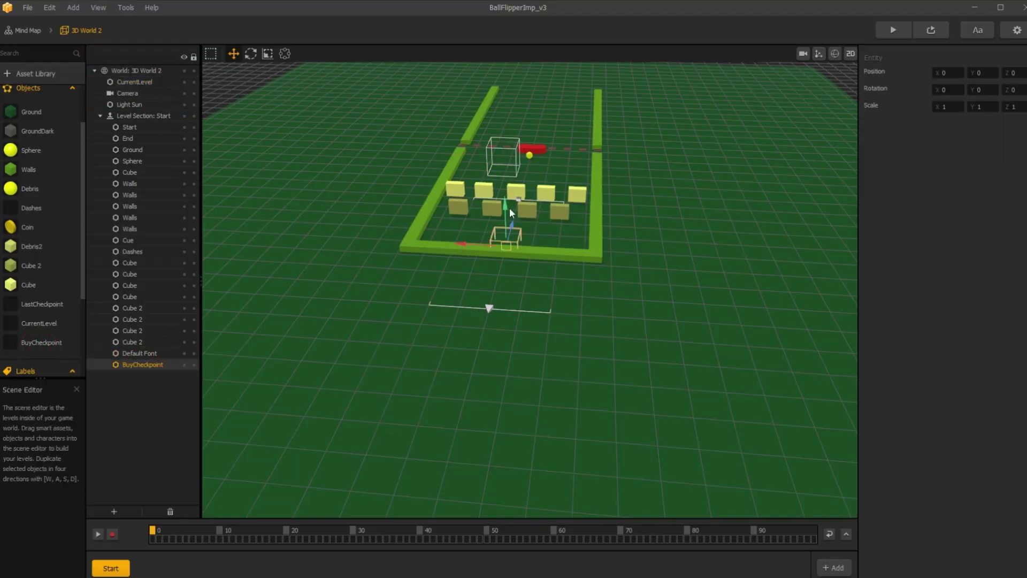
left_click_drag(510, 208, 507, 153)
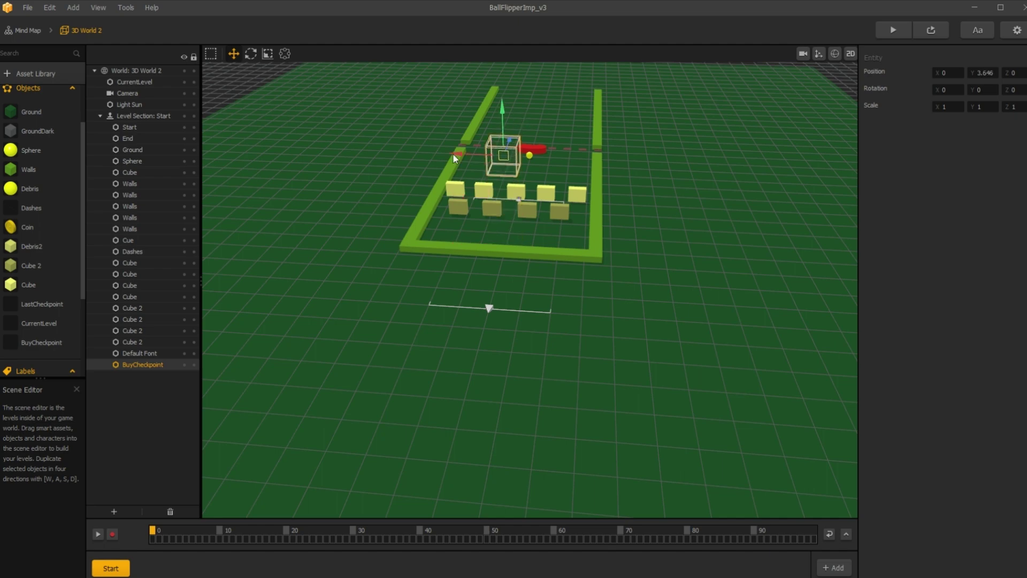
left_click(29, 33)
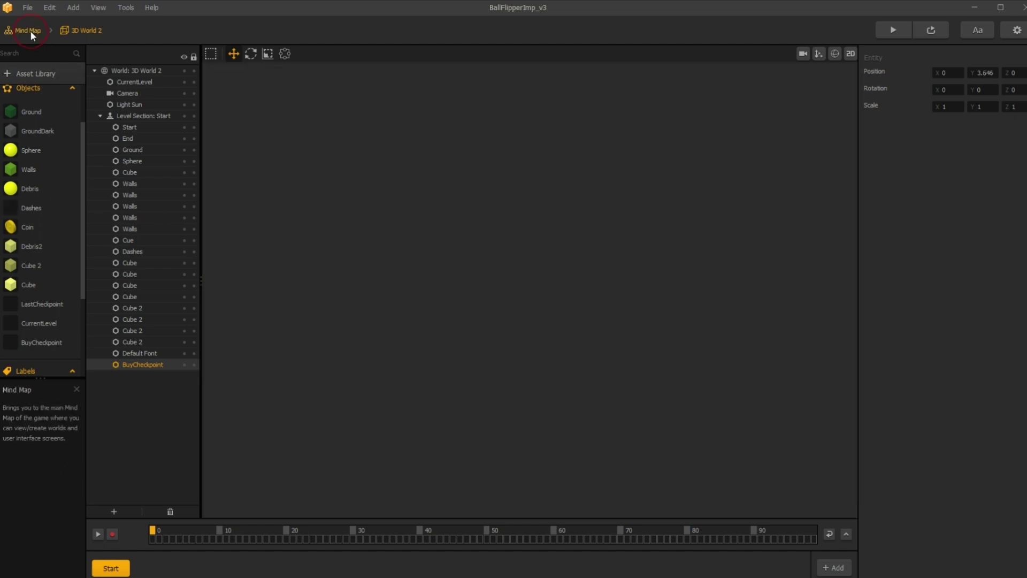
In the bottom world, add CurrentLevel at Level 3 under World, plus a raised BuyCheckpoint.
left_click(498, 419)
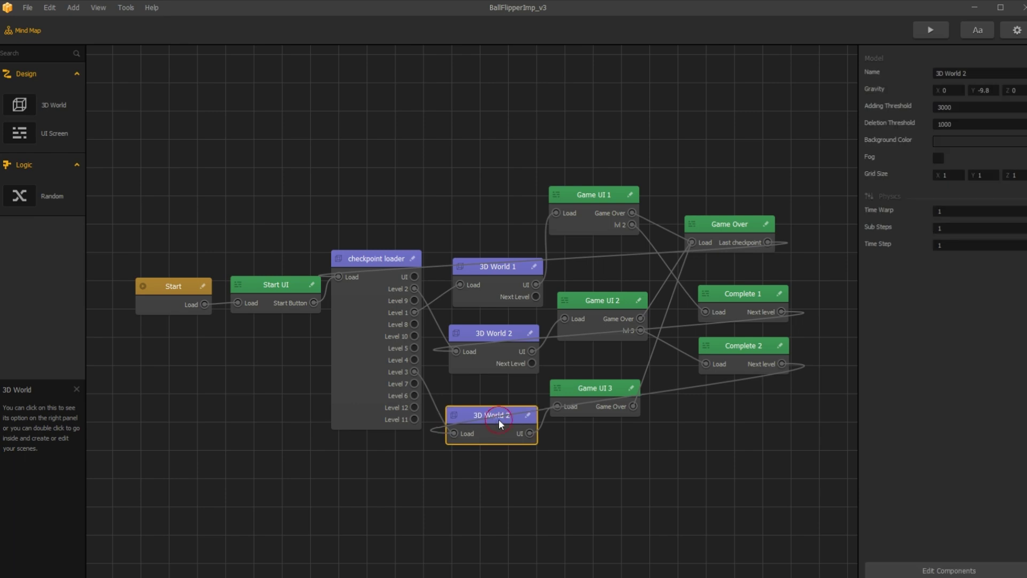
double_click(498, 419)
scroll(53, 319, "down", 2)
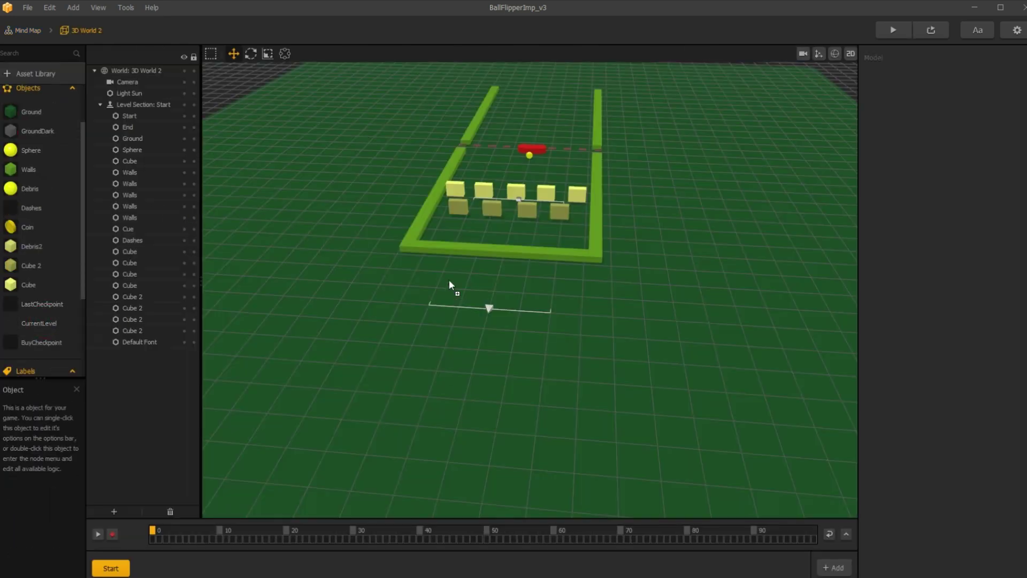
mouse_move(449, 280)
left_mouse_down()
mouse_move(506, 237)
mouse_move(506, 144)
left_mouse_up()
left_click(967, 143)
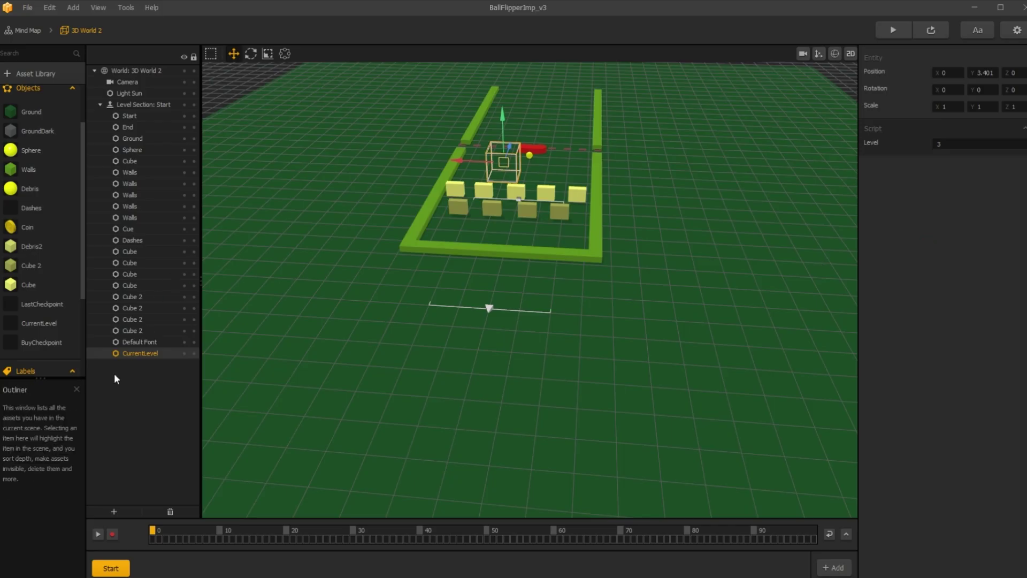
left_click_drag(170, 99, 152, 77)
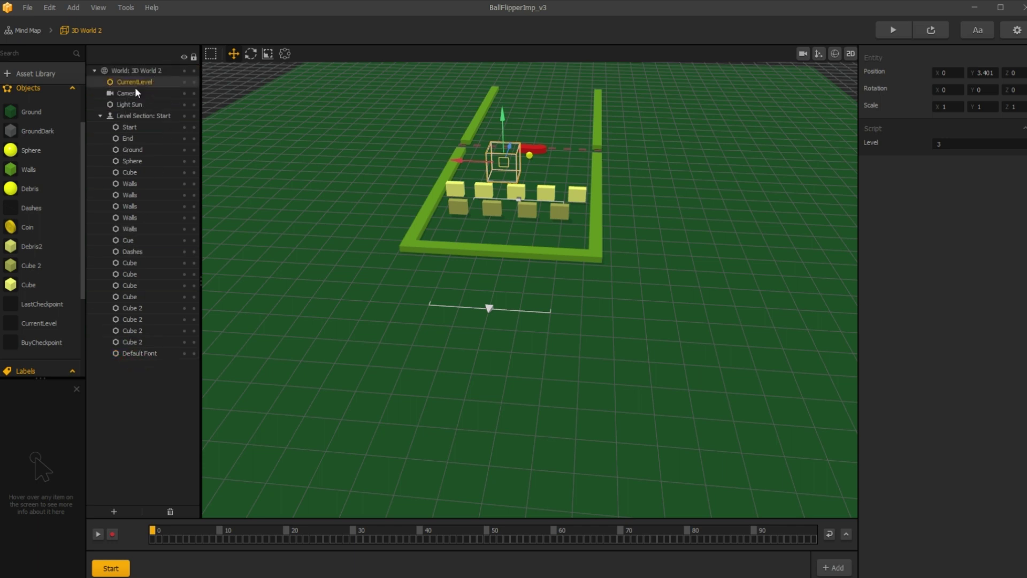
left_click_drag(527, 237, 508, 236)
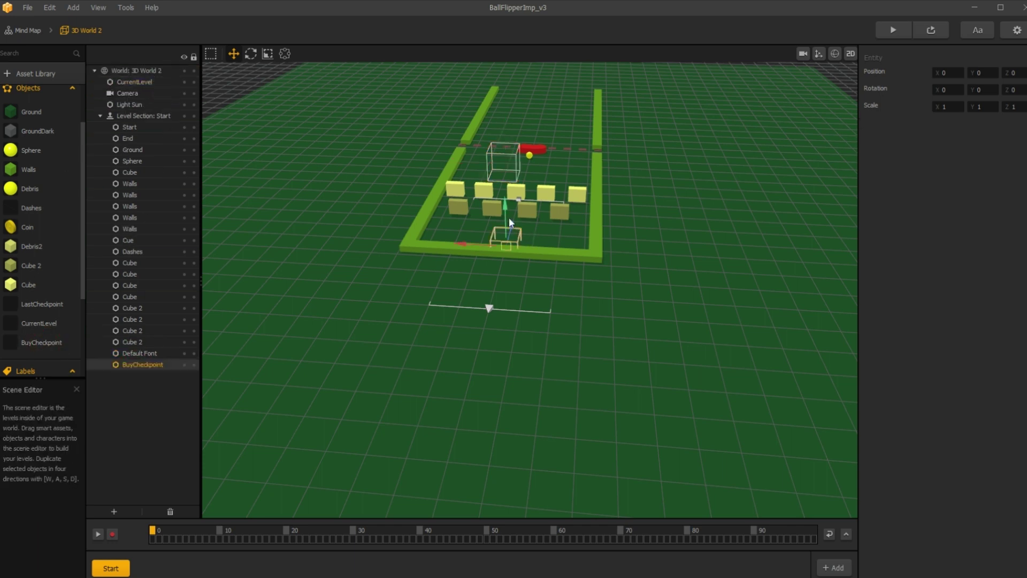
left_click_drag(508, 193, 508, 117)
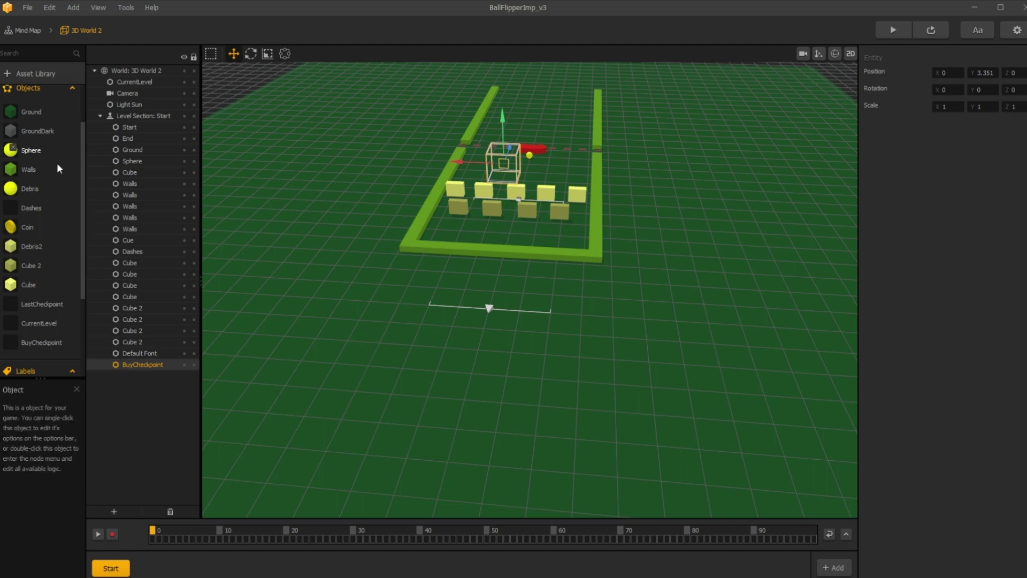
left_click(31, 31)
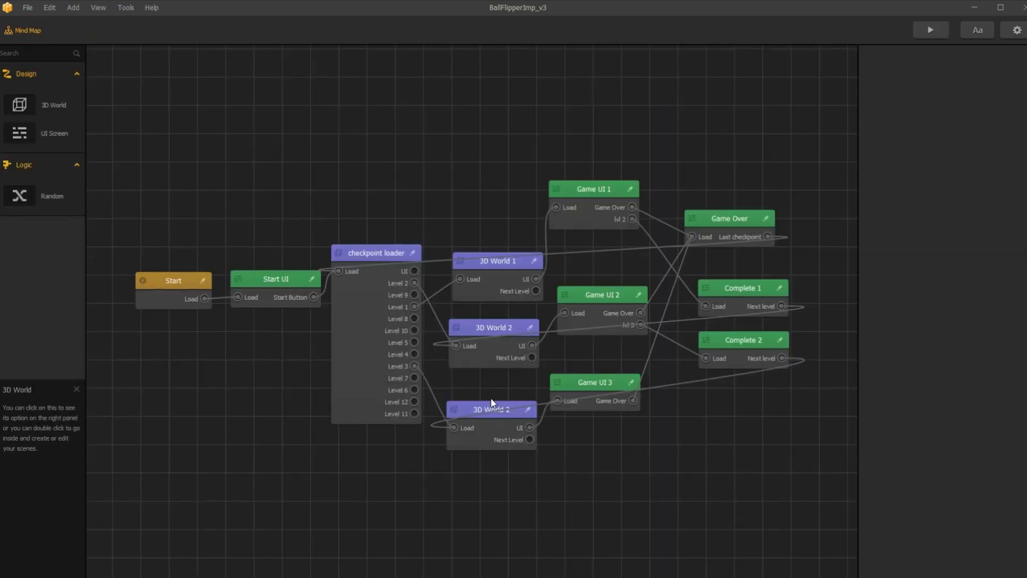
Rename the lower 3D World 2 node to 3D World 3.
left_click(500, 416)
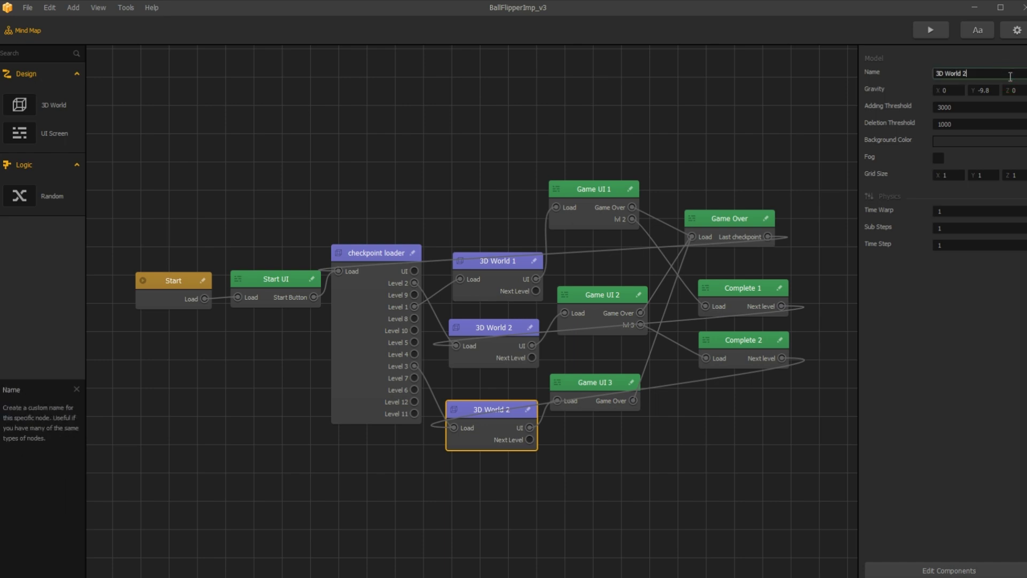
type("3")
left_click(966, 345)
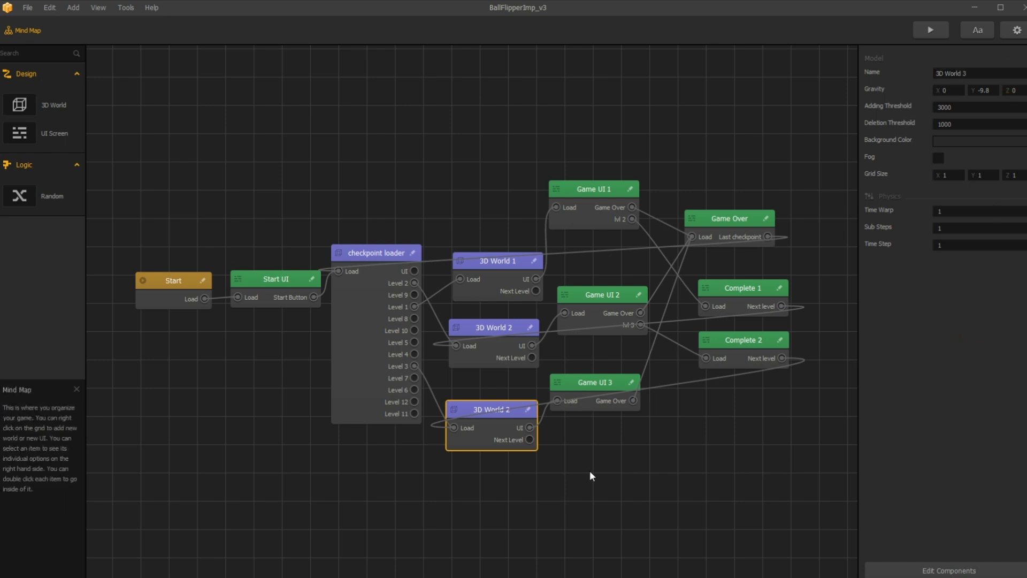
left_click(590, 470)
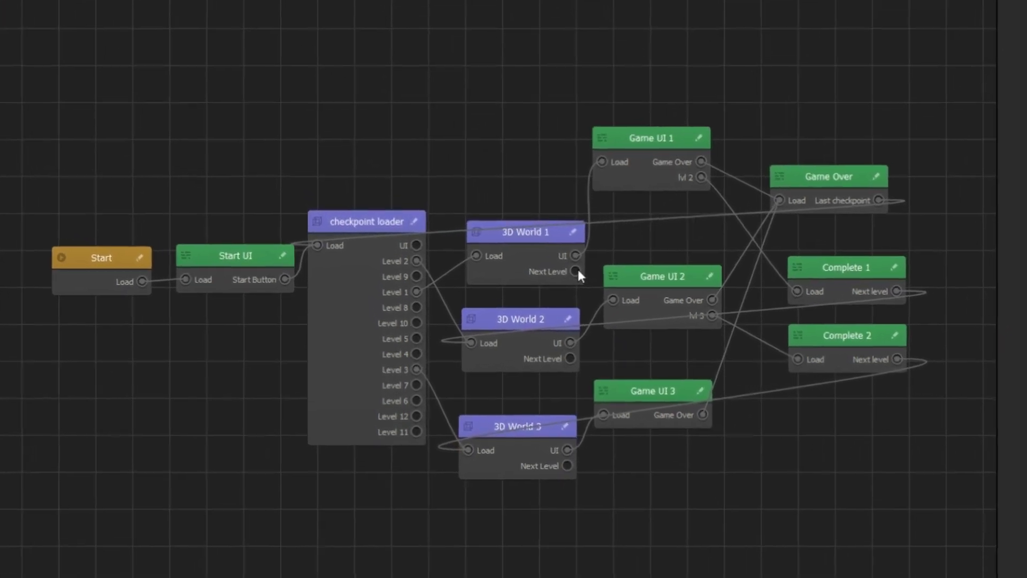
Link 3D World 1's Next Level to World 2, and World 2's to World 3.
left_click(596, 263)
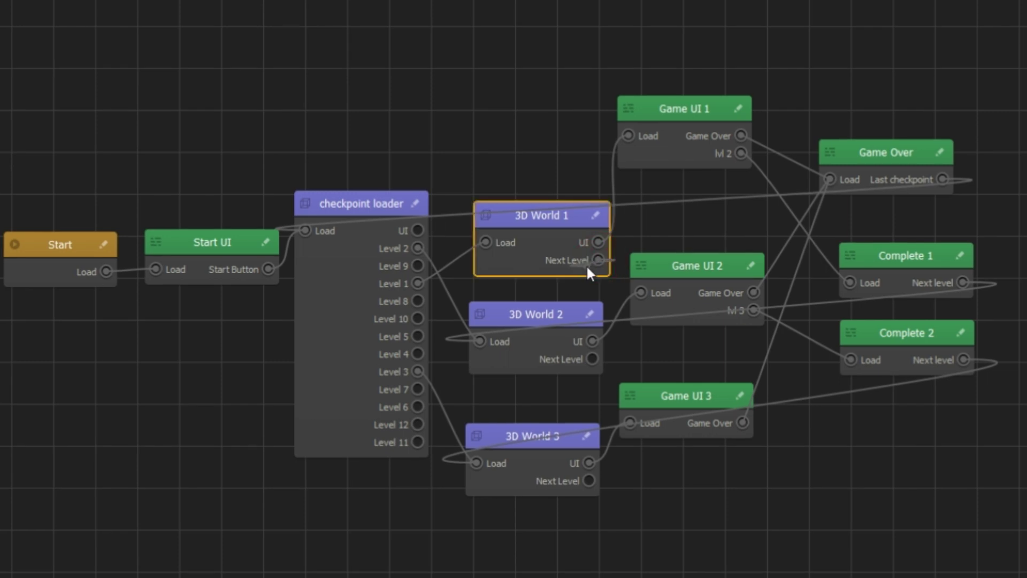
left_click_drag(586, 264, 472, 341)
left_click_drag(593, 359, 477, 463)
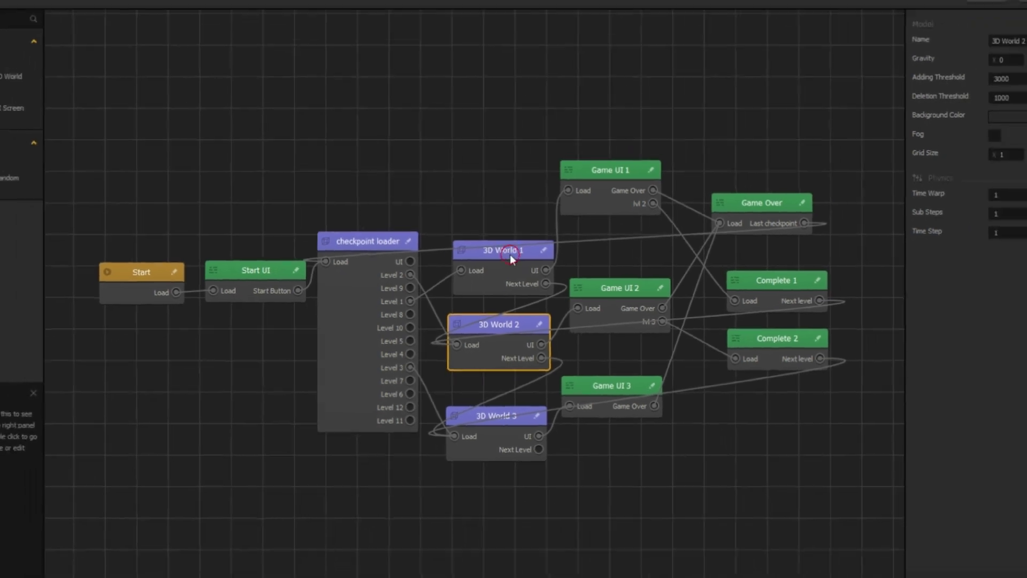
Set Price to 2 on the Script node in 3D World 1's BuyCheckpoint logic.
double_click(500, 261)
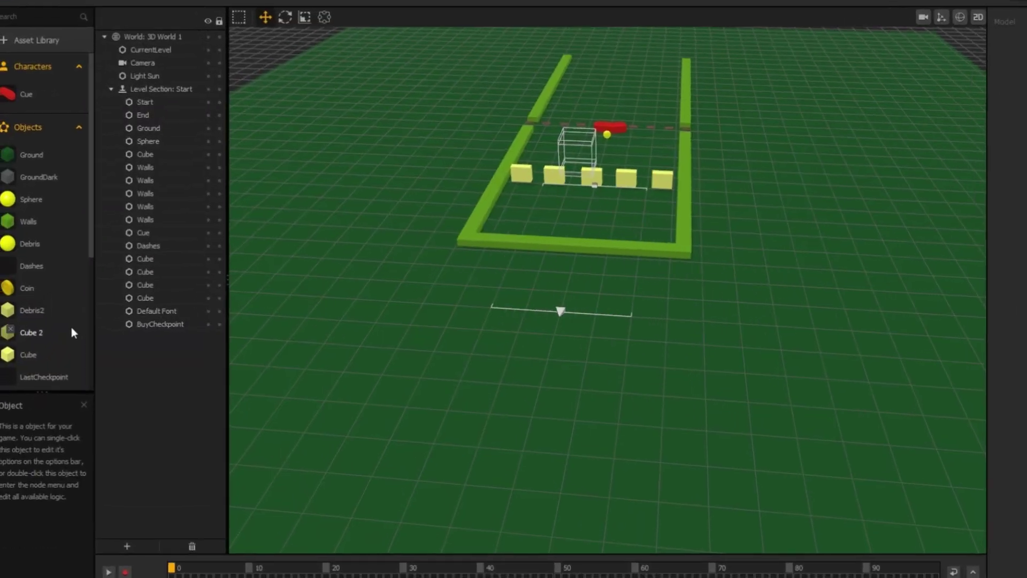
scroll(72, 330, "down", 3)
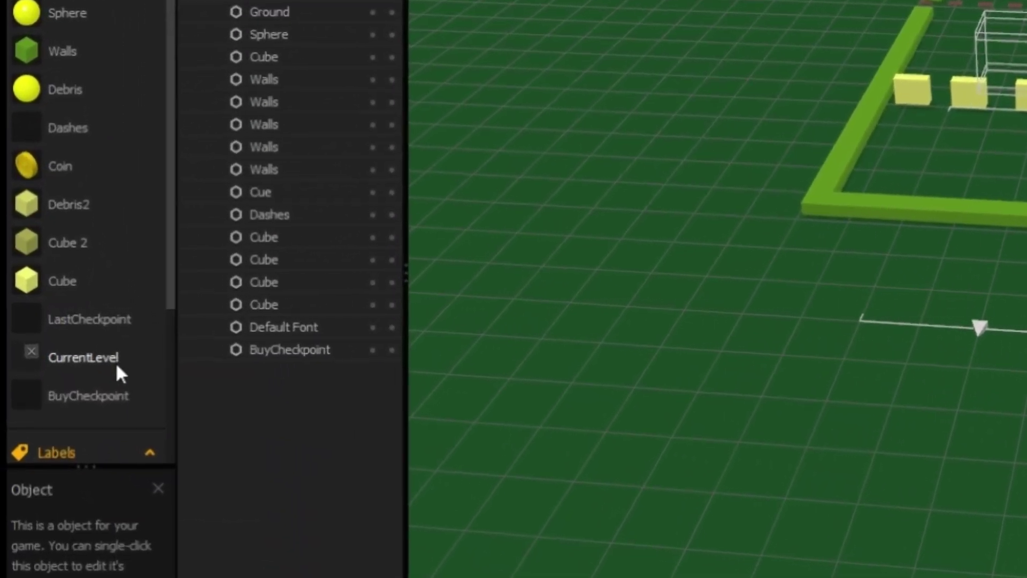
left_click(113, 395)
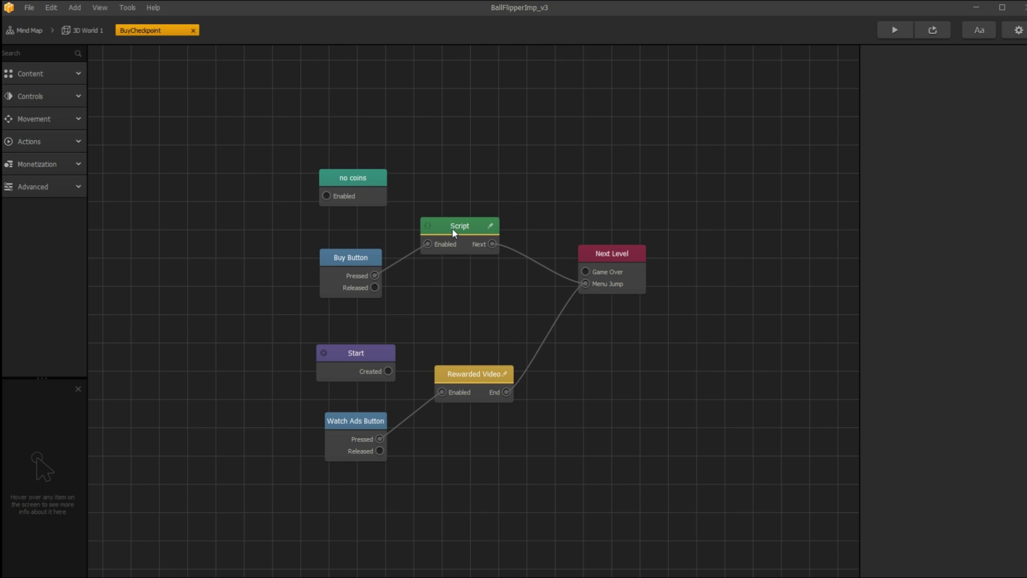
left_click(453, 232)
left_click(967, 89)
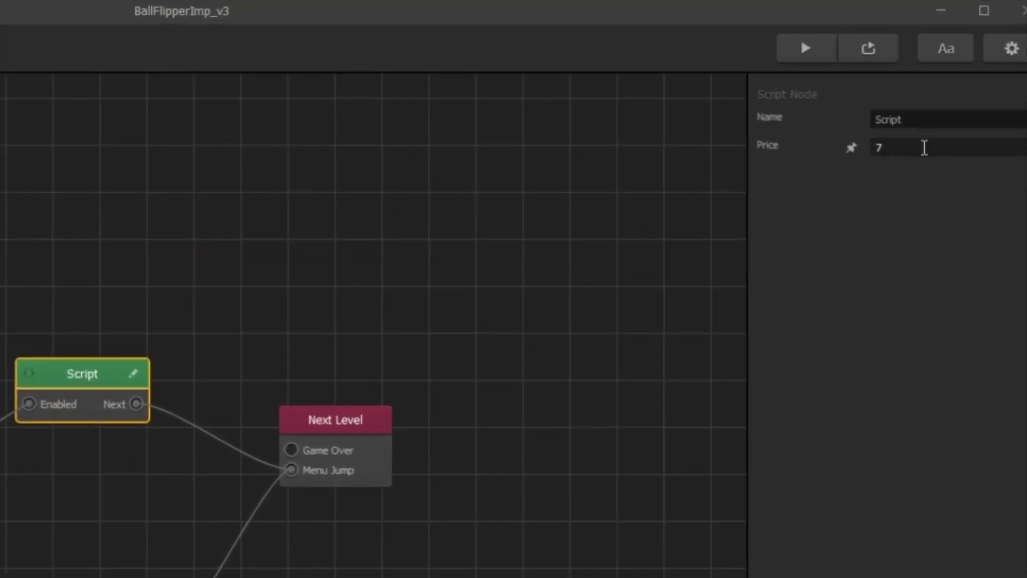
type("7")
key("Return")
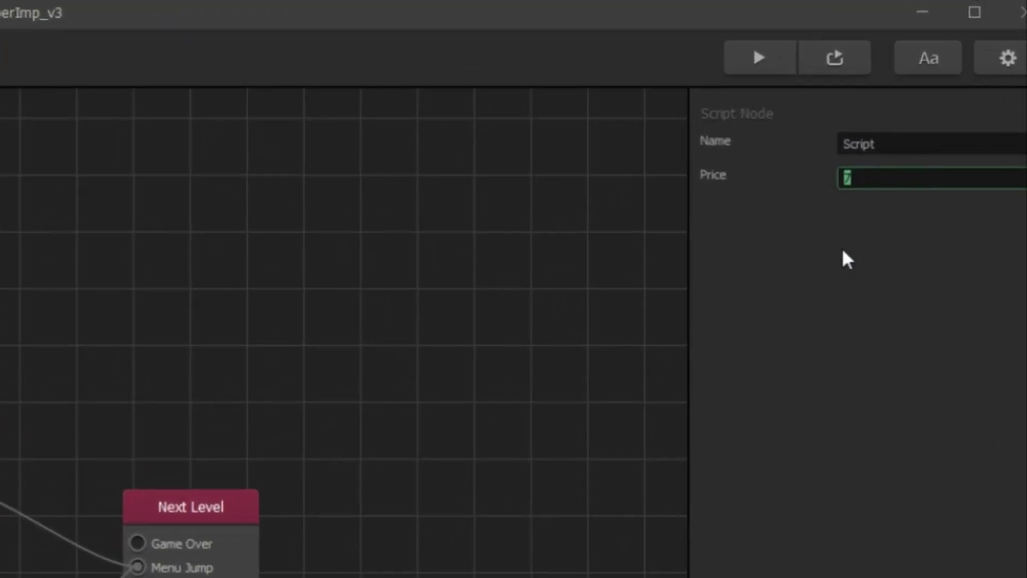
type("2")
key("Return")
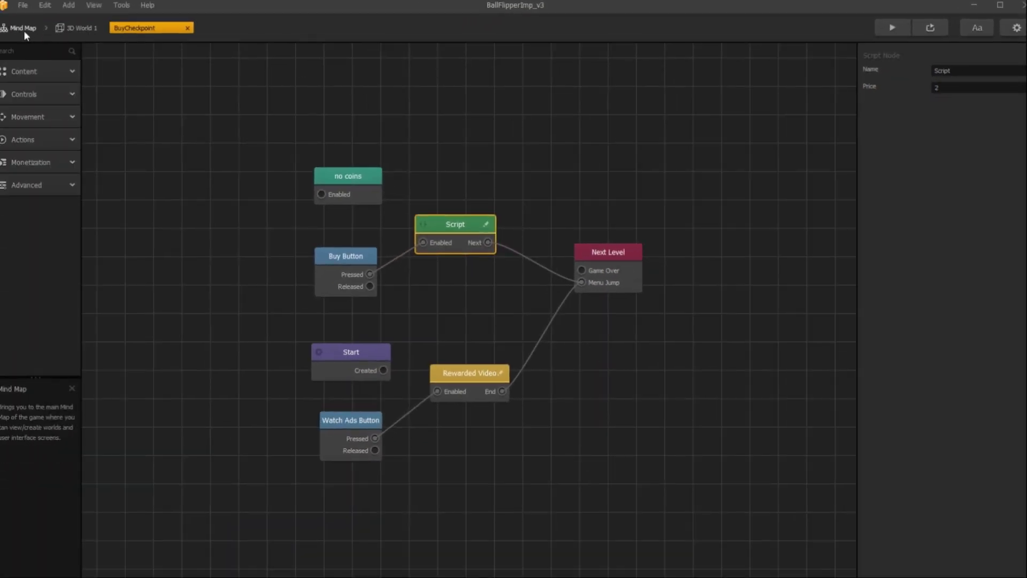
left_click(23, 31)
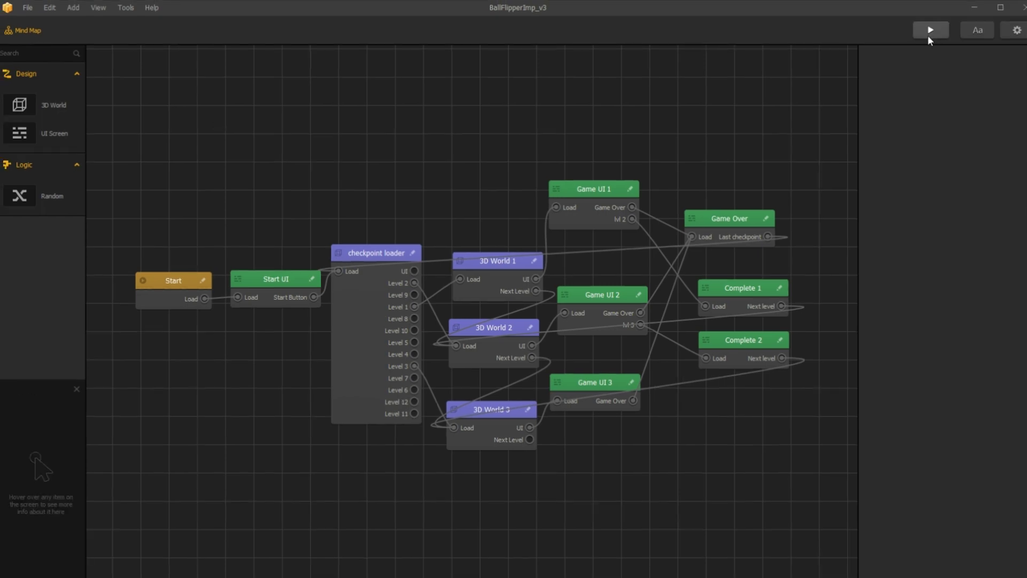
Launch the preview, start from the title screen and play through Level 1.
left_click(930, 32)
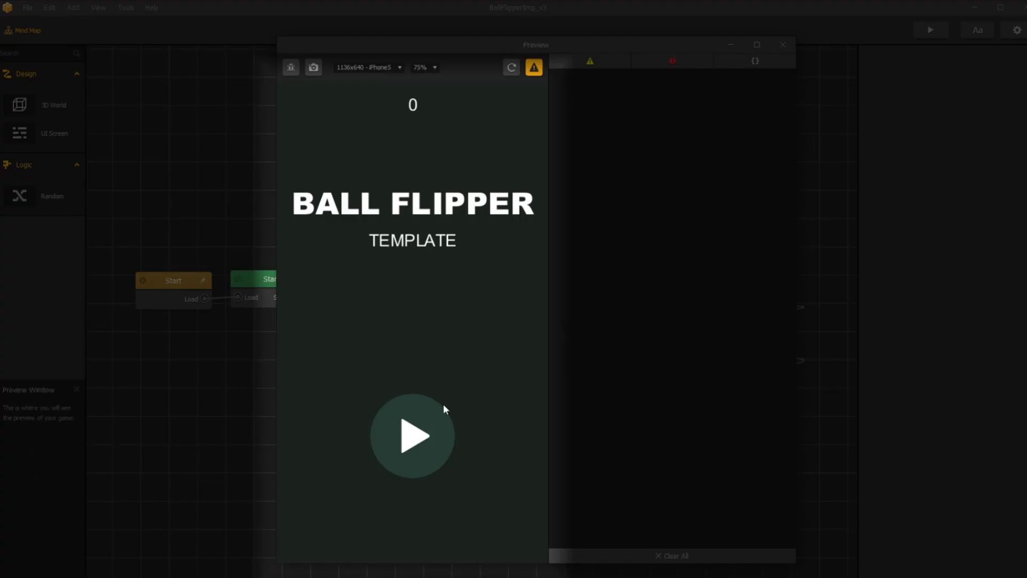
left_click(423, 431)
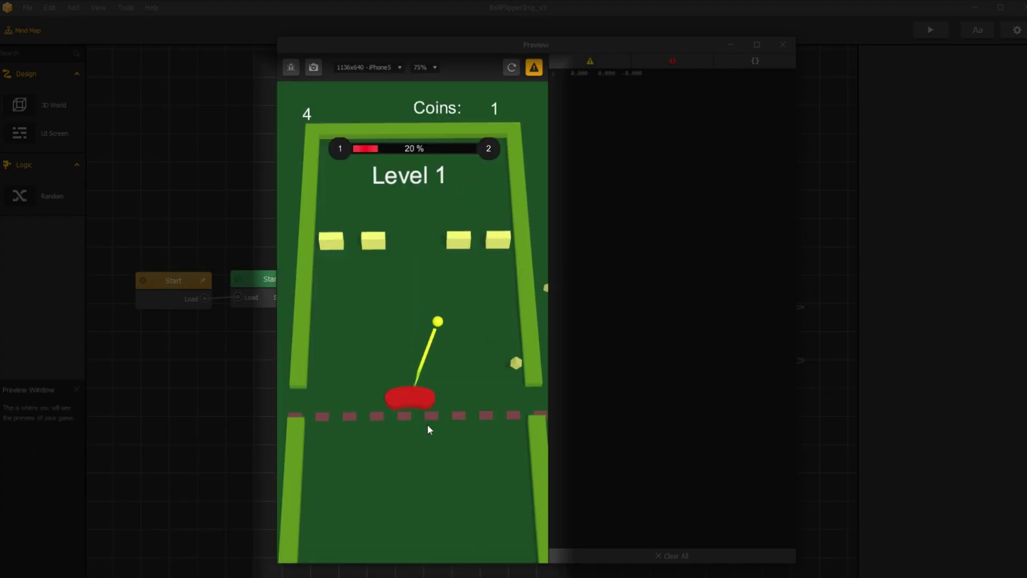
mouse_move(449, 423)
left_mouse_down()
mouse_move(456, 419)
mouse_move(432, 410)
left_mouse_up()
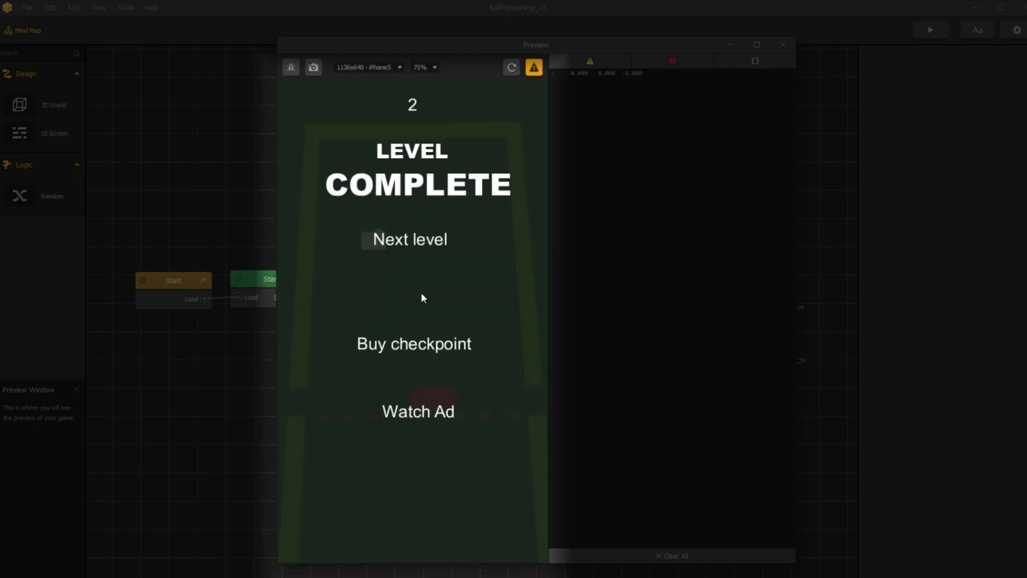
left_click(418, 244)
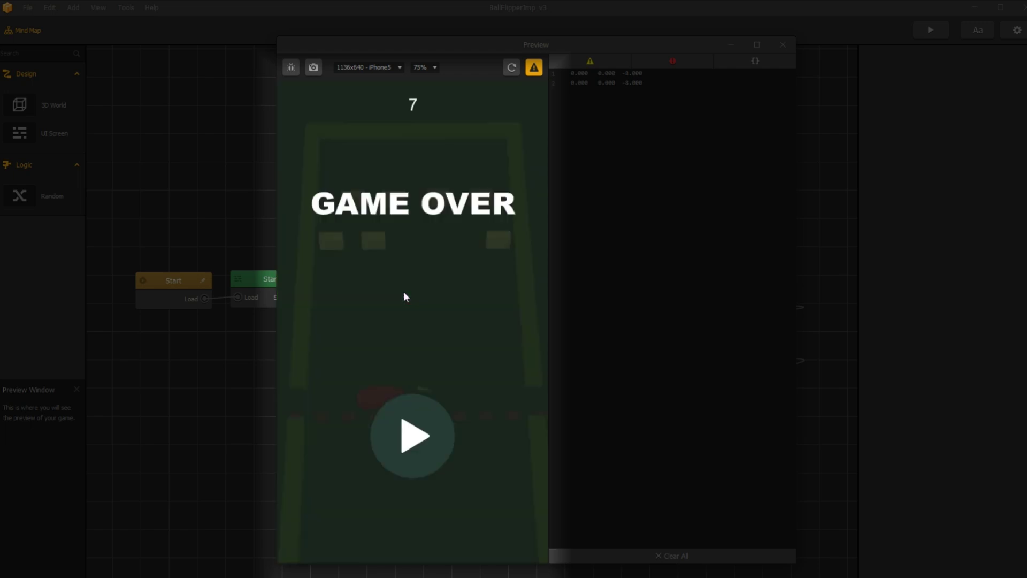
Restart after each game over and continue through Level 2 into Level 3.
left_click(416, 434)
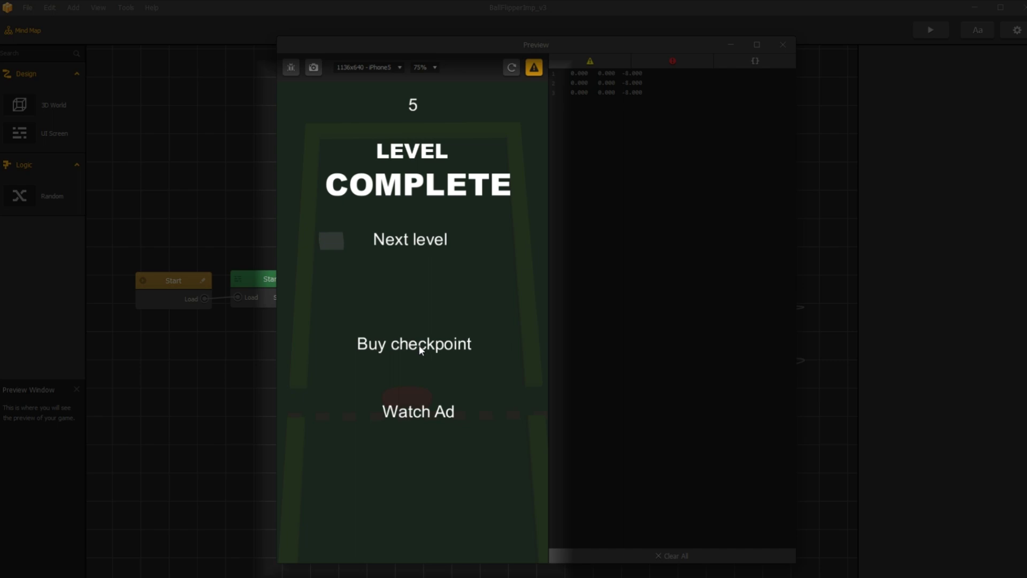
left_click(419, 348)
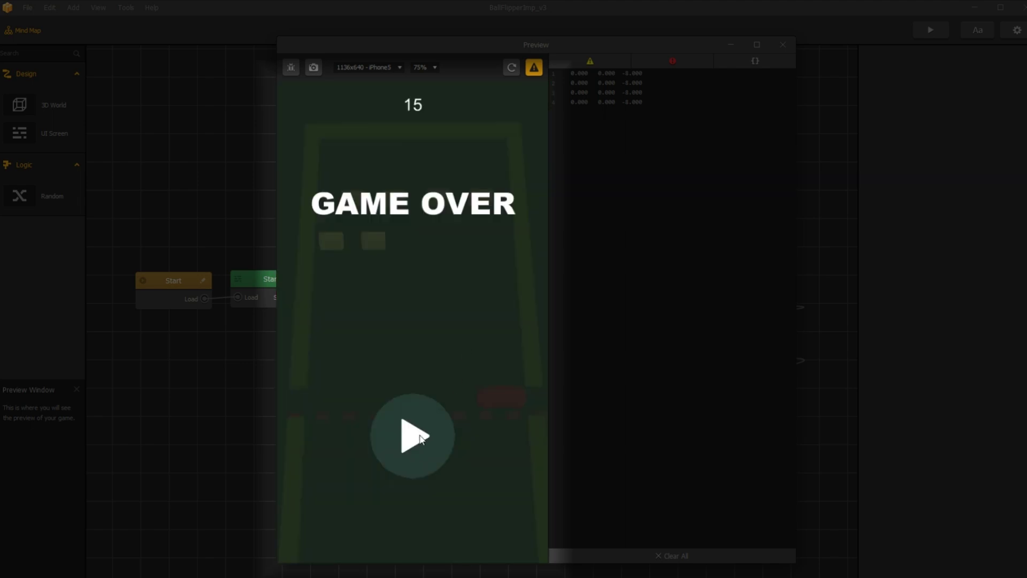
left_click(419, 435)
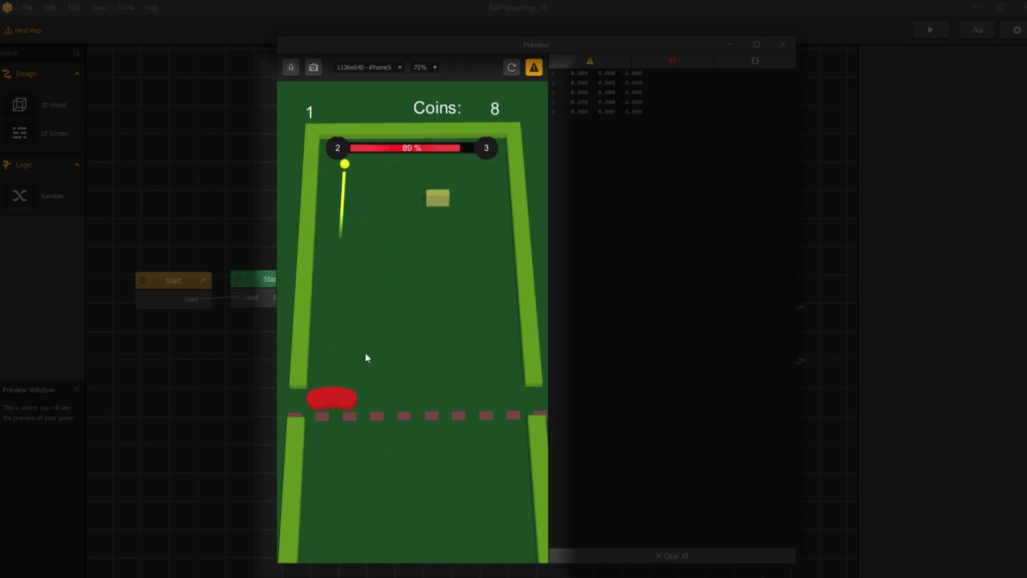
left_click(420, 347)
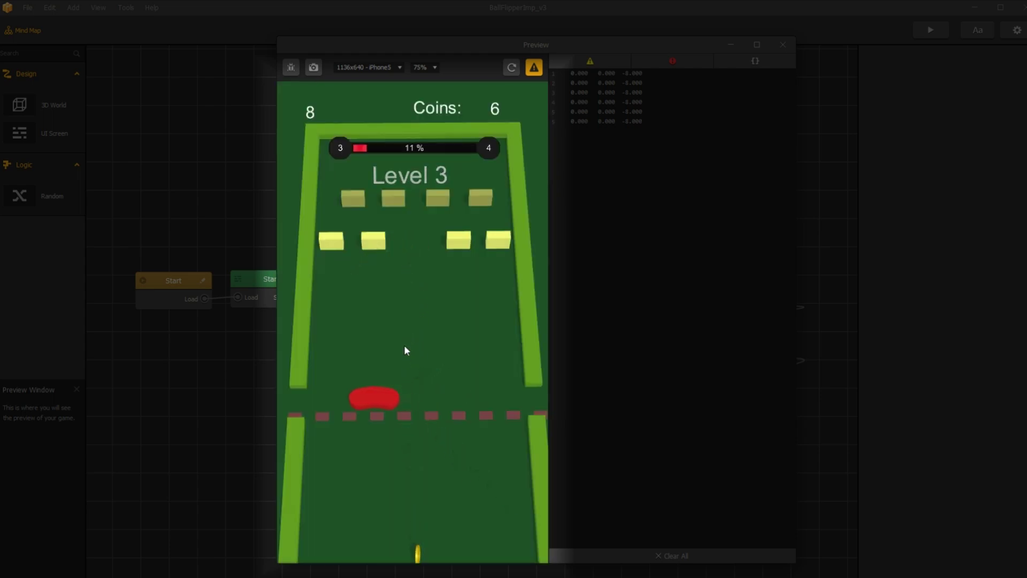
left_click(417, 417)
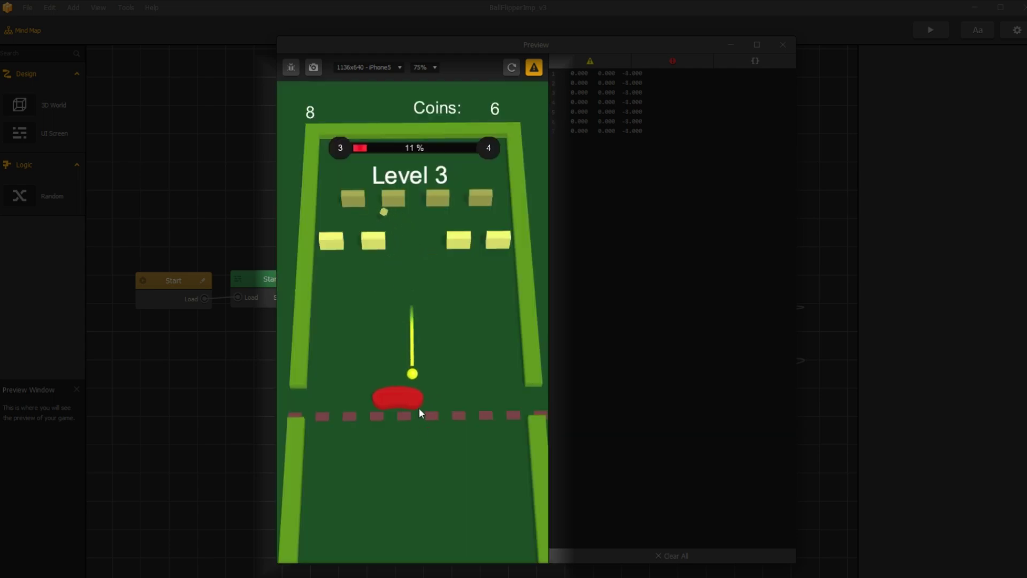